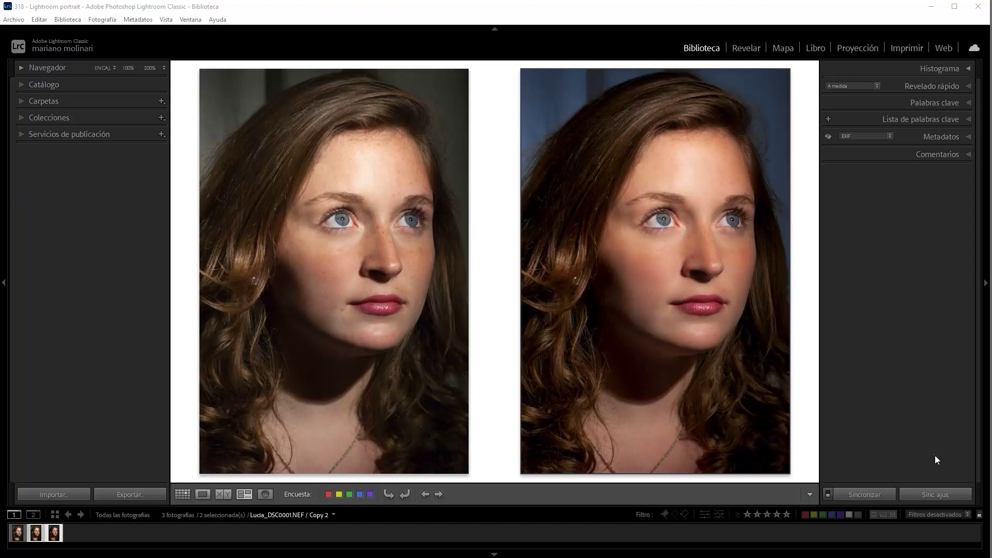
Switch the original Lucia_DSC0001.NEF portrait from Library compare into the Develop module
key("d")
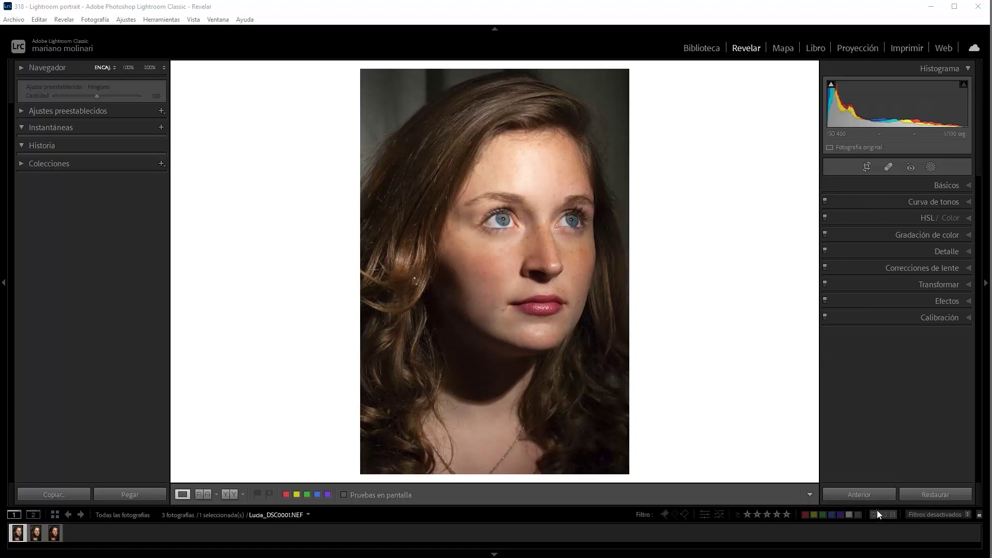
Expand the Basic (Básicos) panel and set Blacks (Negros) to -4
left_click(969, 186)
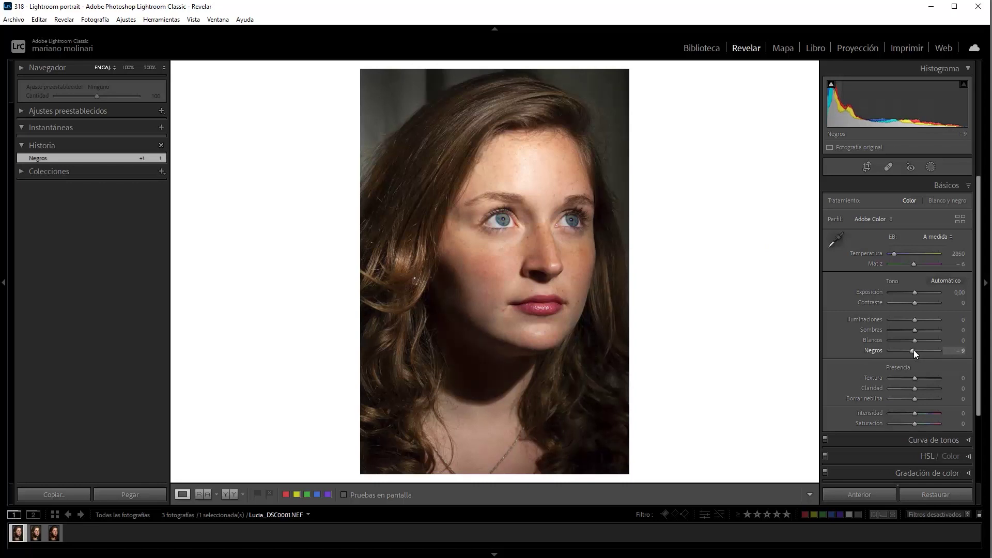
scroll(913, 350, "down", 5)
scroll(913, 349, "up", 1)
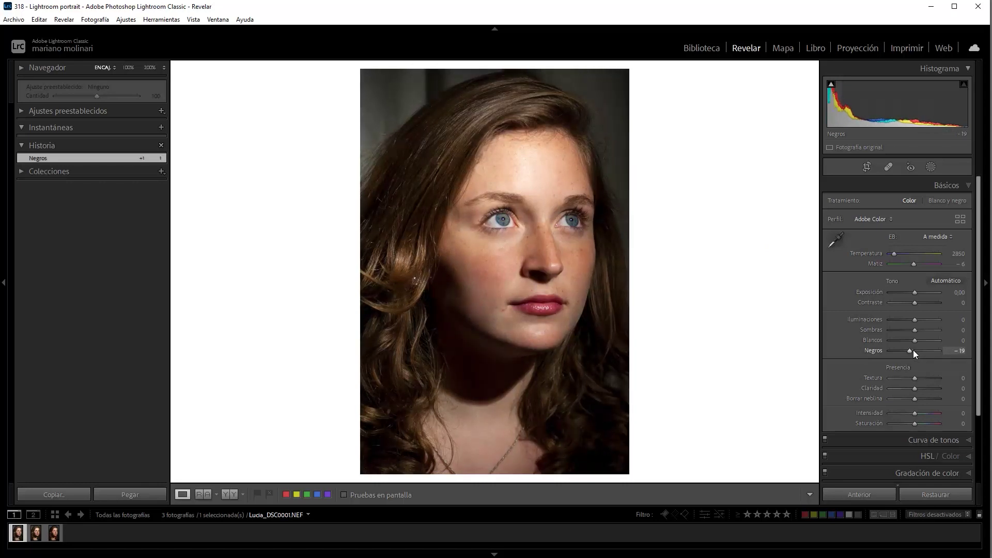
scroll(913, 349, "up", 2)
scroll(913, 350, "up", 1)
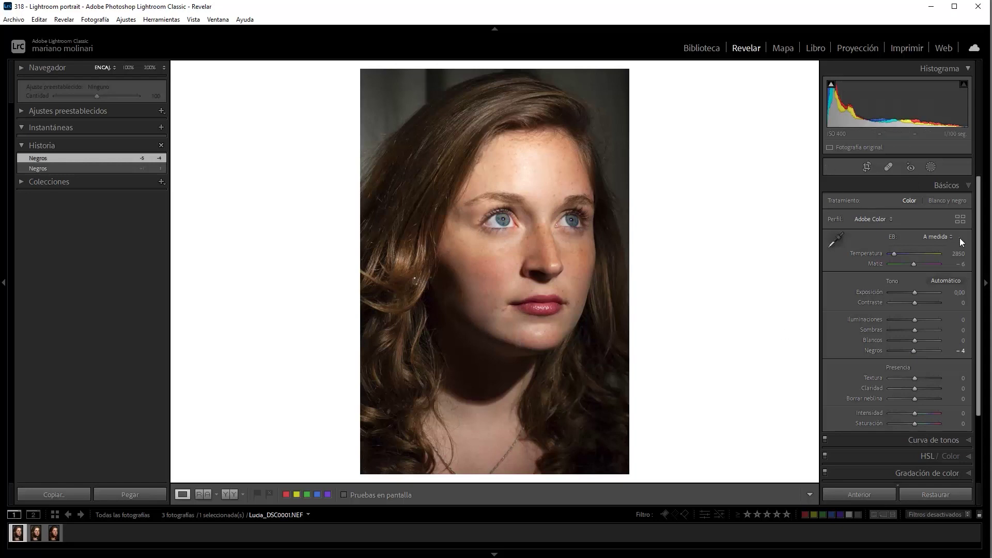
Try the Tungsteno white balance preset, then return white balance to Original
left_click(933, 237)
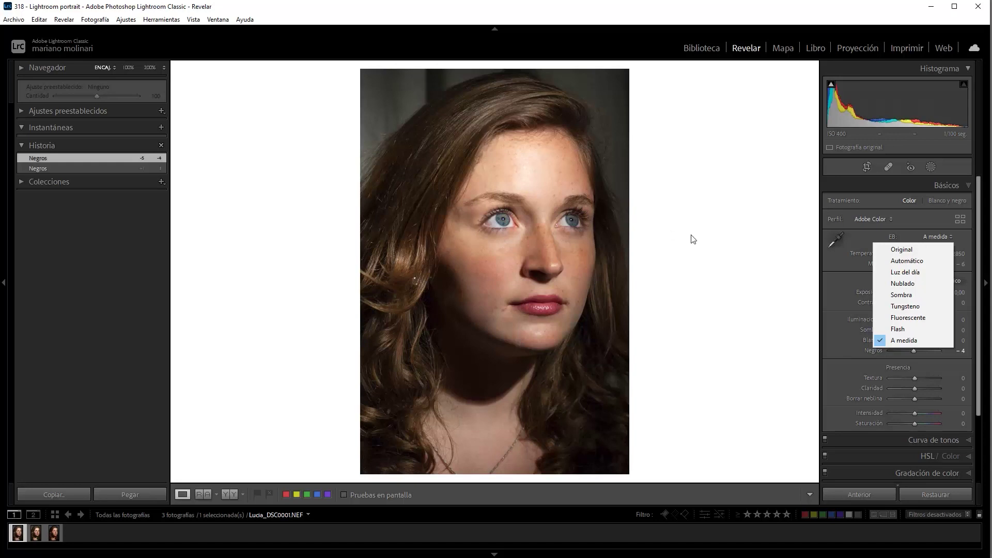
left_click(918, 309)
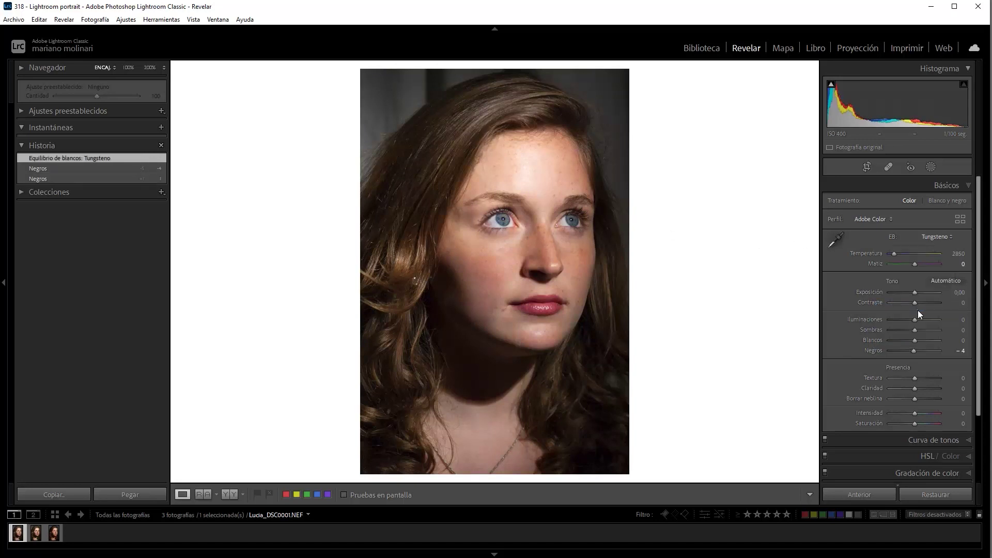
left_click(935, 237)
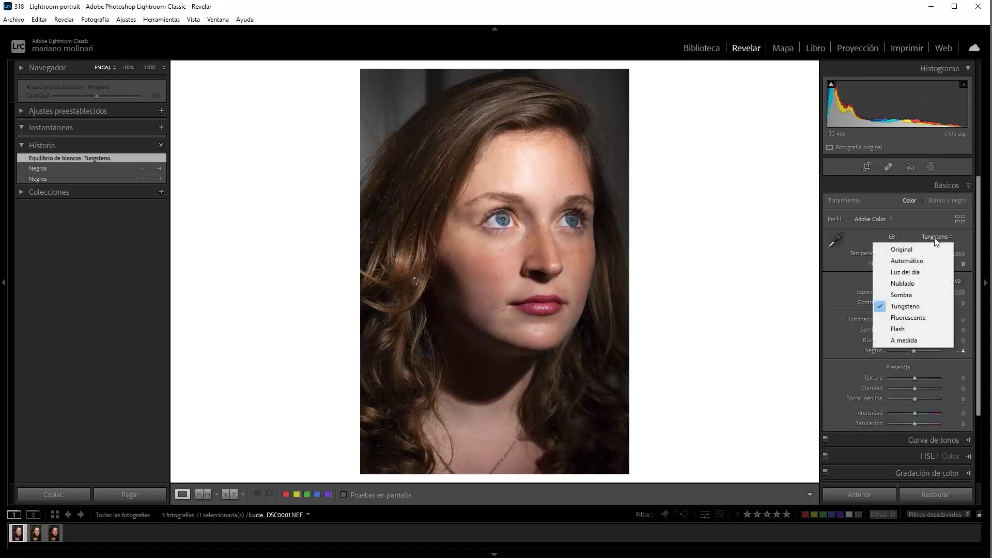
left_click(902, 250)
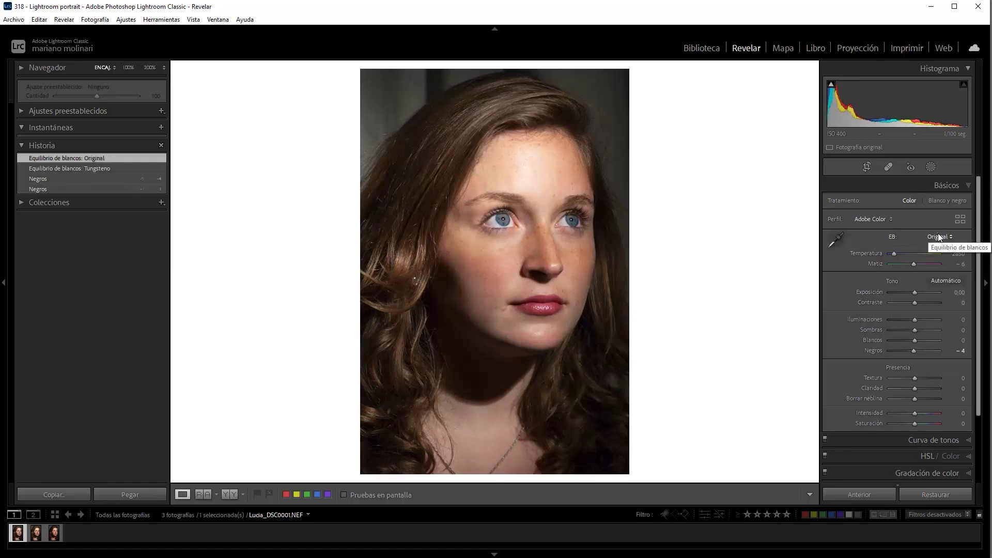
Set the white balance Temperature to a custom value of 2900
left_click(894, 254)
left_click_drag(894, 253, 892, 255)
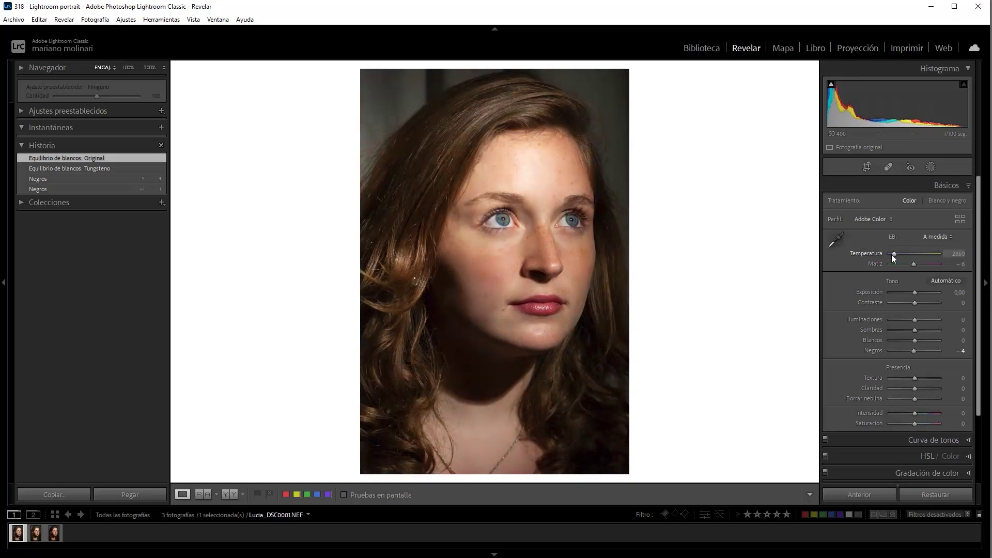
key("Up")
key("Down")
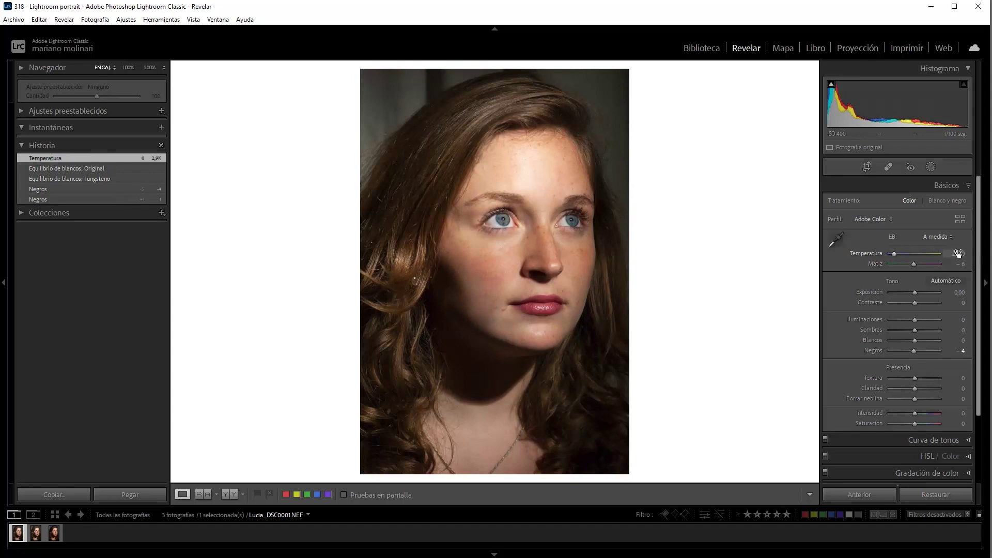
left_click(957, 254)
type("2900")
key("Return")
key("Return")
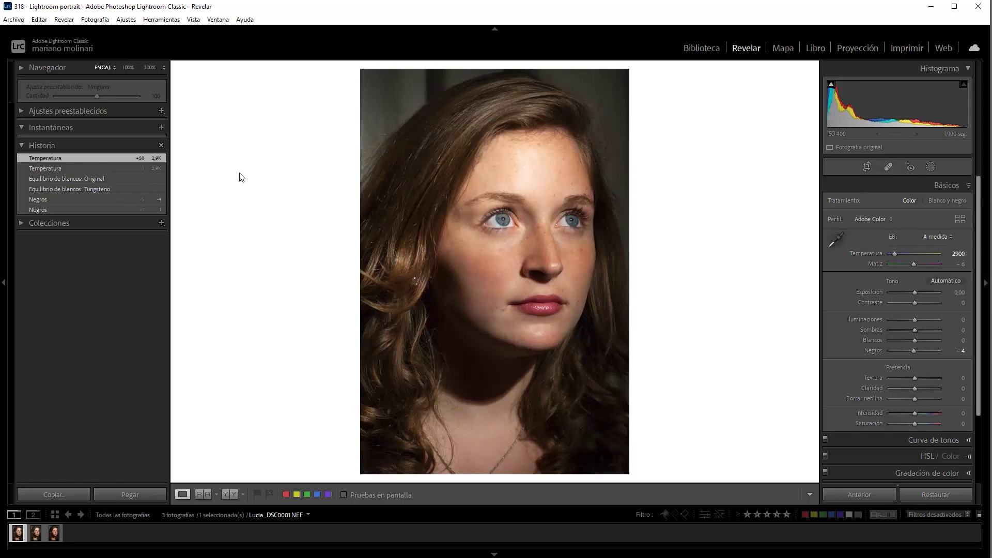
Compare the Original and 2900 temperature History states, then bring up the new-mask options
left_click(58, 178)
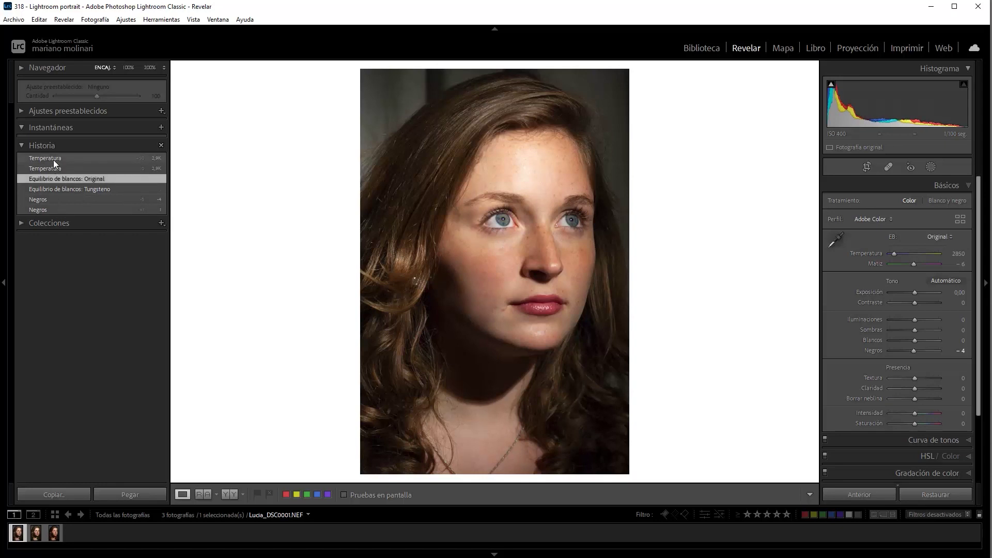
left_click(54, 159)
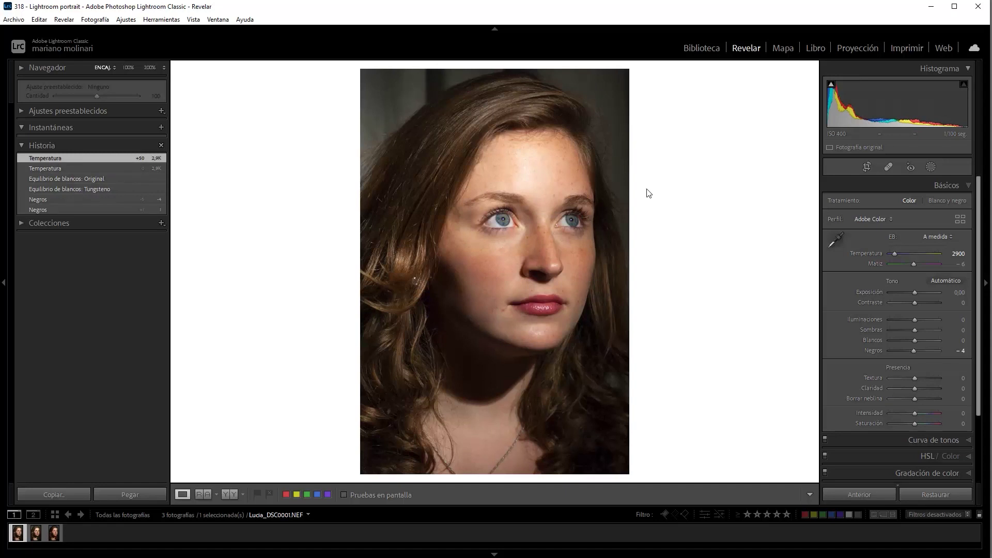
left_click(932, 166)
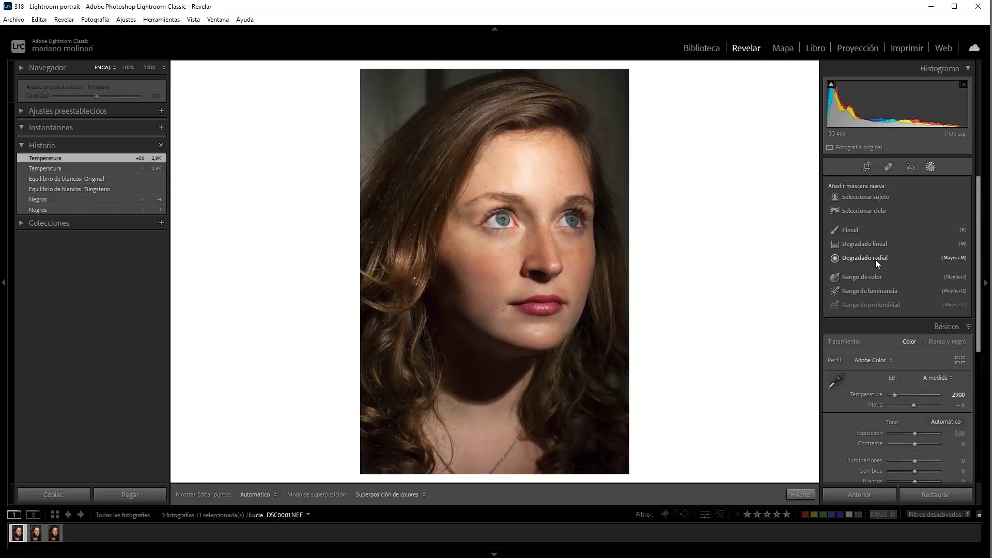
Zoom to 100% to inspect the forehead skin, then return to the full portrait
left_click(525, 182)
left_click_drag(666, 135, 516, 316)
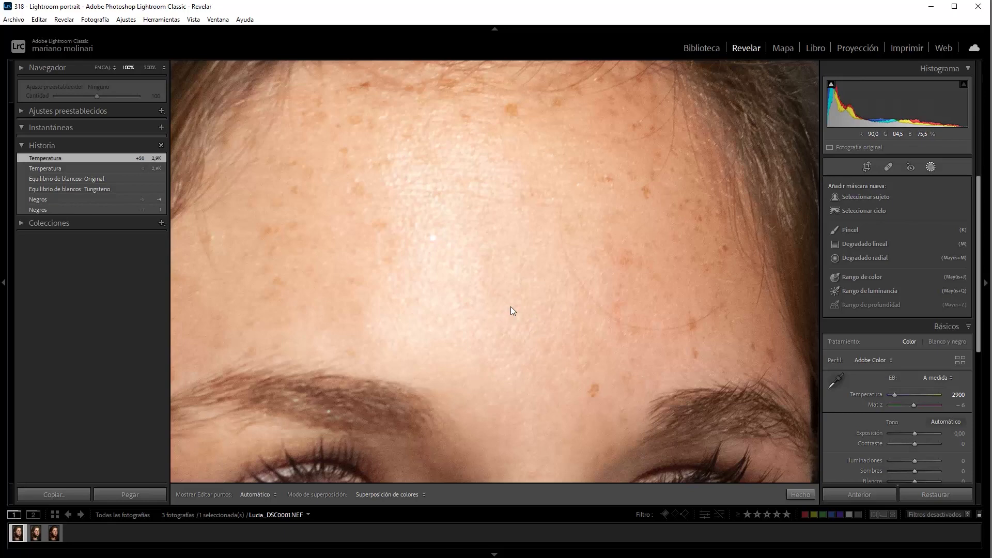
left_click(511, 306)
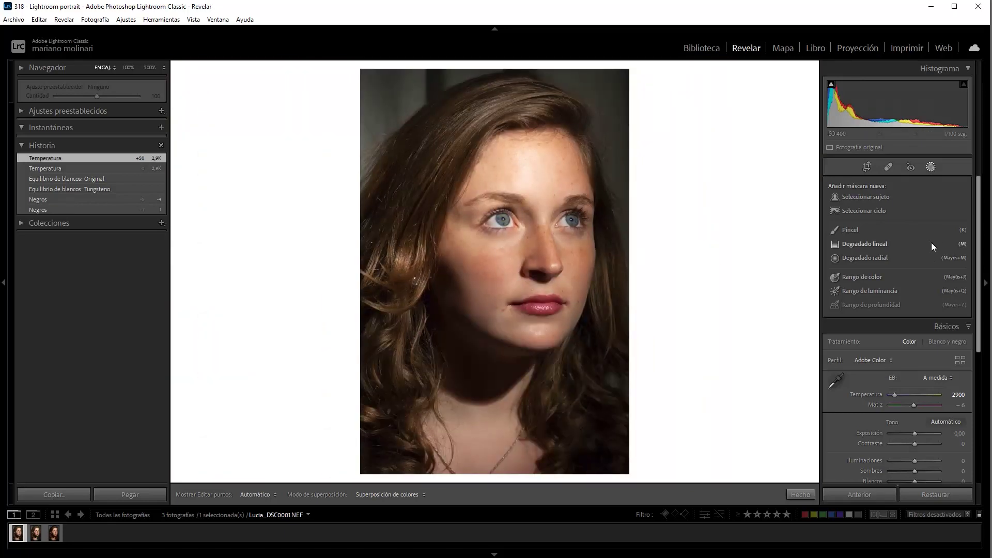
Draw a radial gradient mask over the forehead with Feather (Desvanecer) 39
left_click(886, 255)
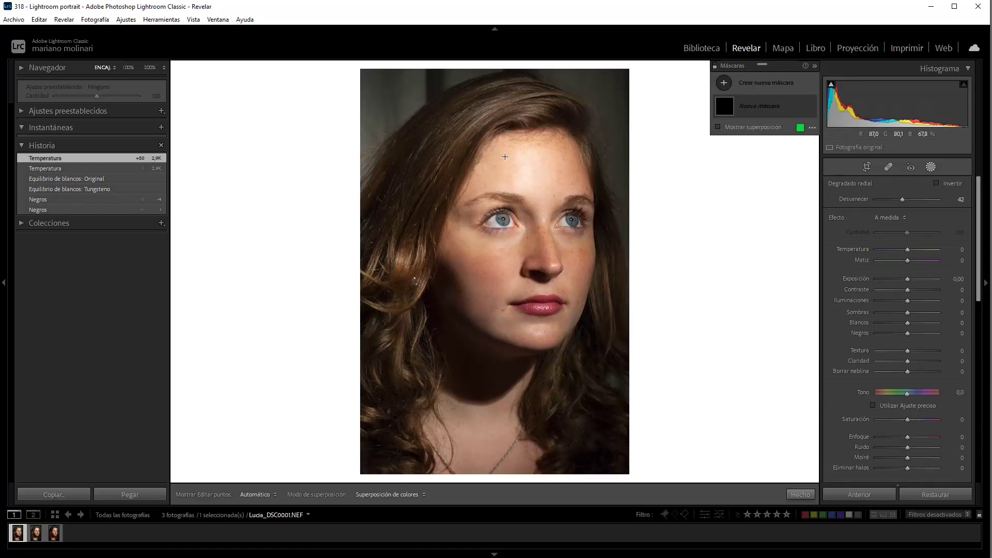
mouse_move(504, 156)
left_mouse_down()
mouse_move(541, 183)
mouse_move(531, 150)
mouse_move(537, 177)
left_mouse_up()
mouse_move(537, 177)
left_mouse_down()
mouse_move(523, 182)
mouse_move(521, 203)
mouse_move(523, 194)
left_mouse_up()
left_click(717, 127)
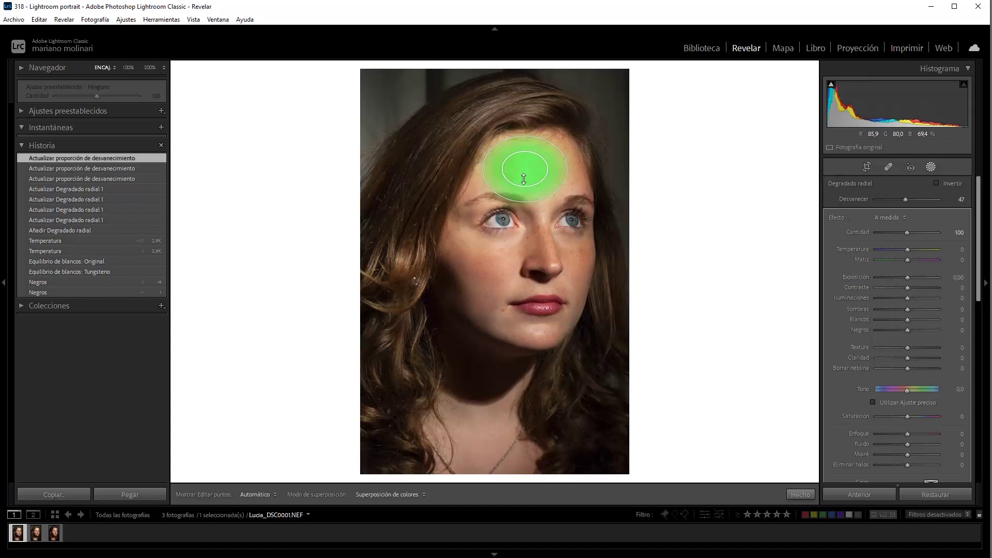
left_click_drag(524, 195, 517, 161)
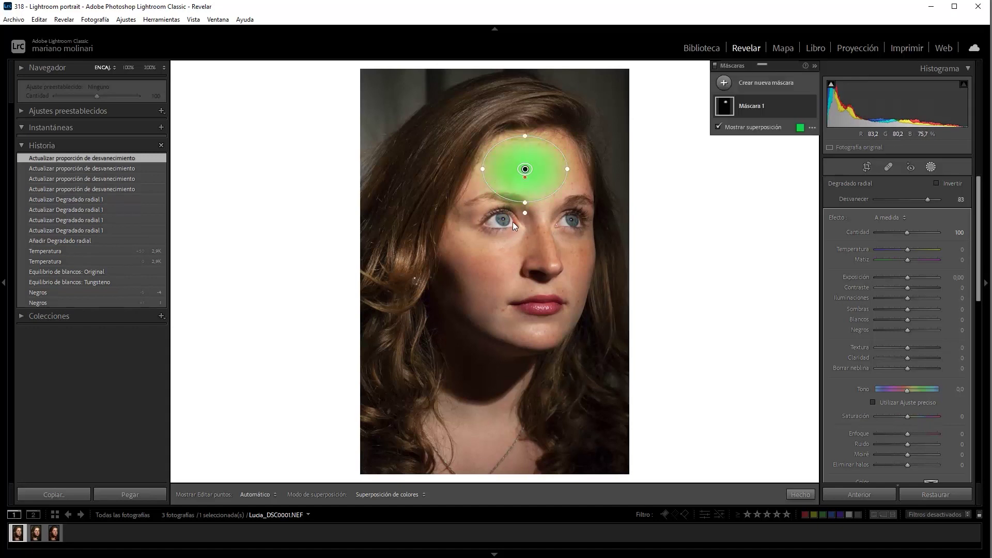
left_click_drag(527, 179, 525, 194)
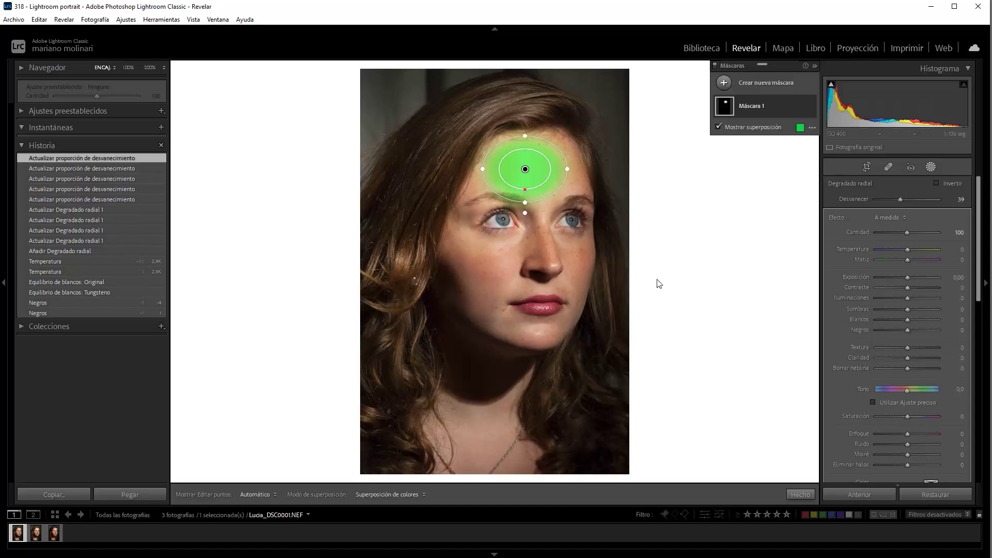
Lower Mask 1 Highlights (Iluminaciones) to -19 and shorten the ellipse from its top
left_click(717, 127)
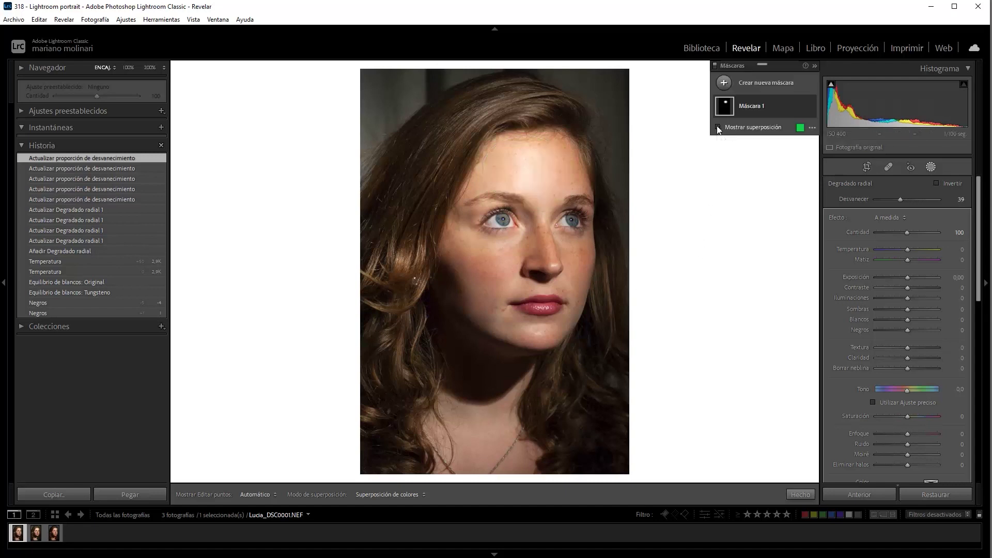
left_click(900, 298)
left_click_drag(899, 299, 900, 299)
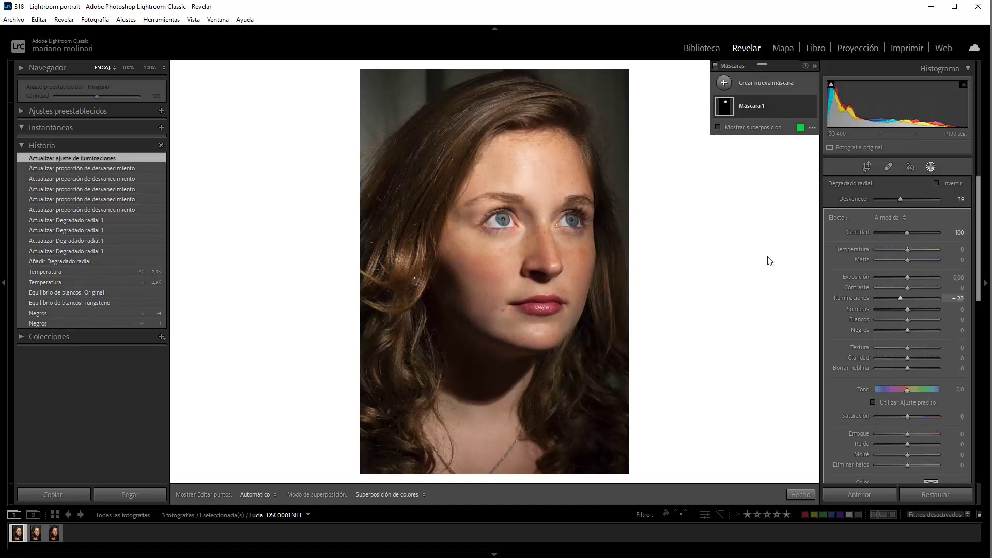
left_click(528, 172)
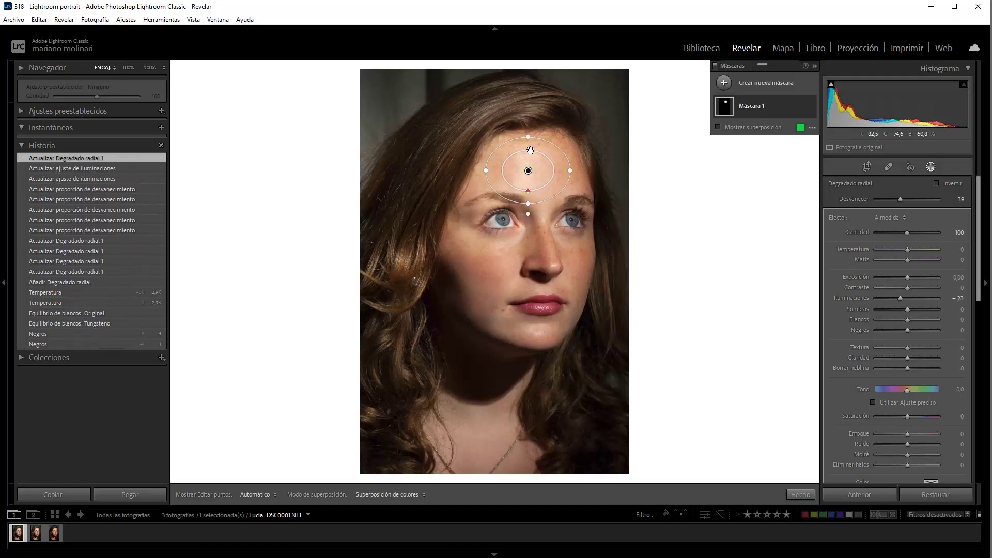
mouse_move(528, 139)
left_mouse_down()
mouse_move(558, 169)
mouse_move(537, 150)
mouse_move(536, 168)
left_mouse_up()
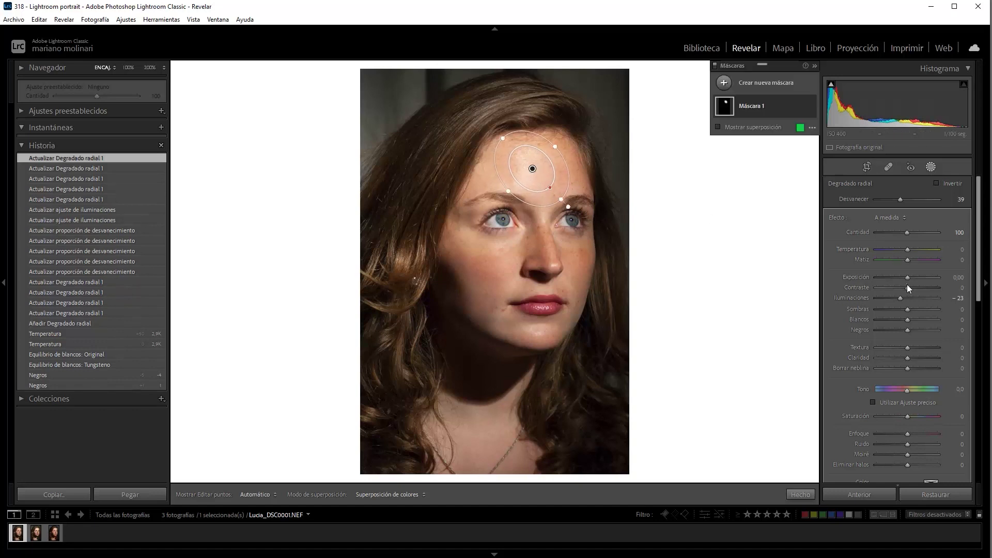
left_click_drag(900, 299, 901, 298)
Make the forehead gradient smaller and rounder, then toggle masks off and on to compare
left_click_drag(564, 200, 555, 191)
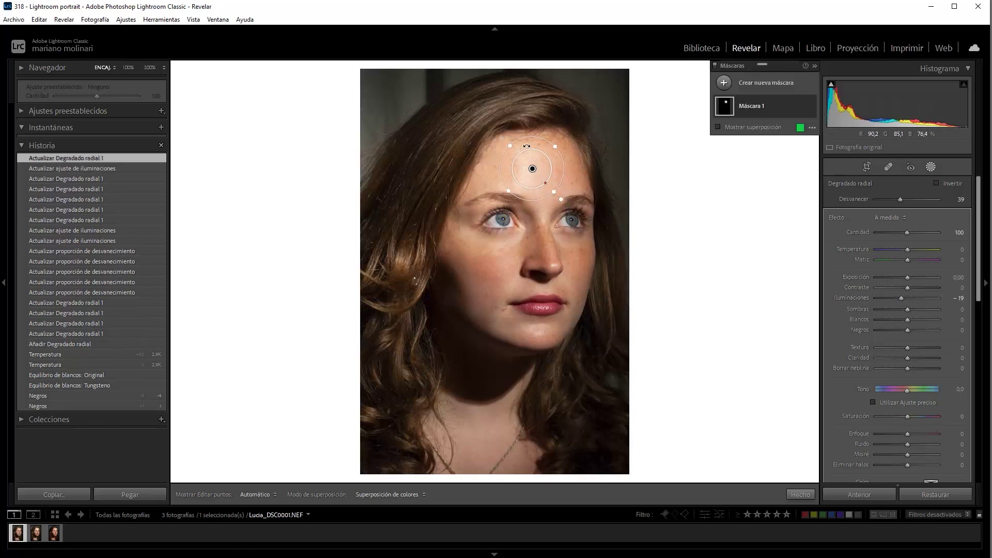
left_click_drag(510, 147, 493, 138)
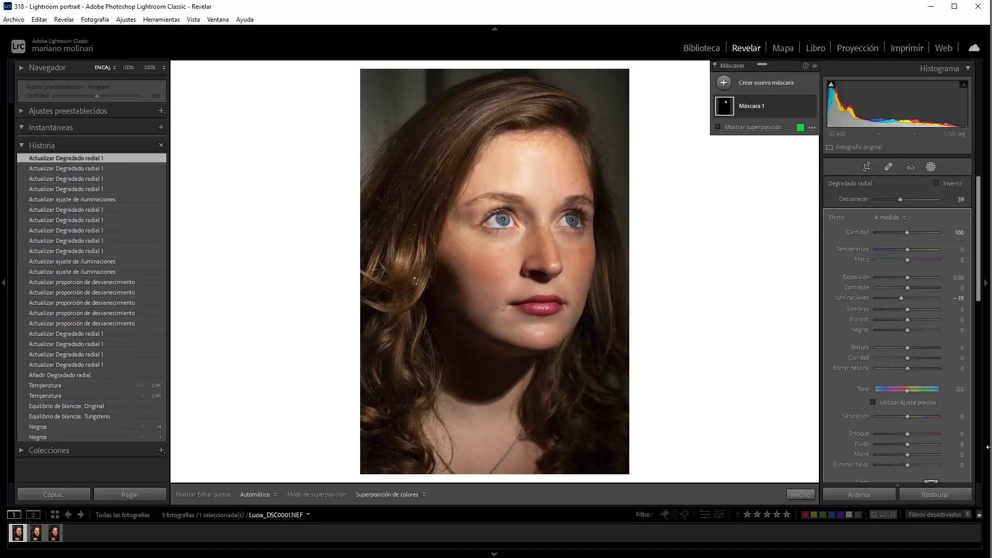
left_click(714, 66)
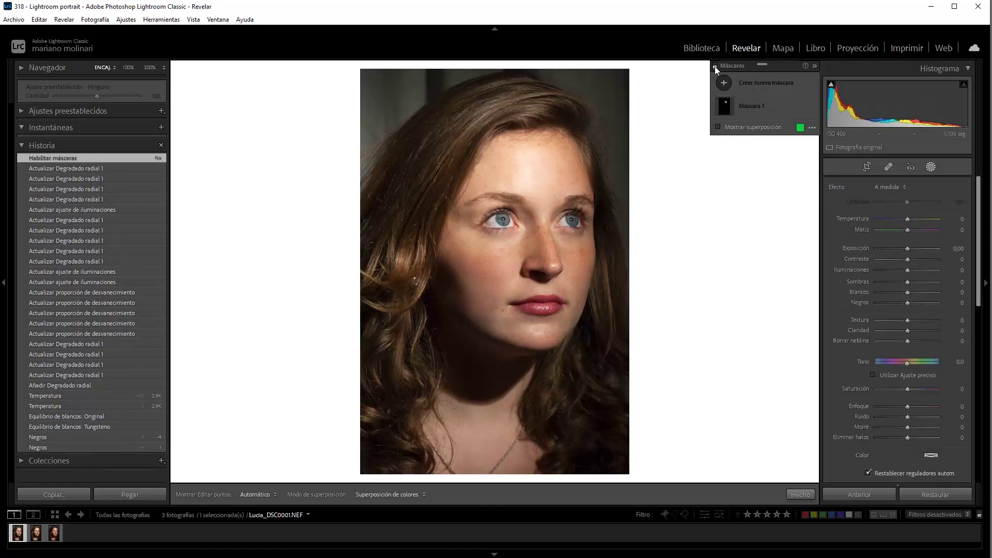
left_click(715, 67)
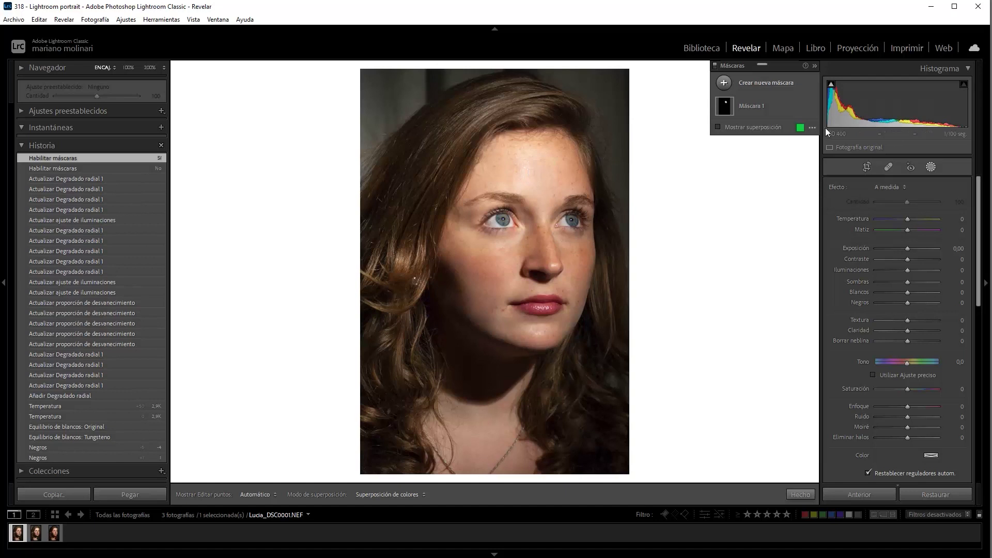
Add a linear gradient mask running from the lips up to the forehead
left_click(784, 89)
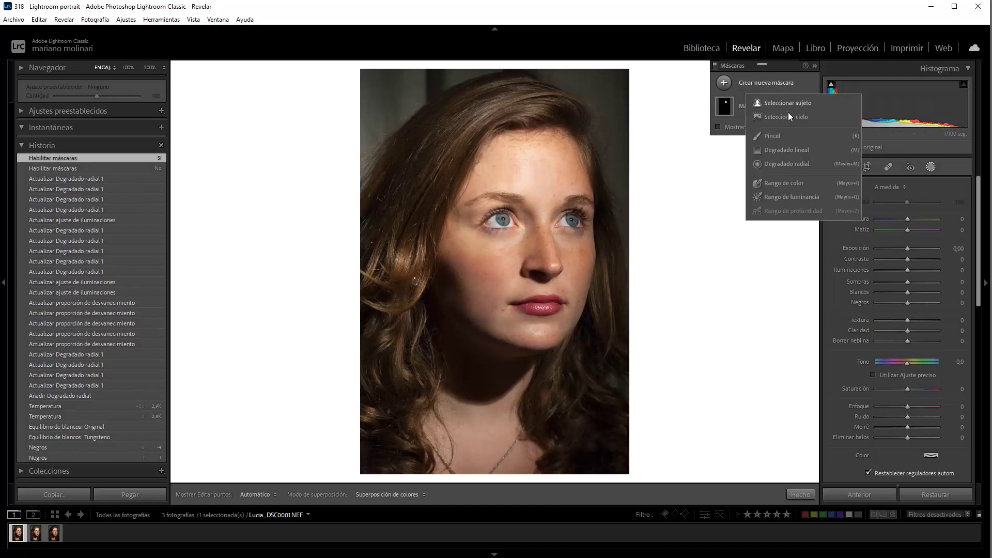
left_click(787, 152)
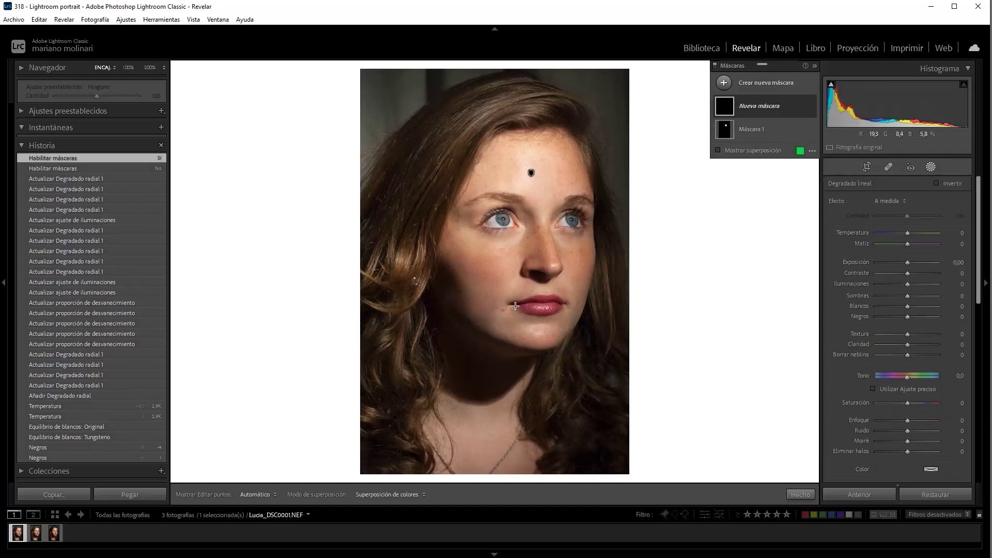
left_click_drag(515, 306, 527, 180)
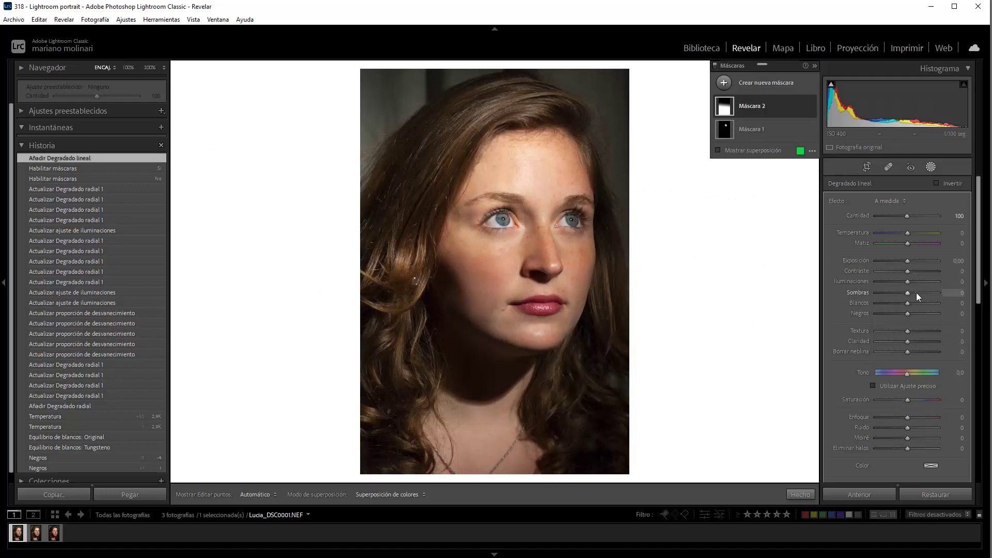
Raise the linear gradient's Shadows to about 55 and Exposure to 0,20, comparing before/after
left_click_drag(916, 292, 923, 293)
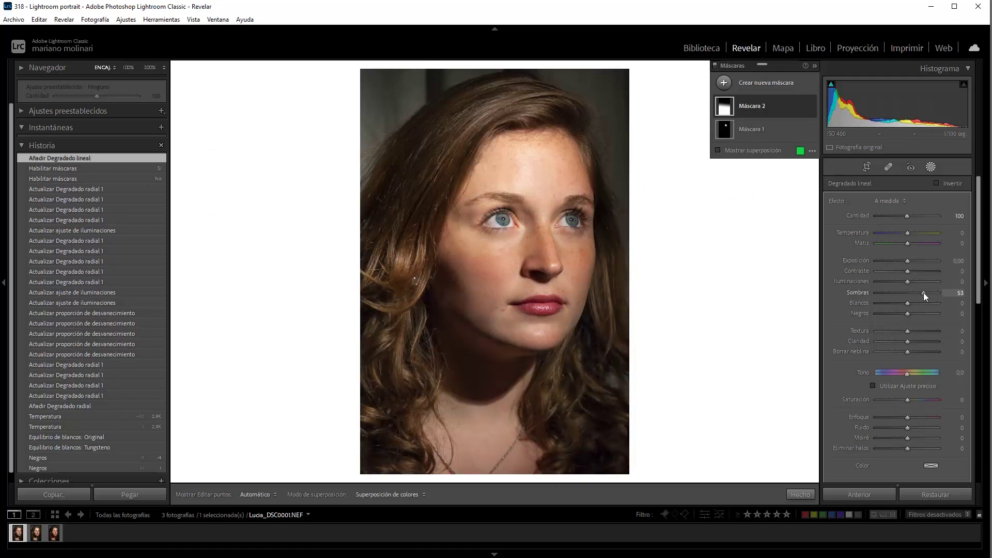
left_click_drag(928, 292, 923, 294)
left_click_drag(908, 261, 911, 259)
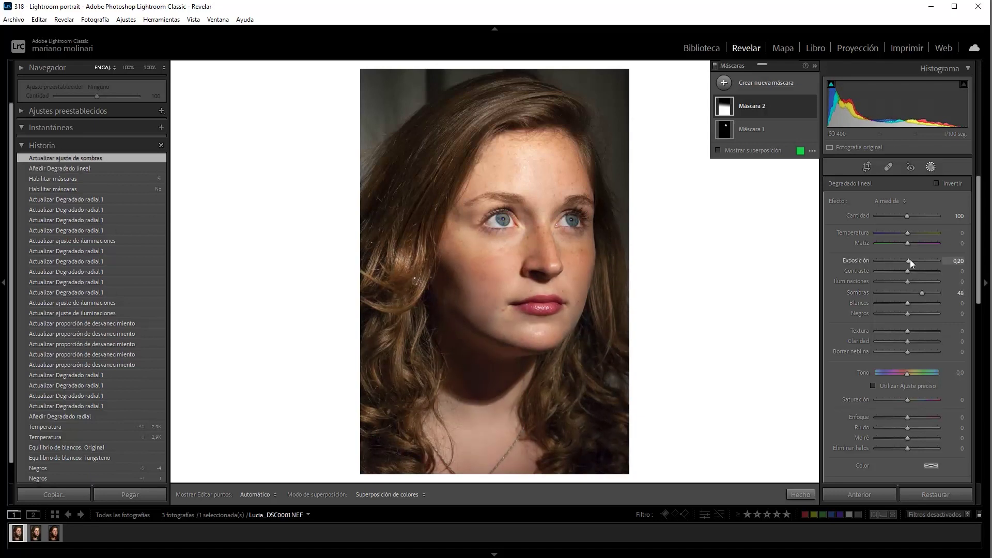
left_click(926, 294)
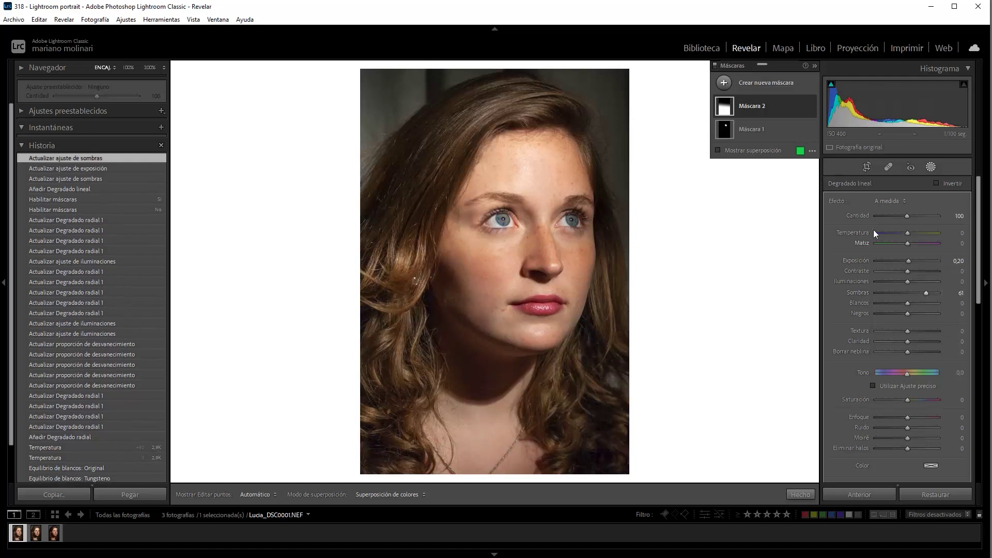
left_click(718, 67)
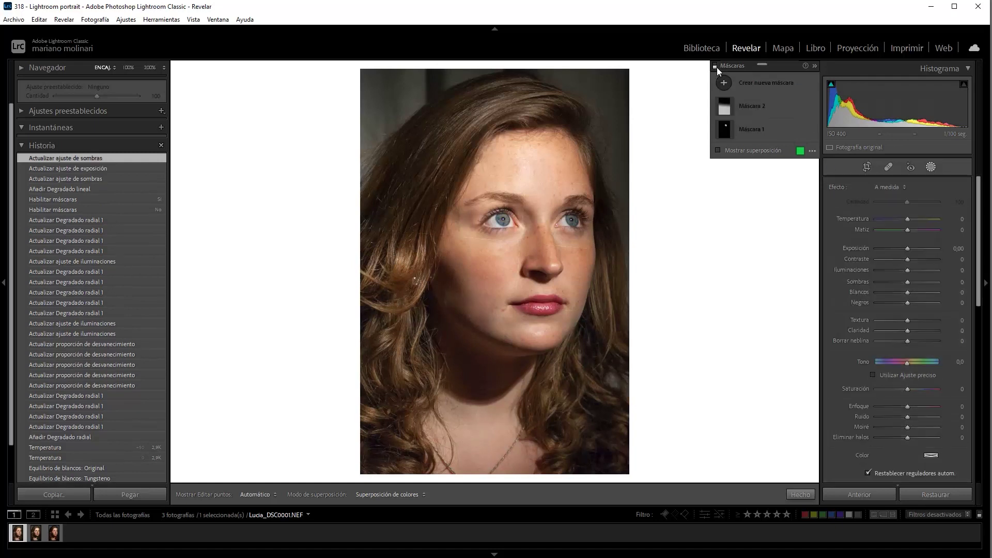
left_click(718, 68)
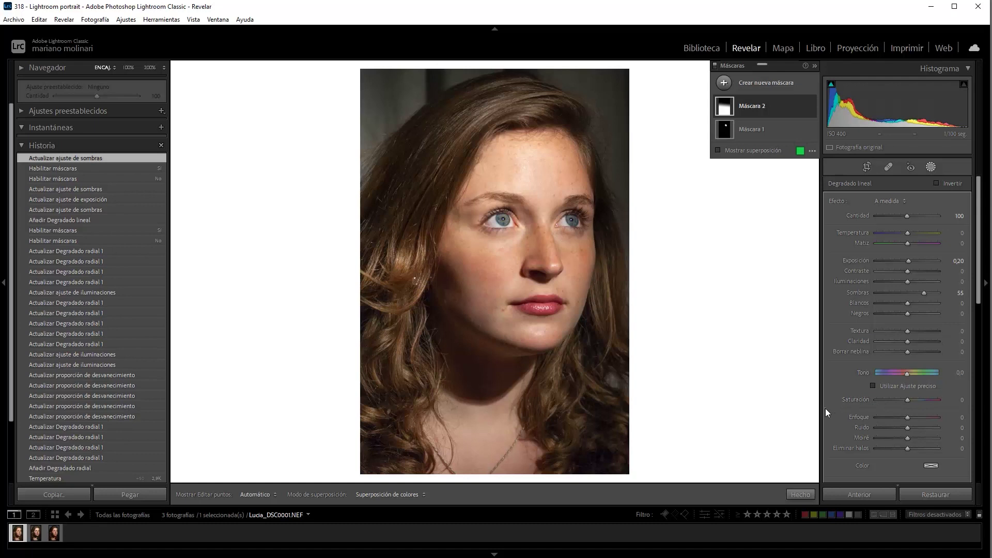
left_click(931, 167)
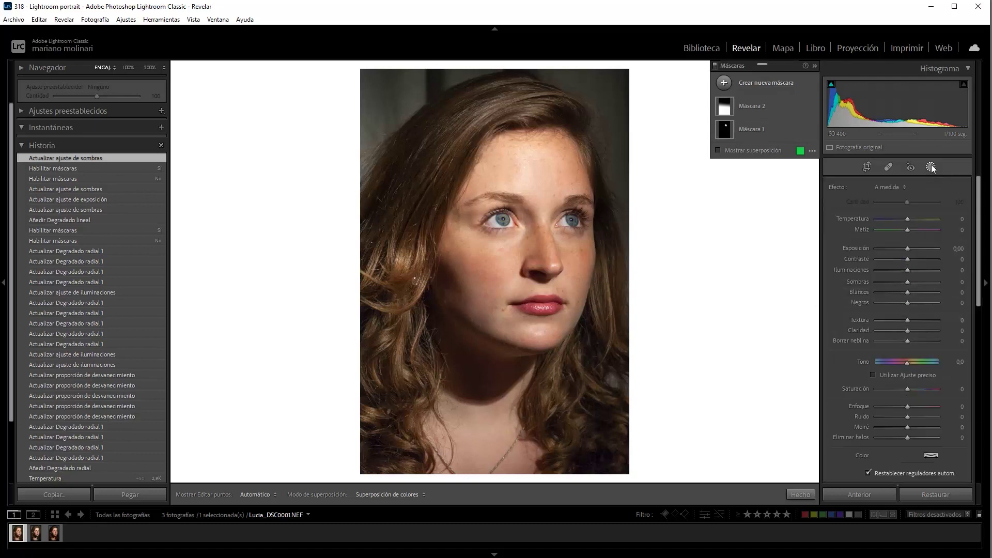
Create a brush mask and zoom to 100% to inspect skin around the forehead and nose
left_click(780, 84)
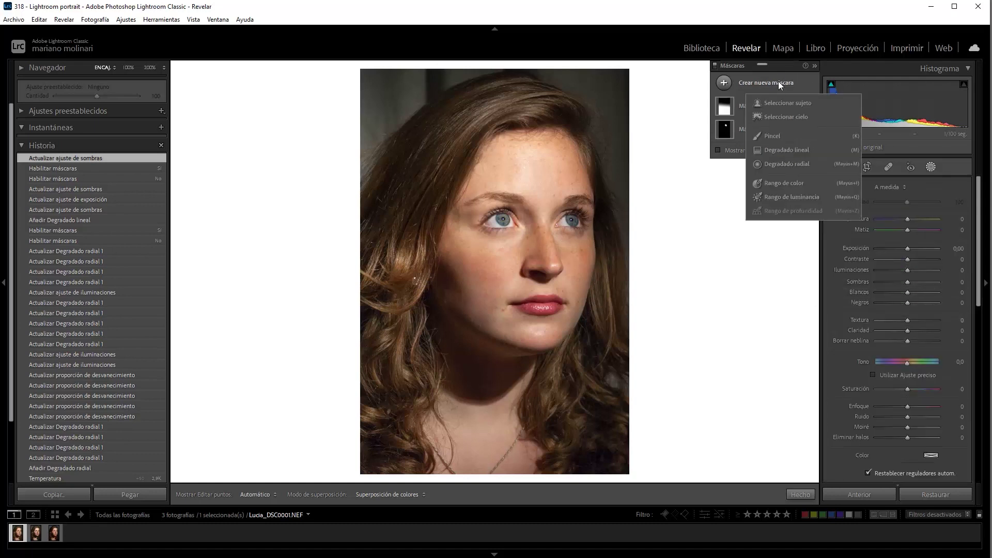
left_click(775, 136)
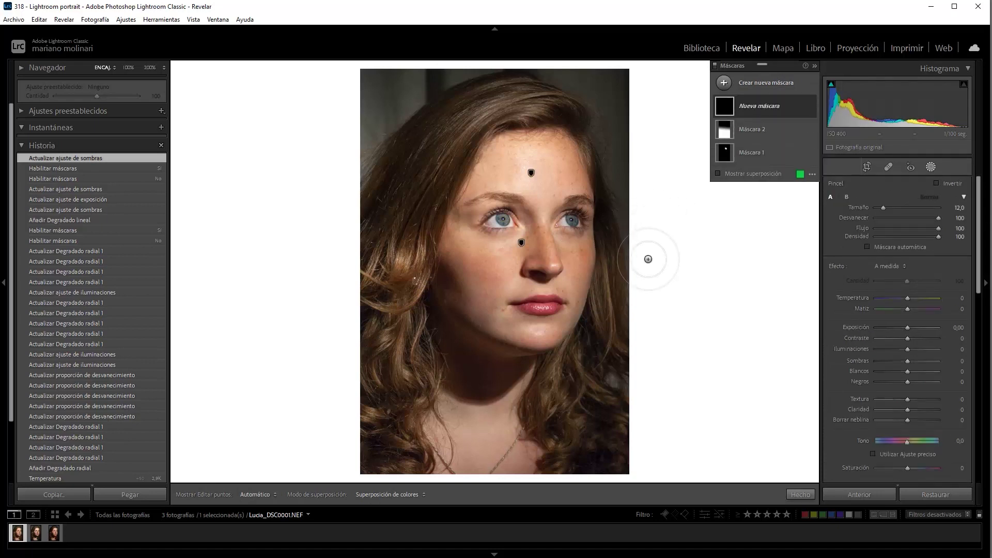
key("z")
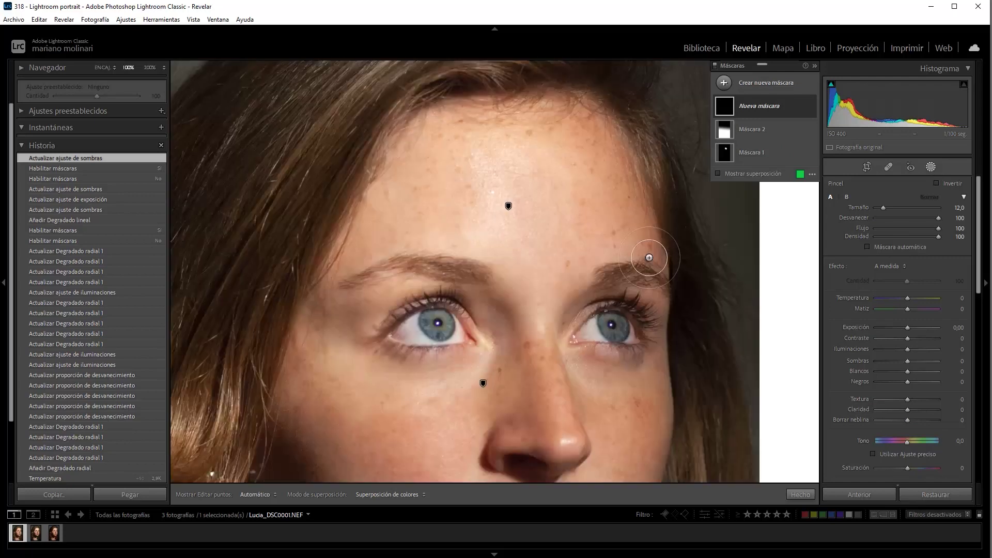
left_click_drag(603, 370, 600, 145)
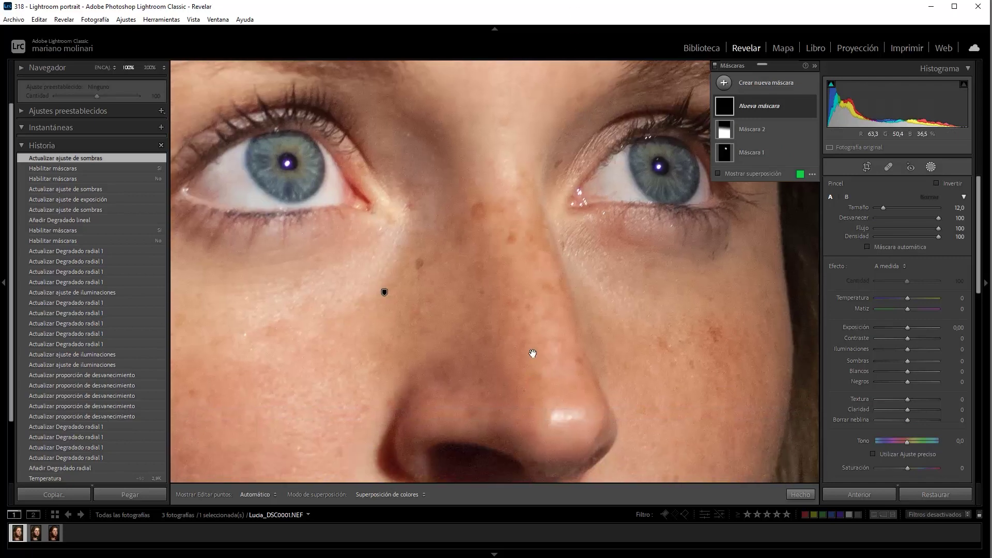
mouse_move(534, 352)
left_mouse_down()
mouse_move(597, 115)
mouse_move(581, 420)
left_mouse_up()
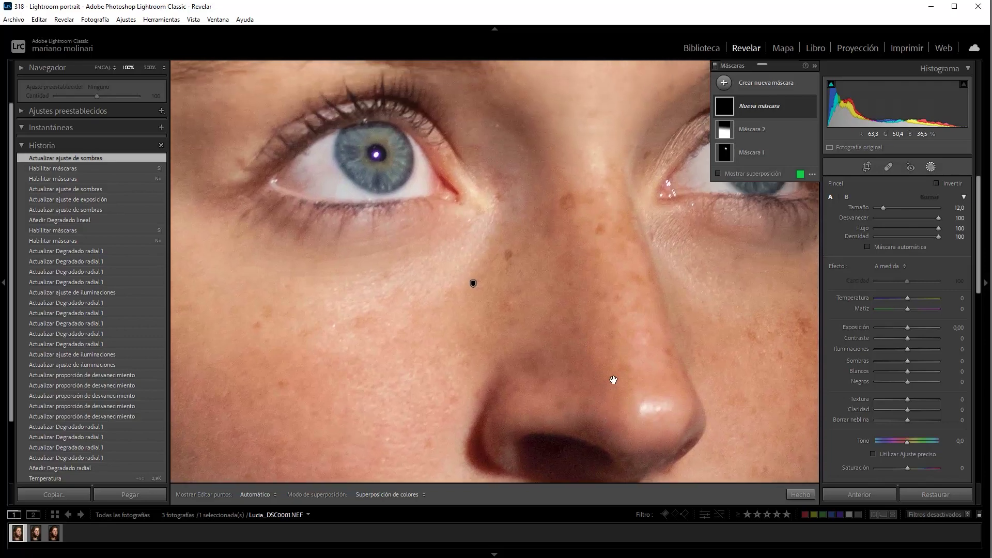
key("z")
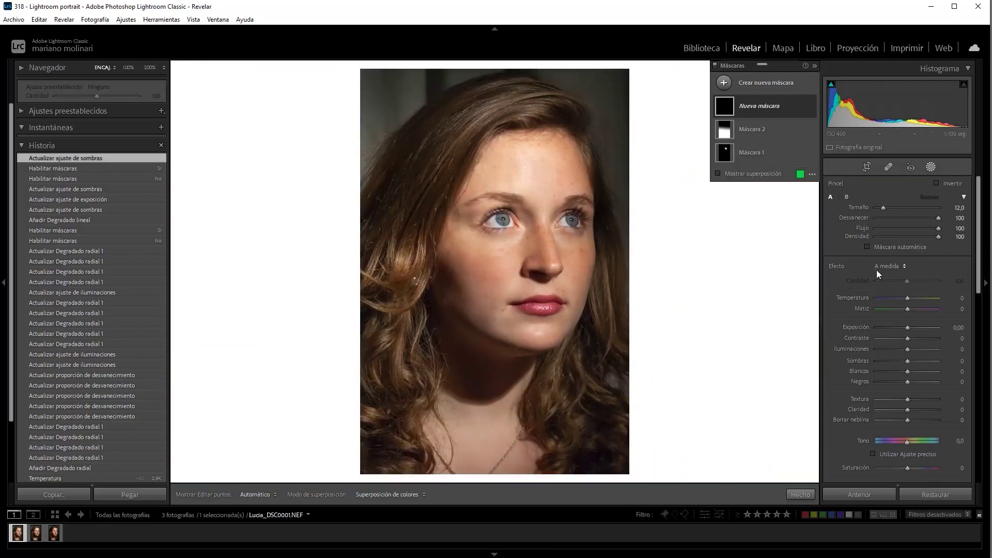
Undo the empty brush mask, recreate it with Auto Mask on, and paint the forehead
key("ctrl+z")
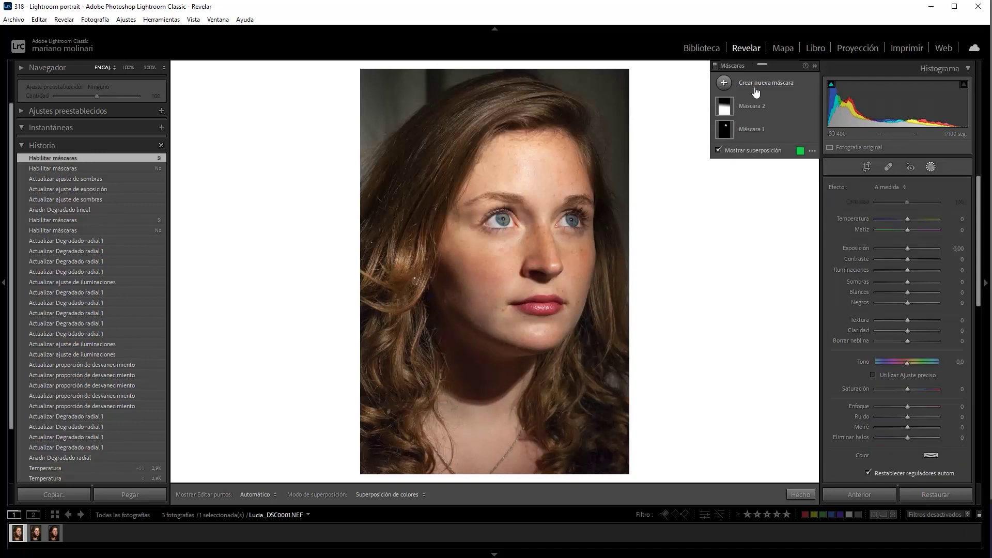
left_click(755, 85)
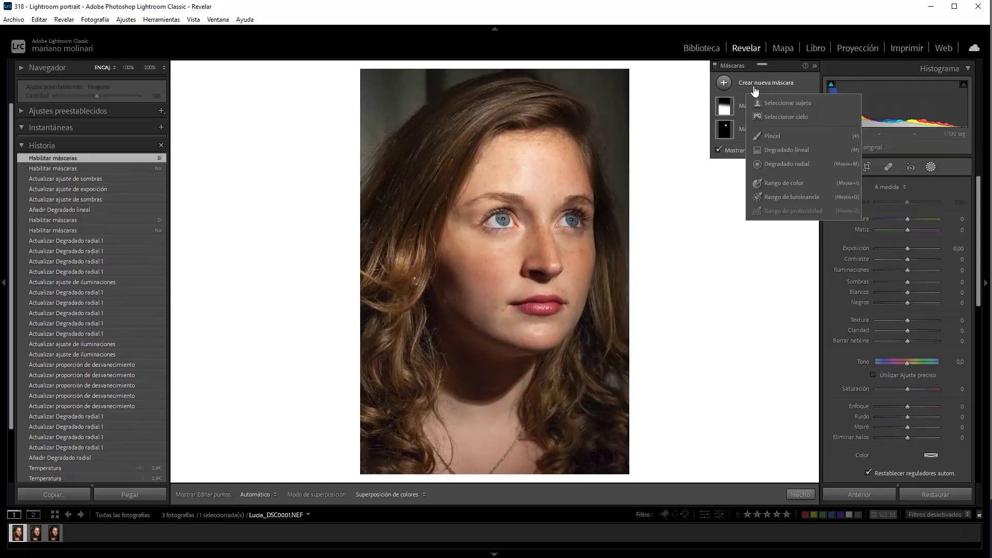
left_click(771, 131)
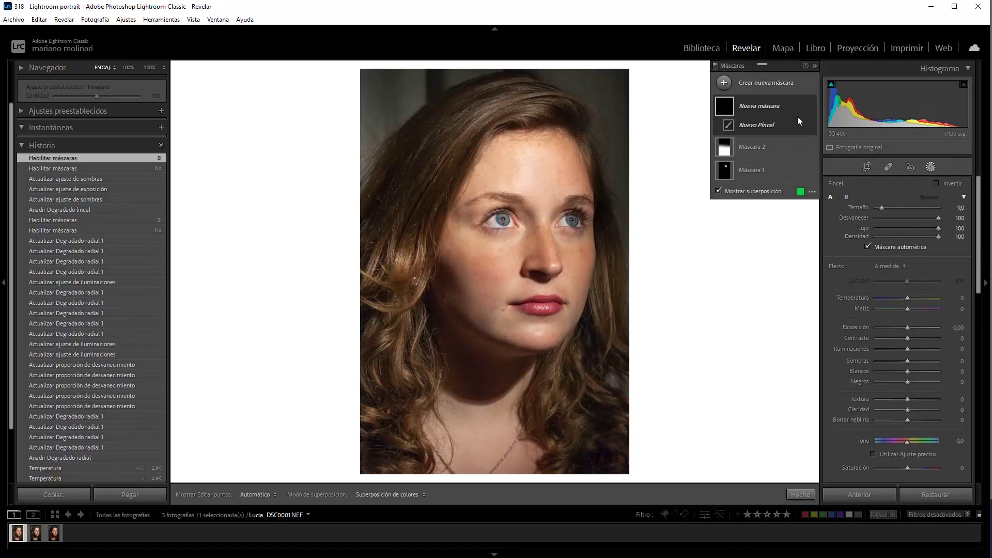
mouse_move(530, 133)
left_mouse_down()
mouse_move(499, 152)
mouse_move(459, 269)
left_mouse_up()
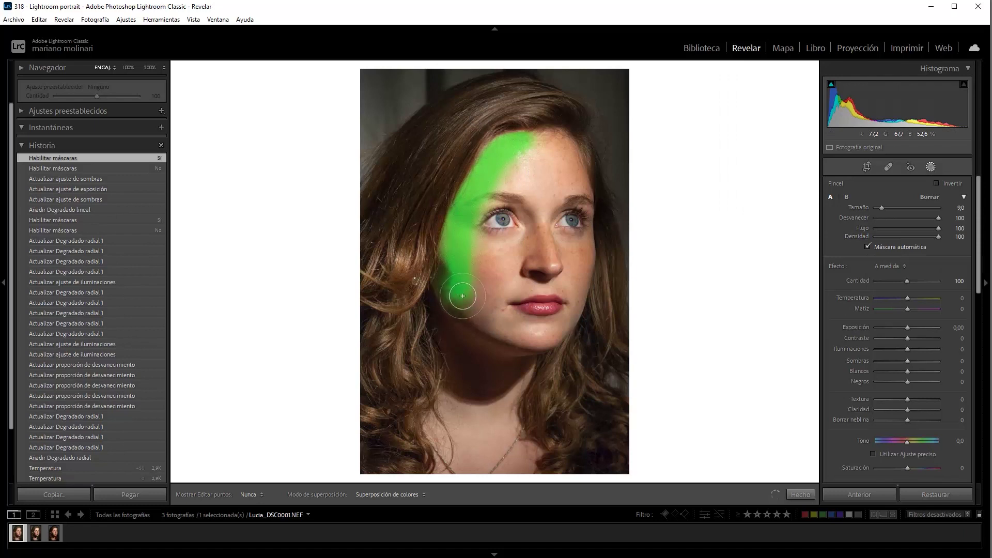
Paint the brush mask over the hairline, forehead, eyes, both cheeks and jaw down to the chin
mouse_move(459, 268)
left_mouse_down()
mouse_move(557, 327)
mouse_move(579, 300)
mouse_move(592, 238)
mouse_move(585, 186)
mouse_move(559, 148)
mouse_move(517, 148)
mouse_move(568, 131)
mouse_move(543, 127)
mouse_move(507, 150)
left_mouse_up()
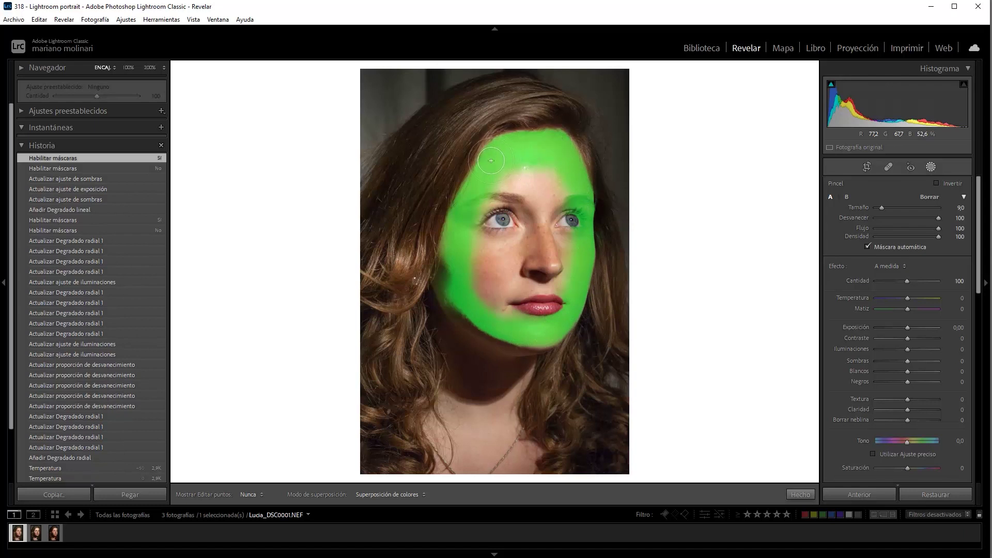
left_click_drag(541, 144, 569, 156)
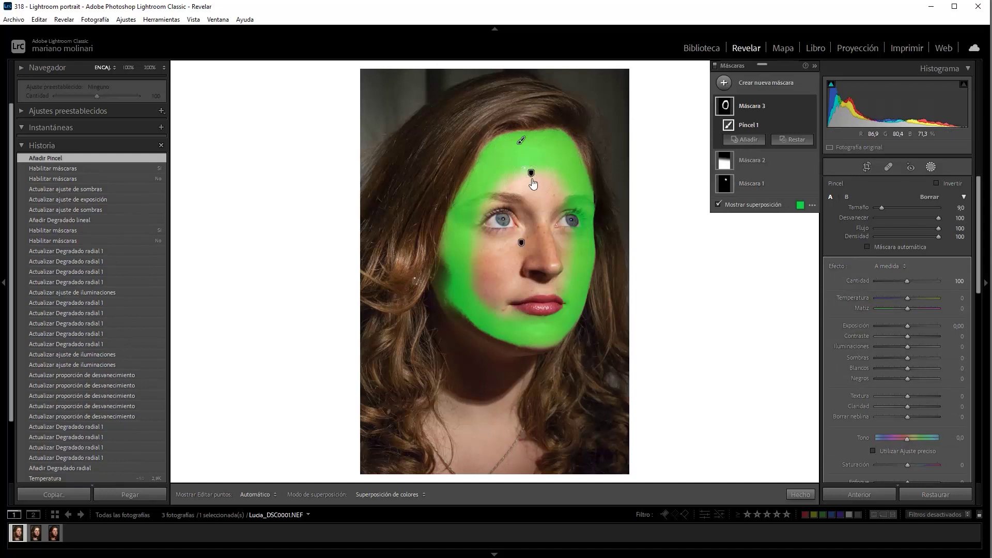
key("h")
mouse_move(552, 184)
left_mouse_down()
mouse_move(538, 217)
mouse_move(496, 232)
mouse_move(489, 269)
mouse_move(511, 306)
mouse_move(548, 248)
mouse_move(557, 280)
mouse_move(517, 258)
mouse_move(516, 283)
left_mouse_up()
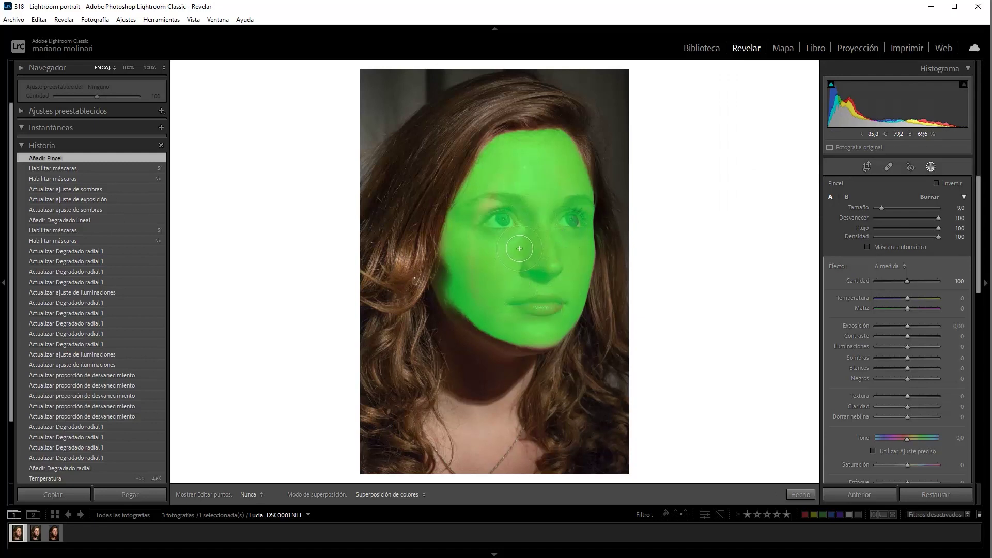
left_click_drag(520, 249, 521, 250)
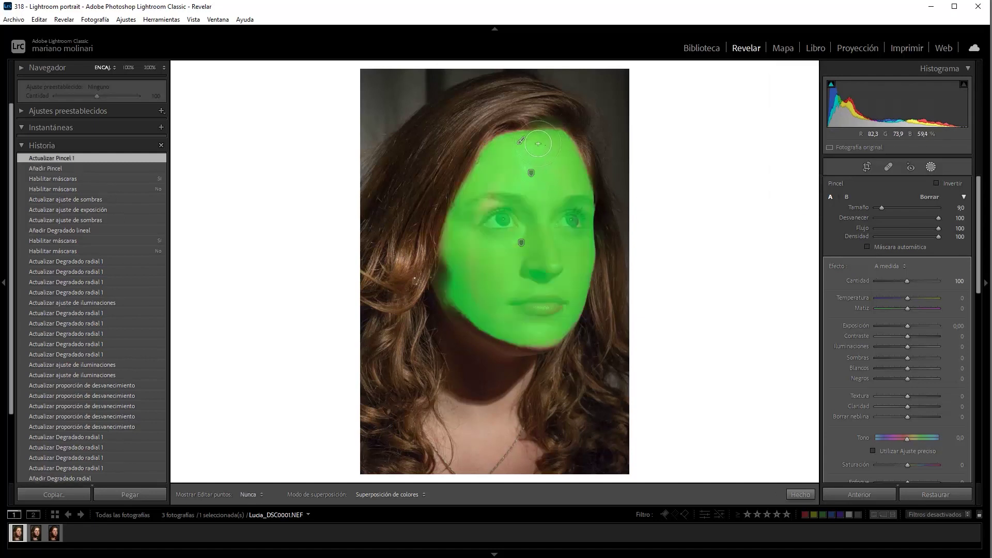
mouse_move(538, 143)
left_mouse_down()
mouse_move(506, 134)
mouse_move(476, 160)
mouse_move(460, 282)
mouse_move(470, 305)
mouse_move(535, 327)
mouse_move(594, 243)
mouse_move(598, 186)
mouse_move(546, 153)
left_mouse_up()
mouse_move(483, 293)
left_mouse_down()
mouse_move(465, 305)
mouse_move(544, 325)
left_mouse_up()
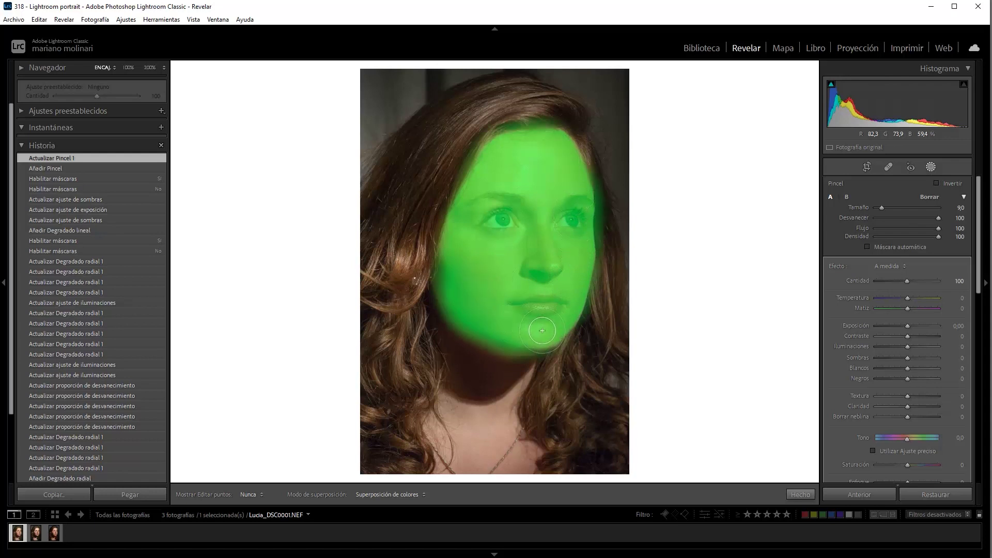
mouse_move(499, 304)
left_mouse_down()
mouse_move(454, 273)
mouse_move(450, 284)
mouse_move(442, 238)
mouse_move(503, 158)
mouse_move(535, 134)
mouse_move(576, 155)
mouse_move(560, 175)
left_mouse_up()
left_click_drag(484, 176, 468, 171)
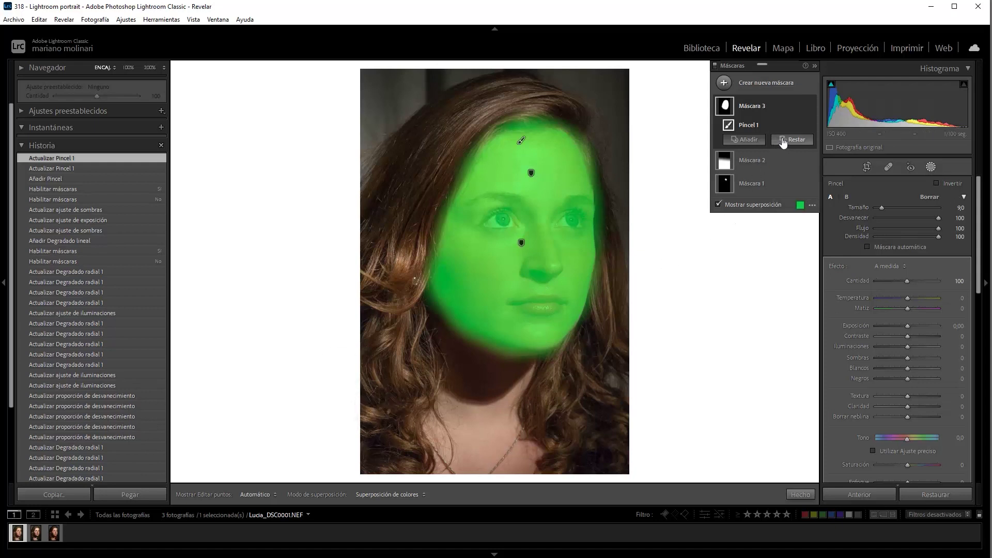
Switch the Mask 3 brush to Erase mode and make a first erase stroke
left_click(931, 197)
key("h")
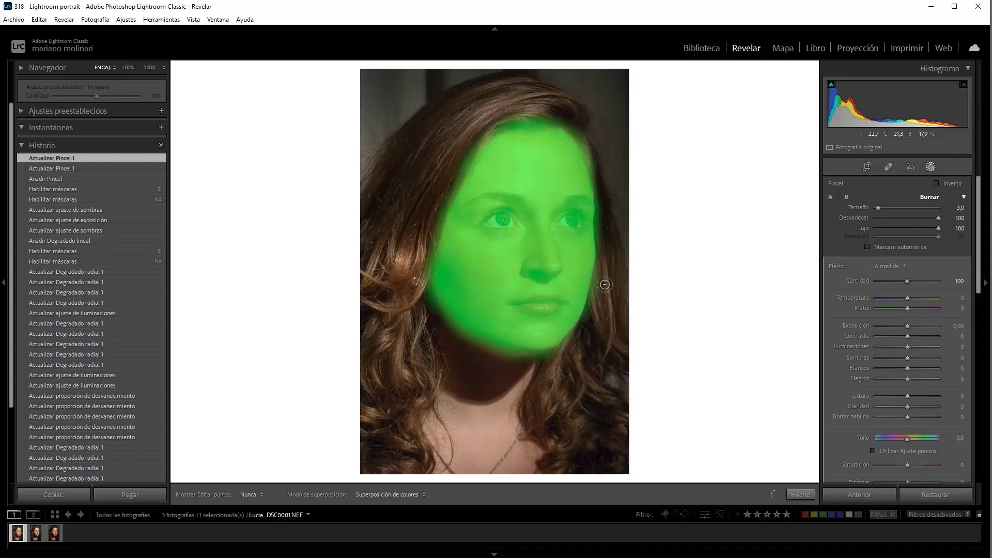
left_click_drag(605, 284, 603, 305)
key("h")
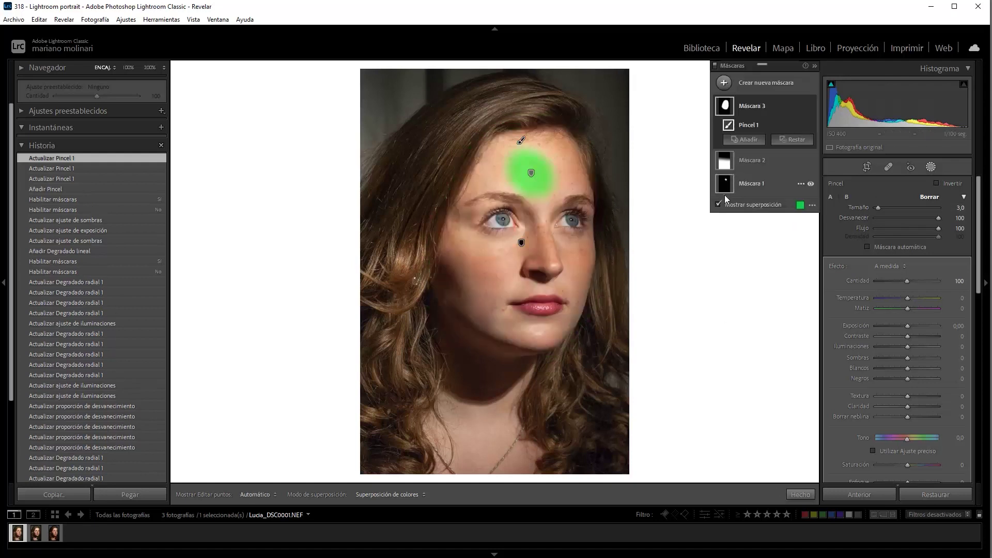
left_click(768, 100)
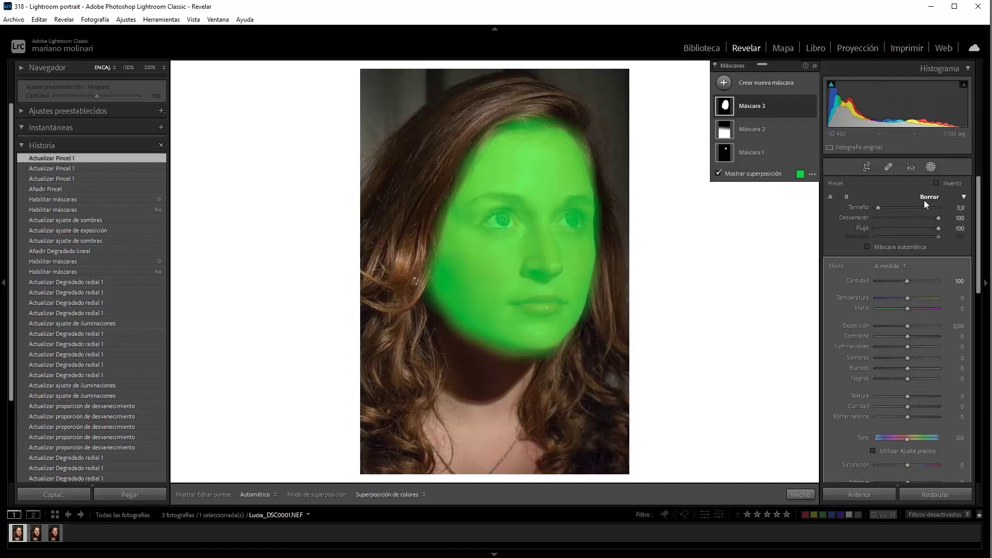
left_click(793, 114)
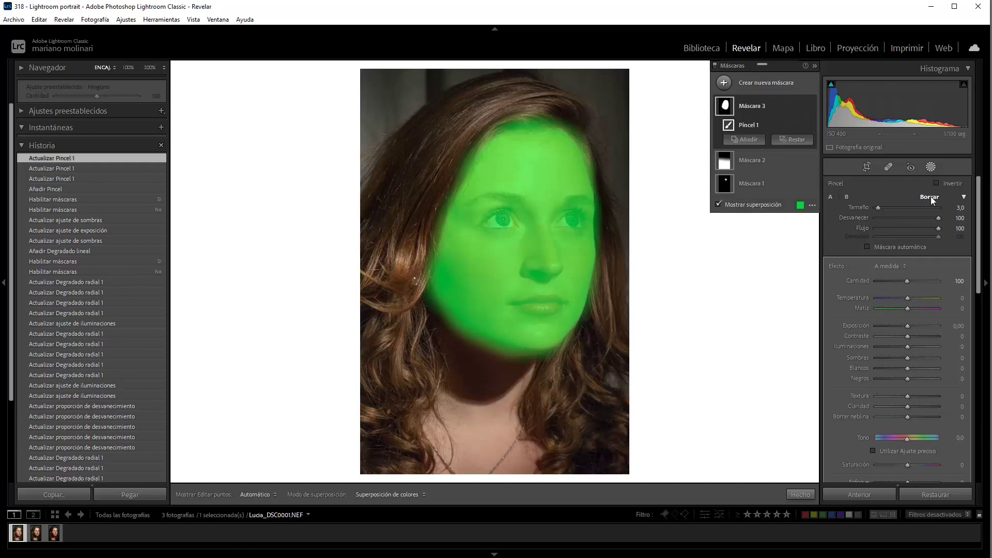
scroll(493, 221, "up", 2)
scroll(493, 221, "up", 2)
Erase the mask from the left eye, lips and both eyebrows with a smaller brush
left_click_drag(484, 218, 589, 224)
key("bracketleft")
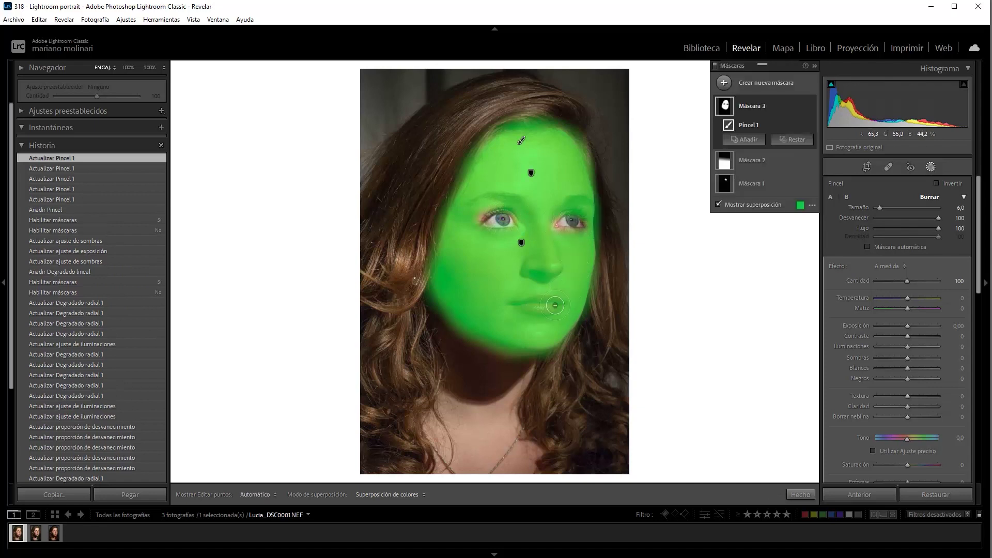
left_click_drag(518, 309, 535, 305)
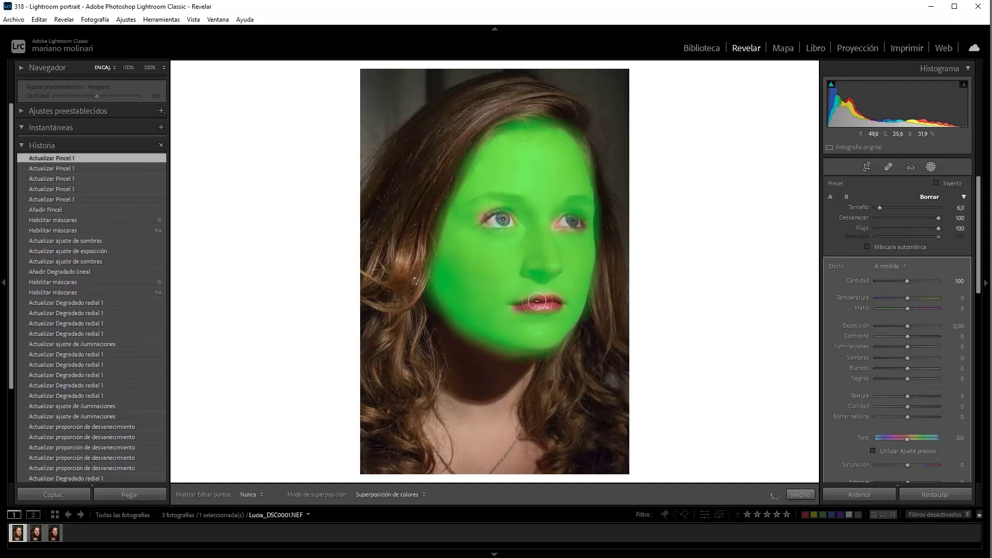
key("bracketleft")
key("bracketleft")
key("h")
left_click_drag(525, 203, 483, 199)
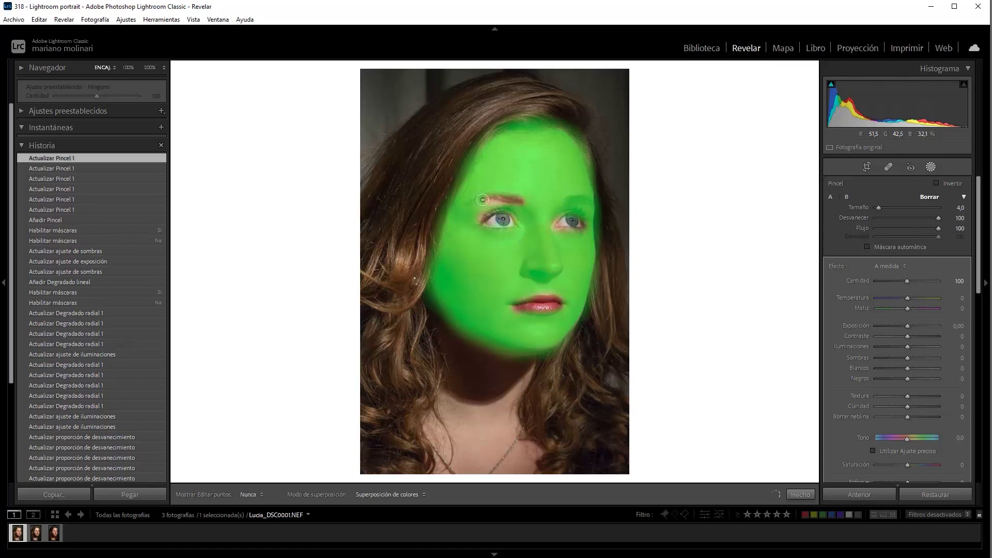
left_click_drag(567, 204, 592, 206)
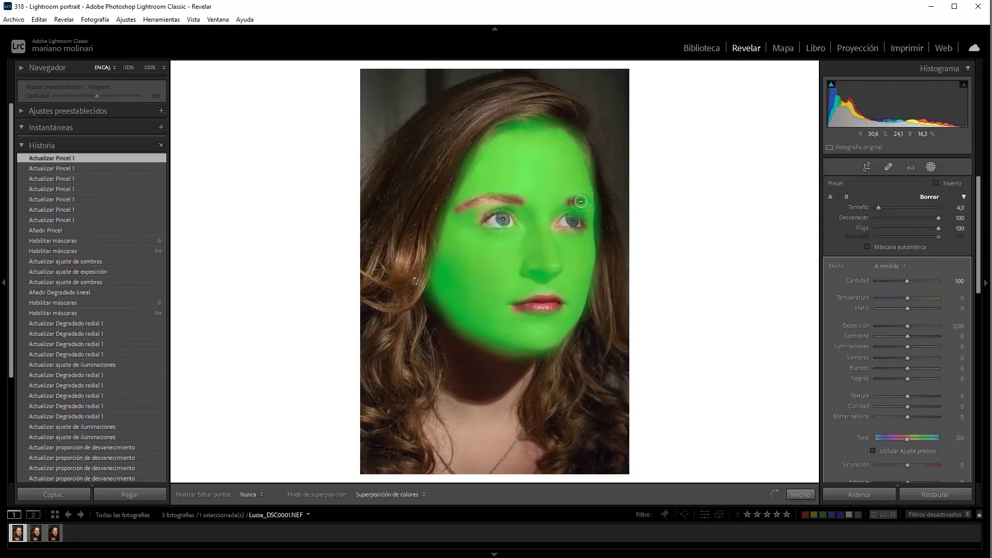
key("h")
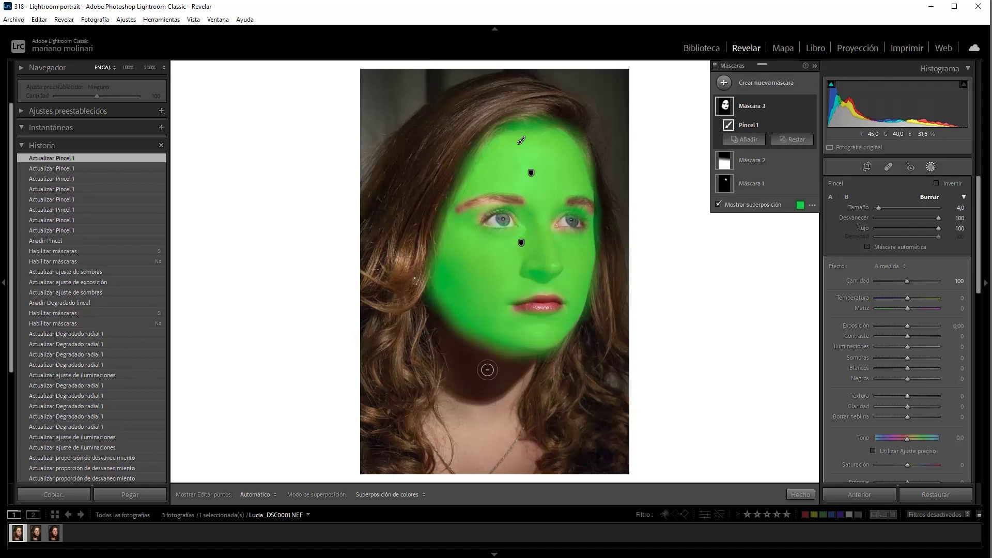
Erase remaining mask around the right eye and over the lips
key("h")
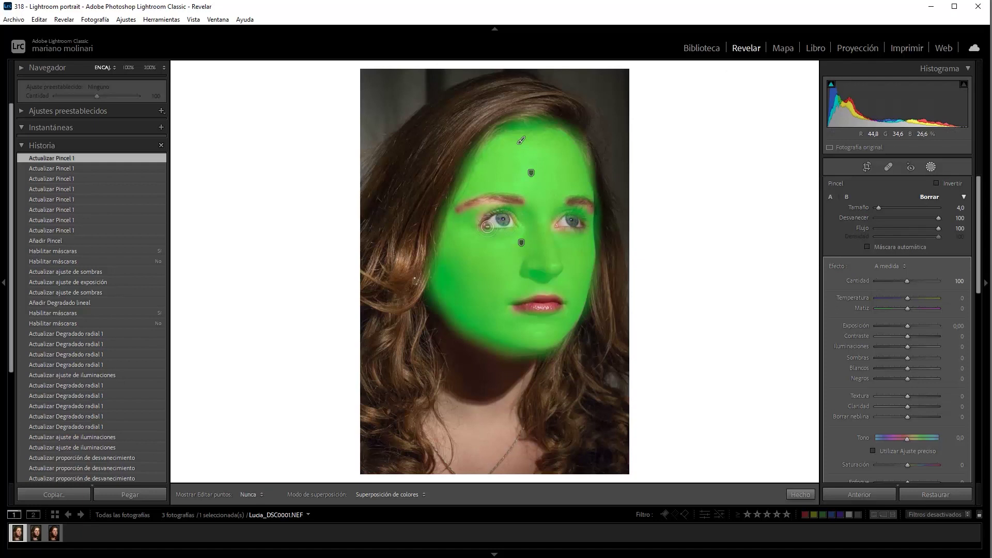
left_click_drag(548, 220, 581, 220)
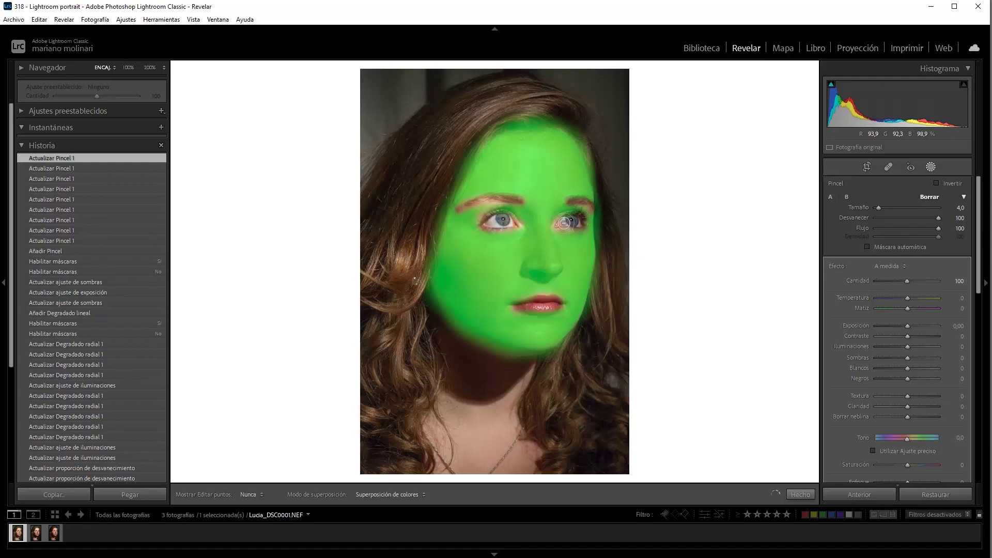
left_click_drag(571, 218, 577, 206)
key("h")
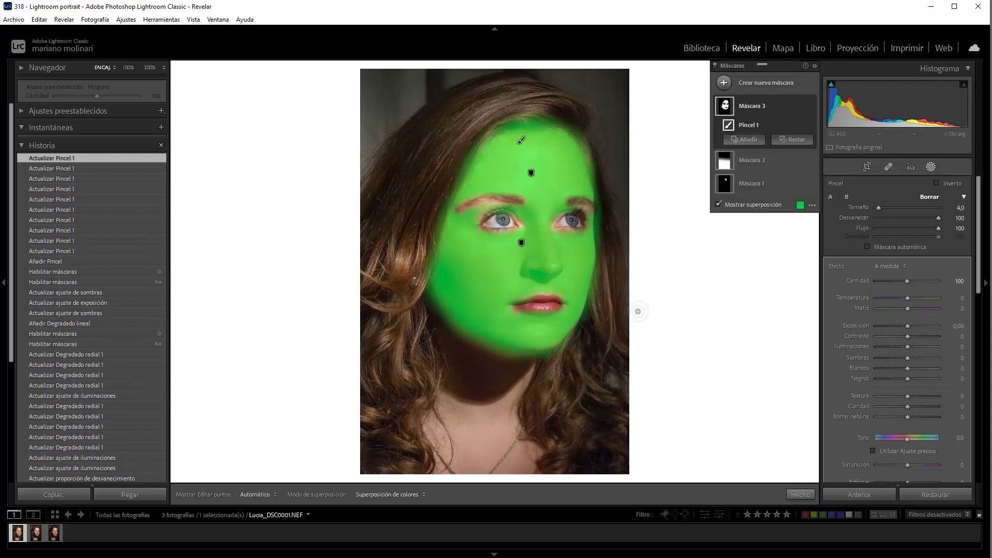
key("h")
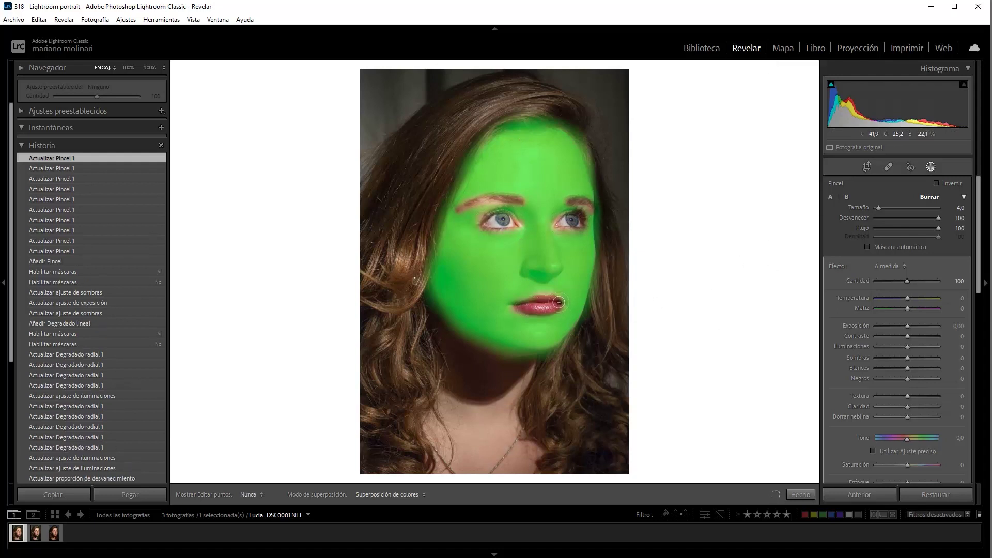
left_click_drag(559, 302, 514, 305)
key("h")
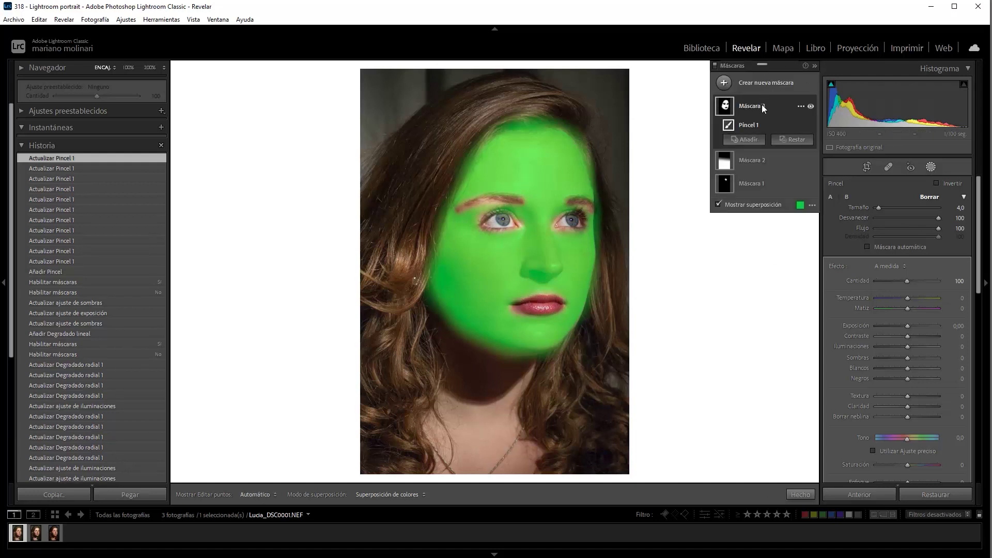
Hide the mask overlay and lower the face mask's Texture to -33
left_click(718, 204)
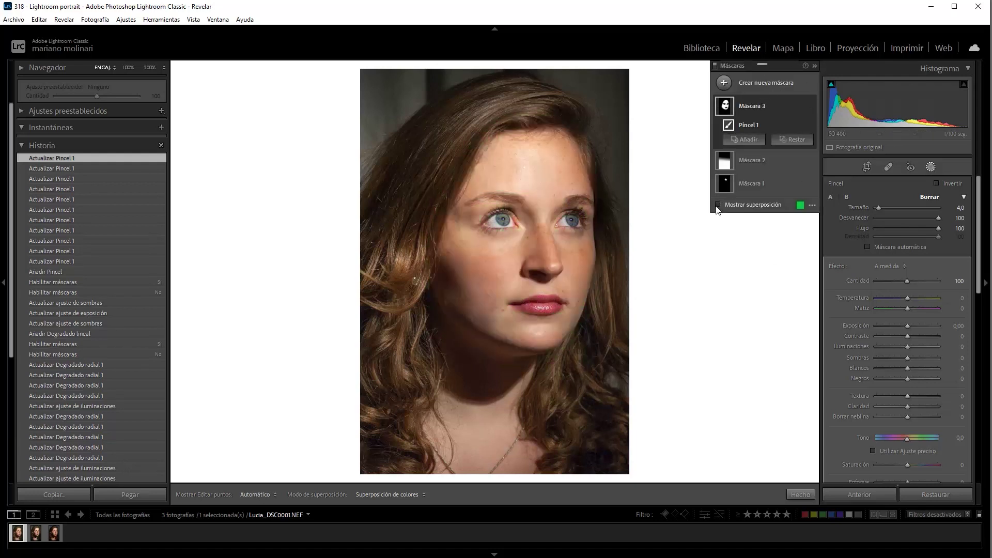
left_click(779, 105)
left_click(888, 395)
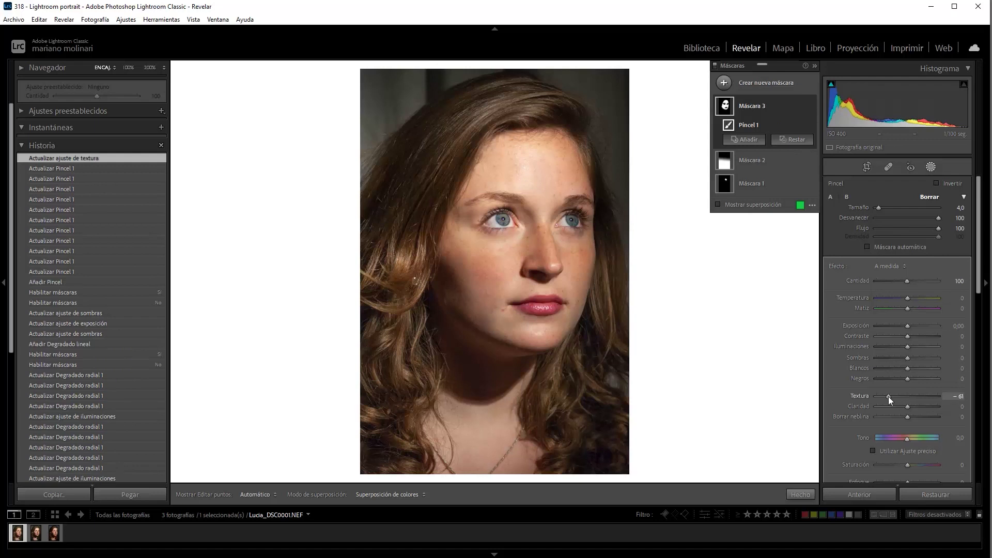
left_click_drag(884, 396, 907, 392)
left_click_drag(895, 406, 900, 405)
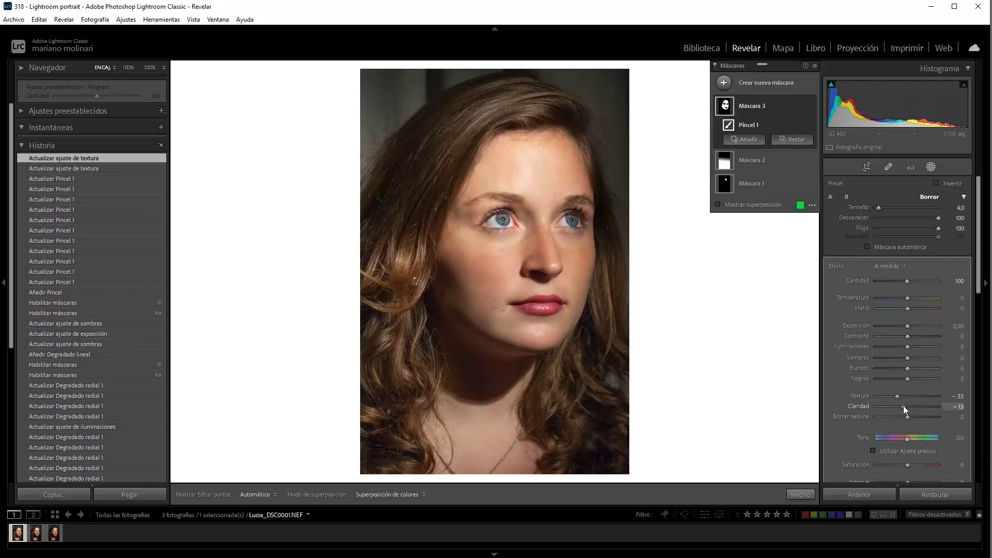
Set the face mask's Clarity to -8 and Sharpness (Enfoque) to -38
left_click_drag(904, 404, 898, 405)
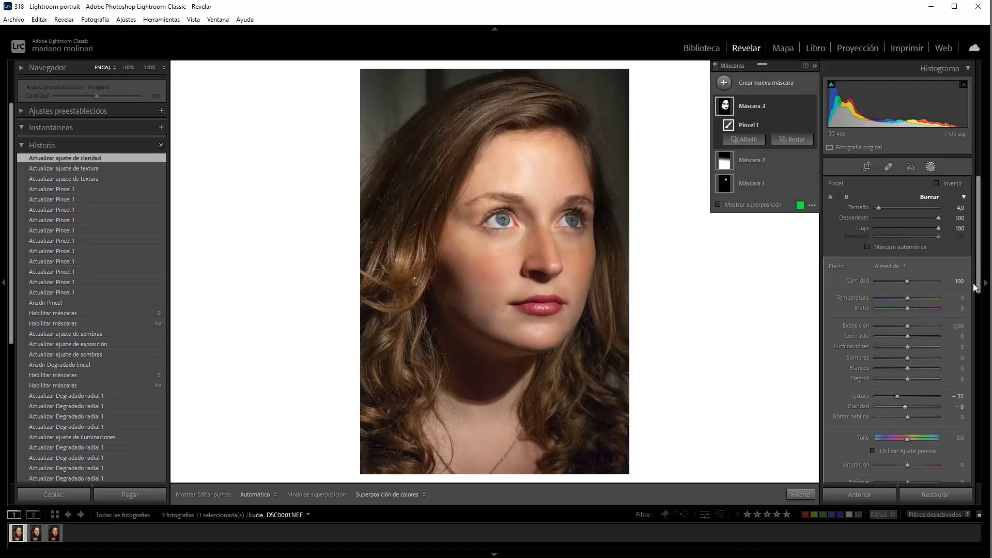
left_click_drag(978, 284, 979, 314)
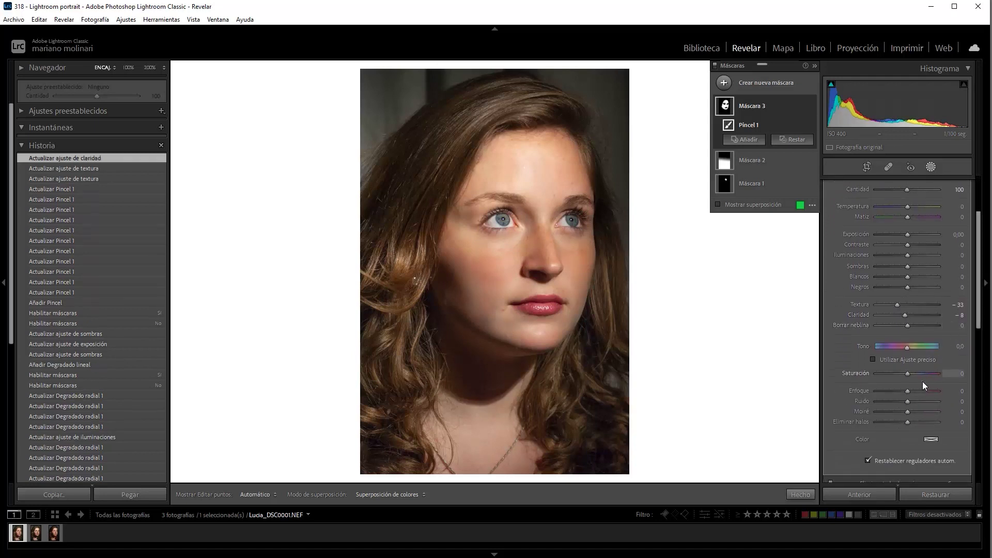
left_click_drag(908, 391, 895, 392)
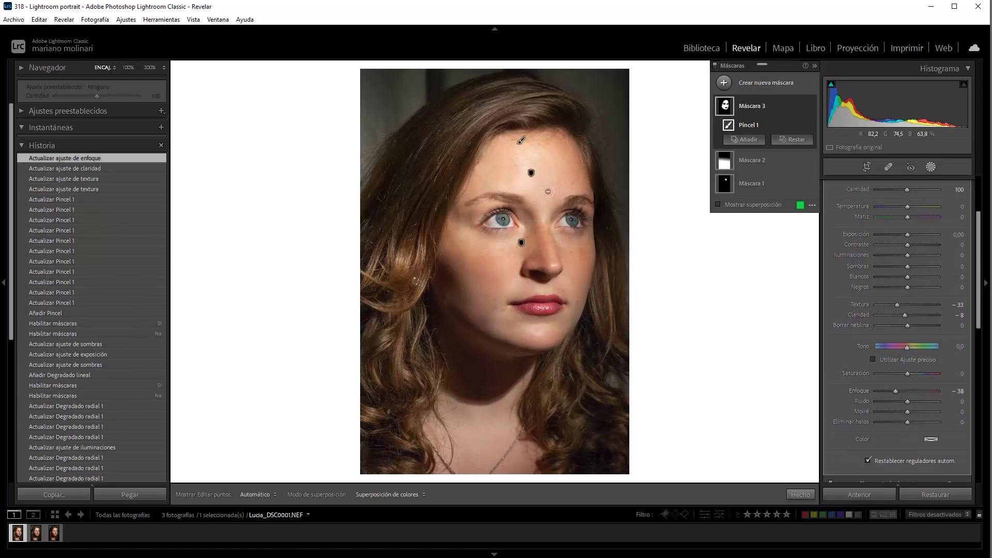
left_click(536, 226)
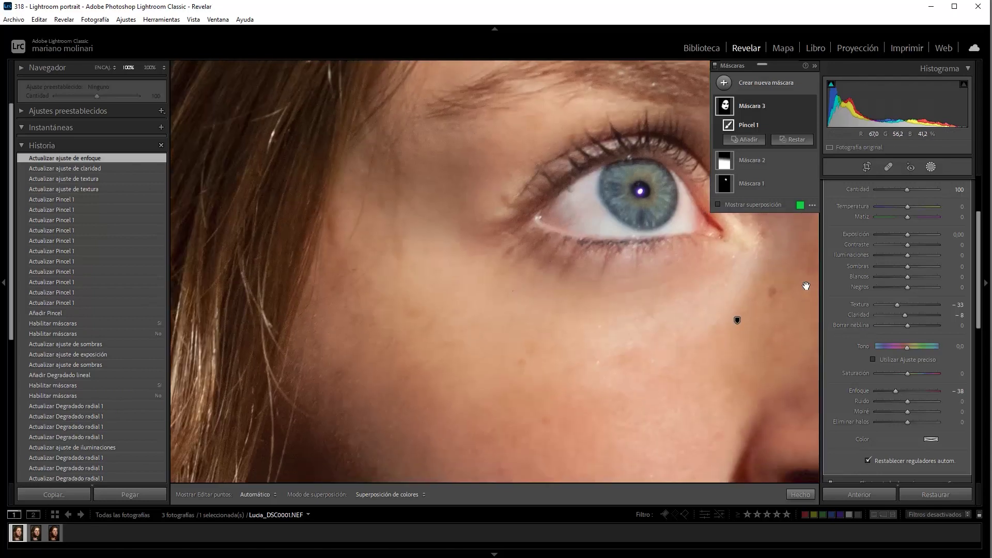
left_click_drag(527, 292, 745, 165)
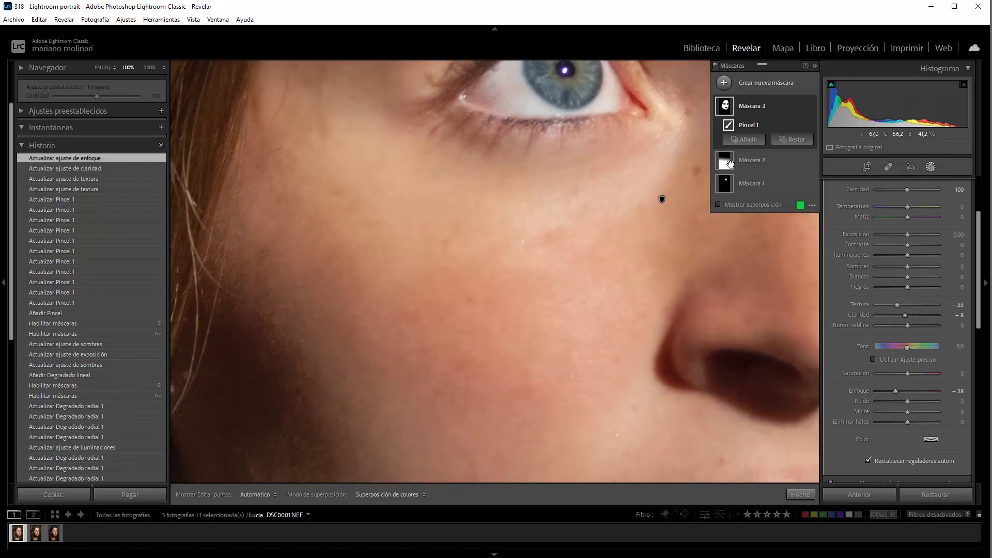
left_click(715, 66)
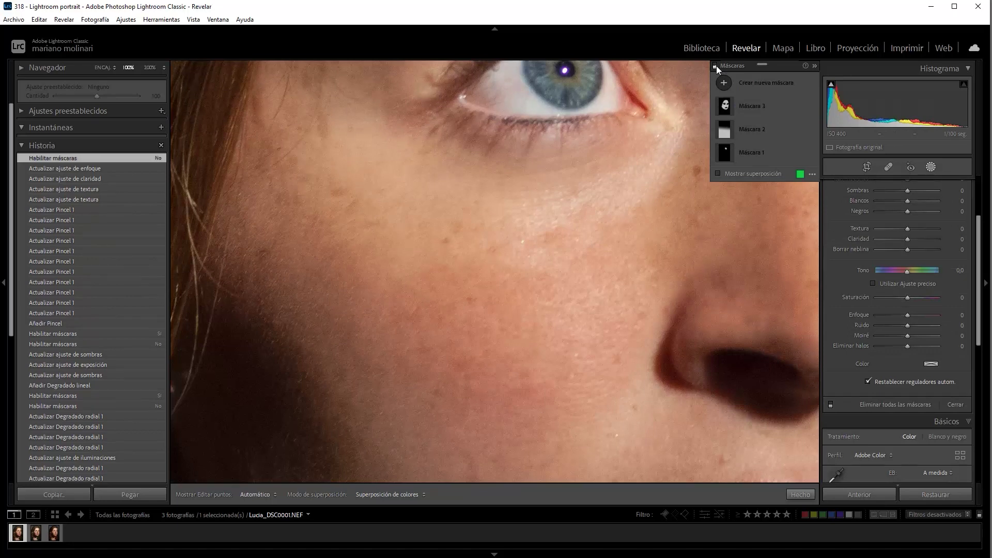
left_click(715, 65)
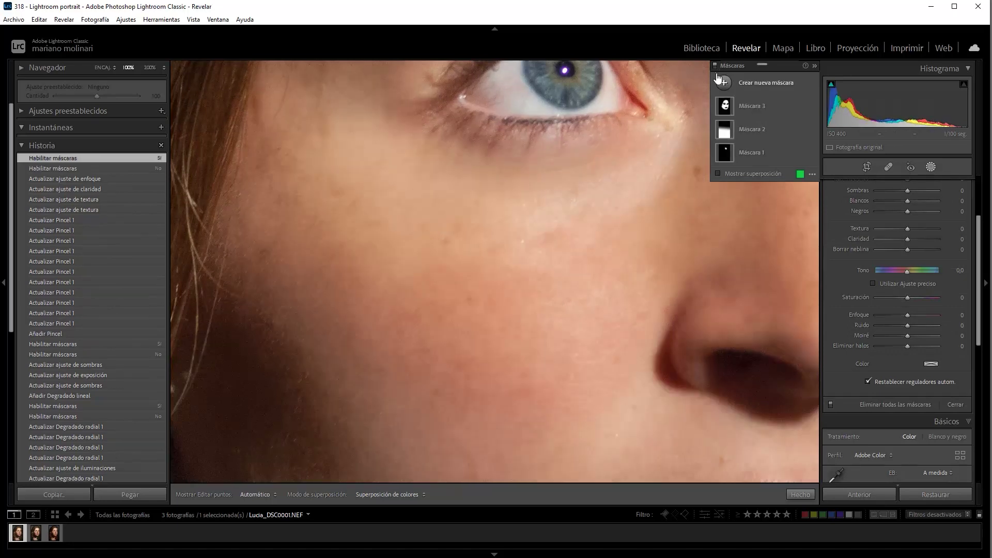
key("z")
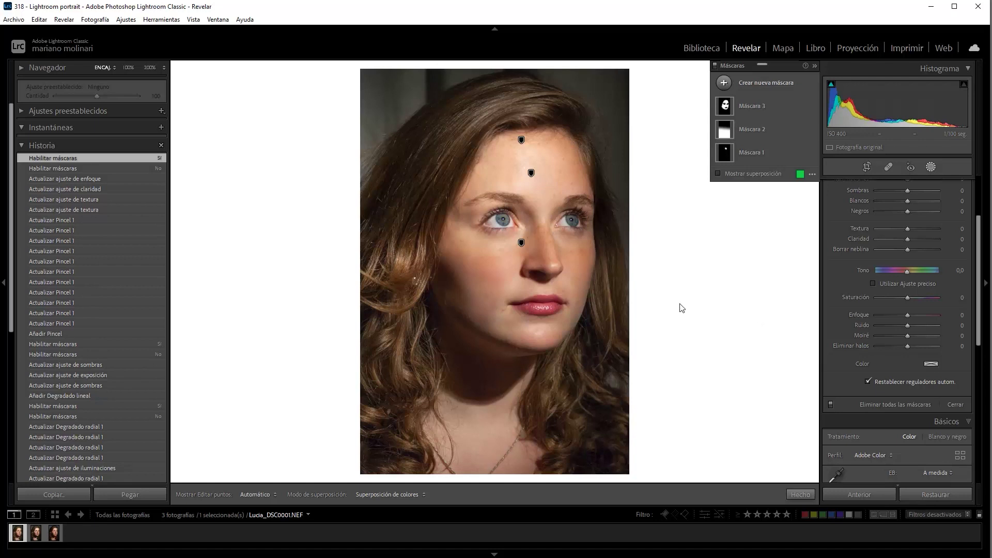
Zoom to 100% on the lips and paint a first Spot Removal heal over the blemish
left_click(888, 168)
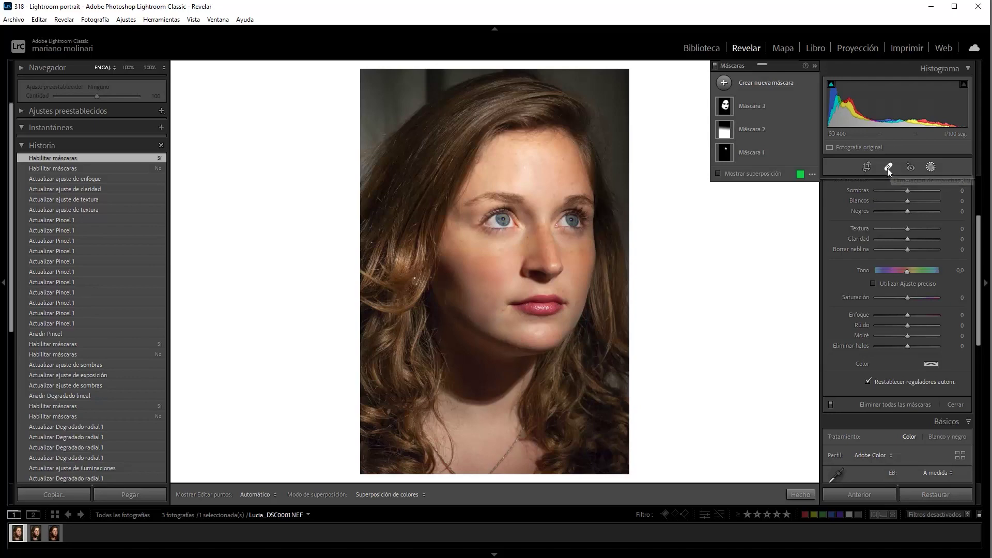
key("z")
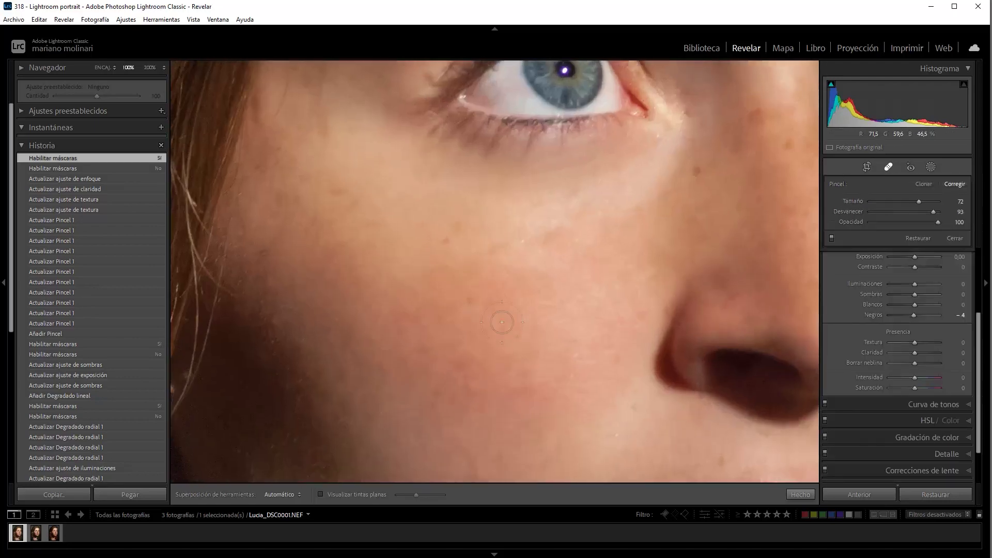
mouse_move(571, 339)
left_mouse_down()
mouse_move(449, 109)
mouse_move(392, 95)
left_mouse_up()
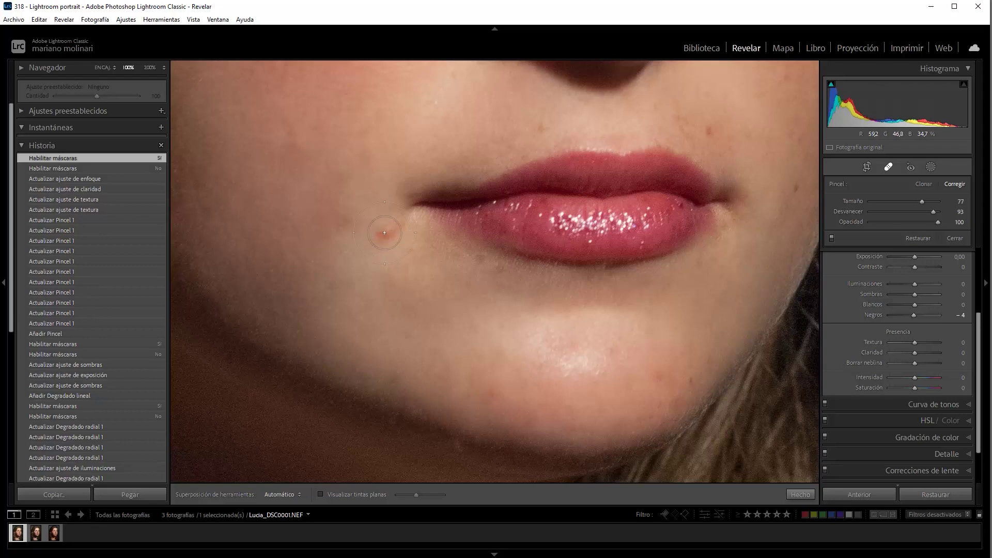
scroll(387, 233, "up", 2)
left_click_drag(389, 233, 454, 321)
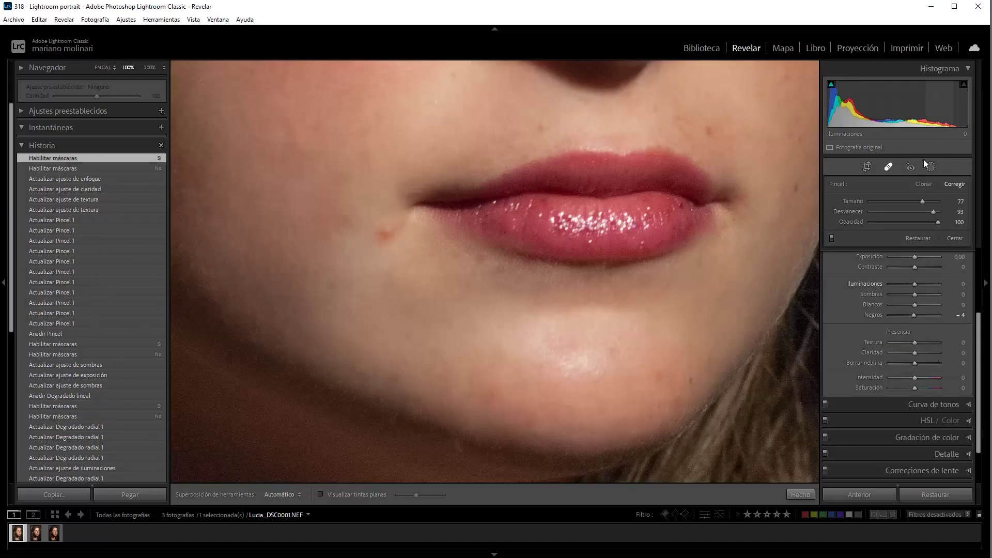
Heal the blemish beside the left lip corner, moving and resizing its source onto the chin
left_click(886, 168)
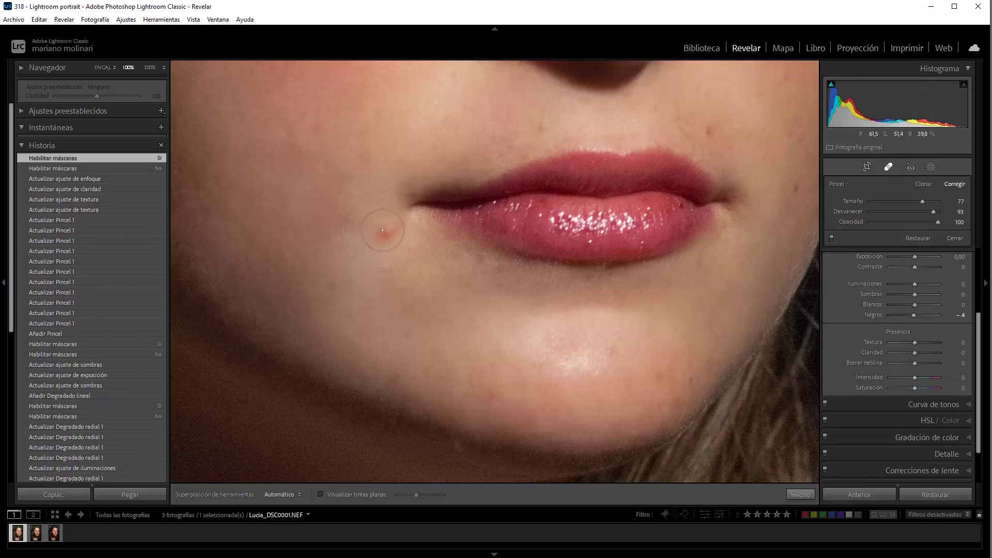
left_click(383, 230)
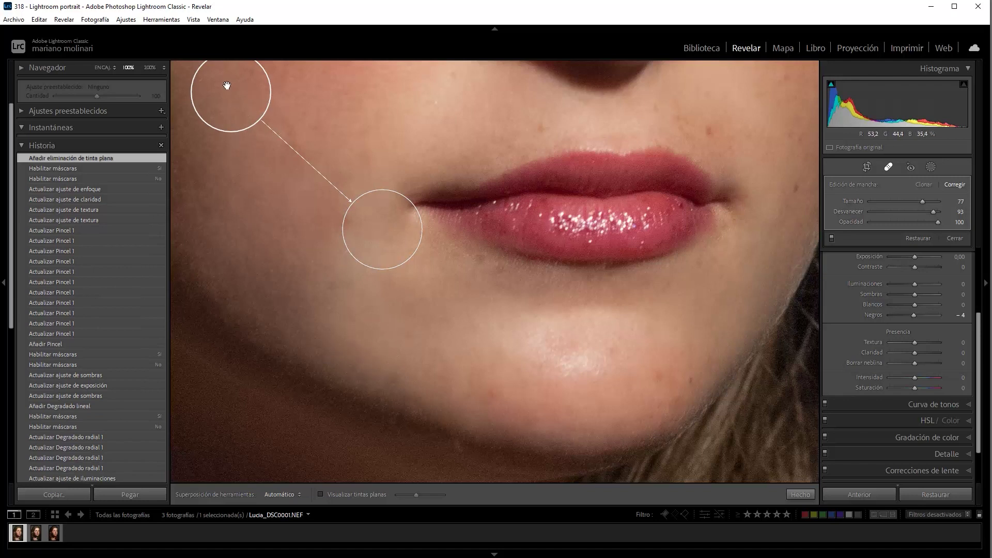
left_click_drag(228, 85, 491, 334)
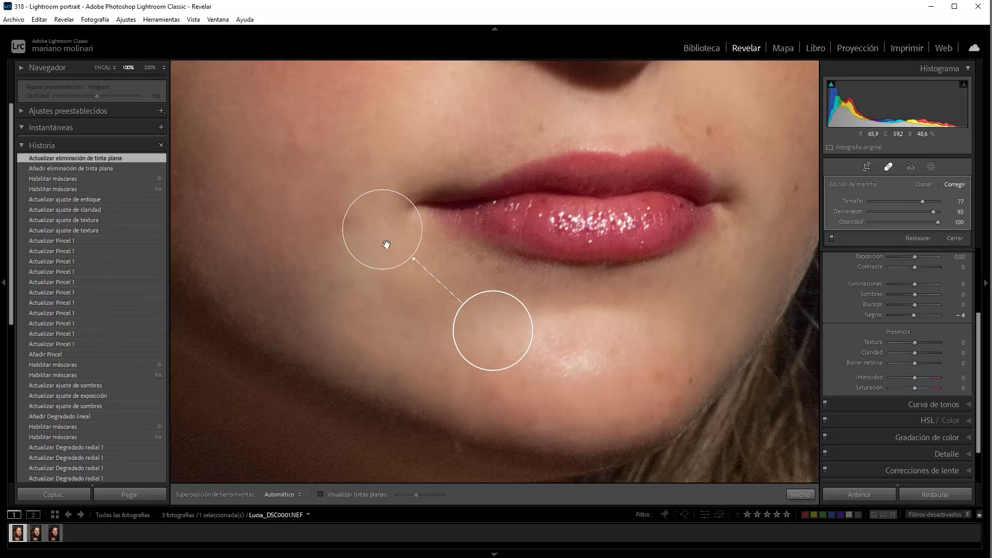
mouse_move(513, 365)
left_mouse_down()
mouse_move(494, 348)
mouse_move(509, 365)
left_mouse_up()
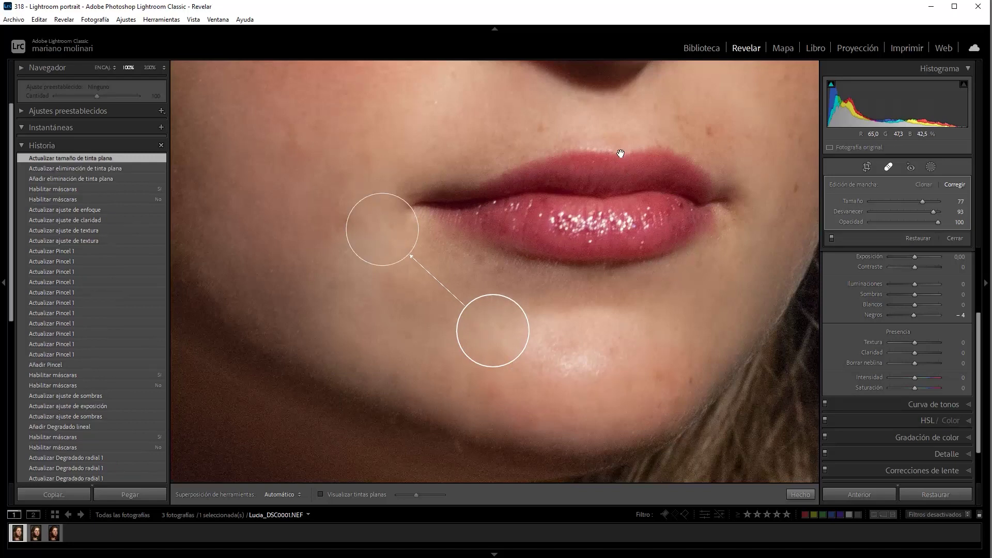
left_click_drag(620, 155, 508, 438)
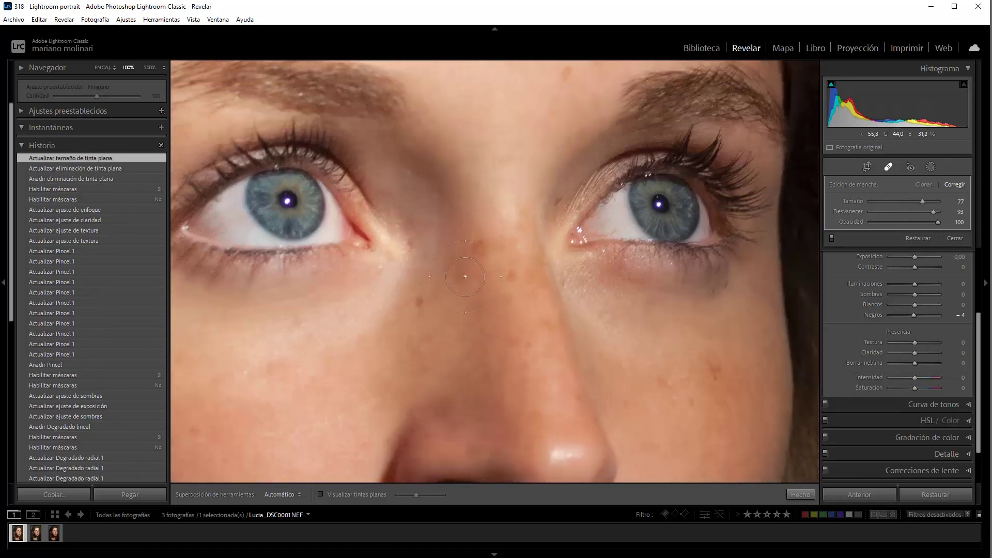
Heal spots on the nose bridge, beside the nose and on the forehead
left_click(479, 252)
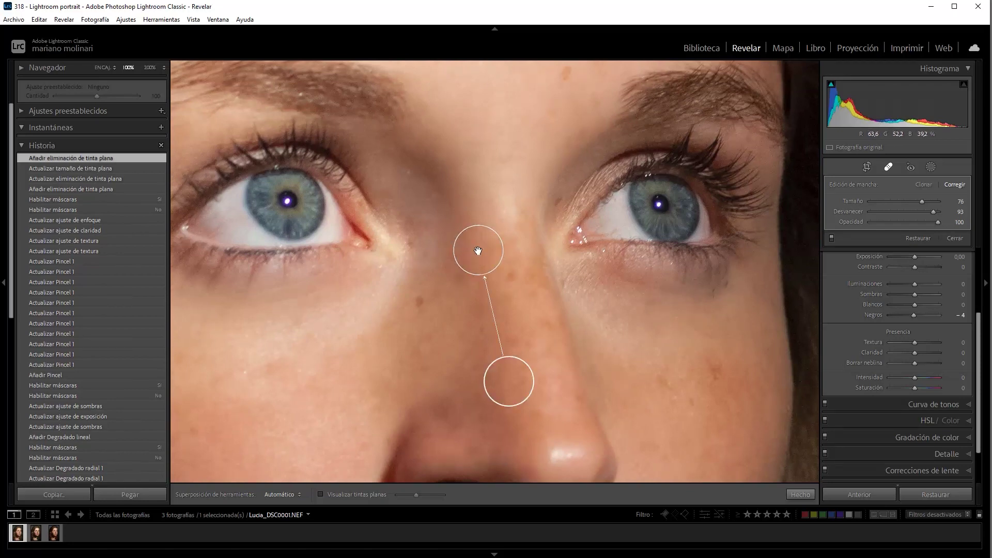
left_click(419, 305)
left_click_drag(613, 285, 512, 509)
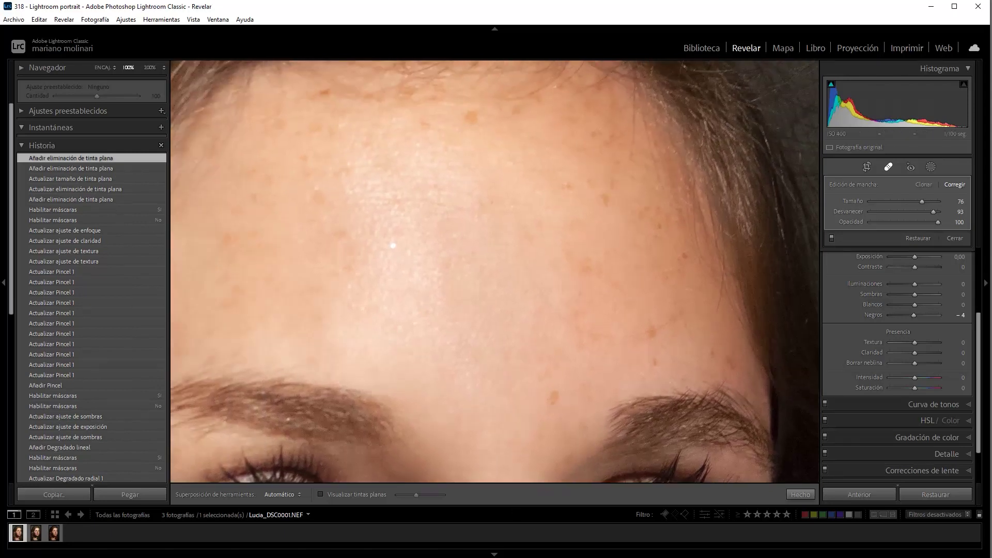
left_click(552, 393)
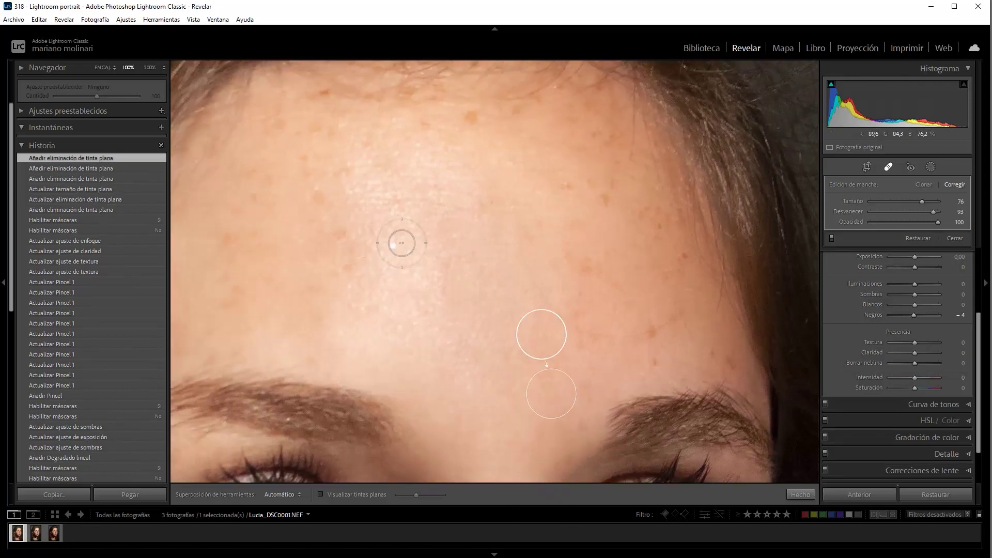
left_click(395, 248)
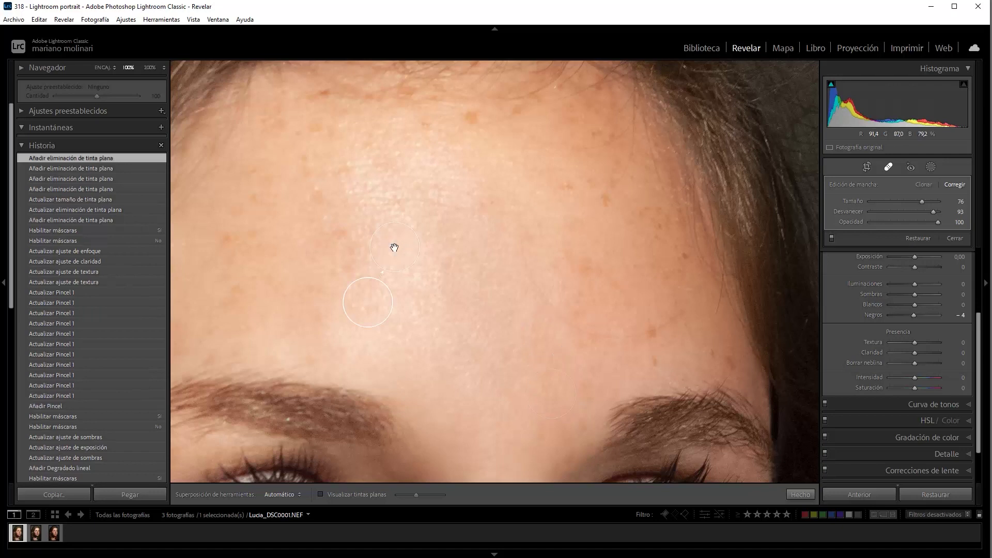
Heal spots near the hairline and above the eyebrow, then zoom back to Fit
left_click_drag(516, 281, 483, 421)
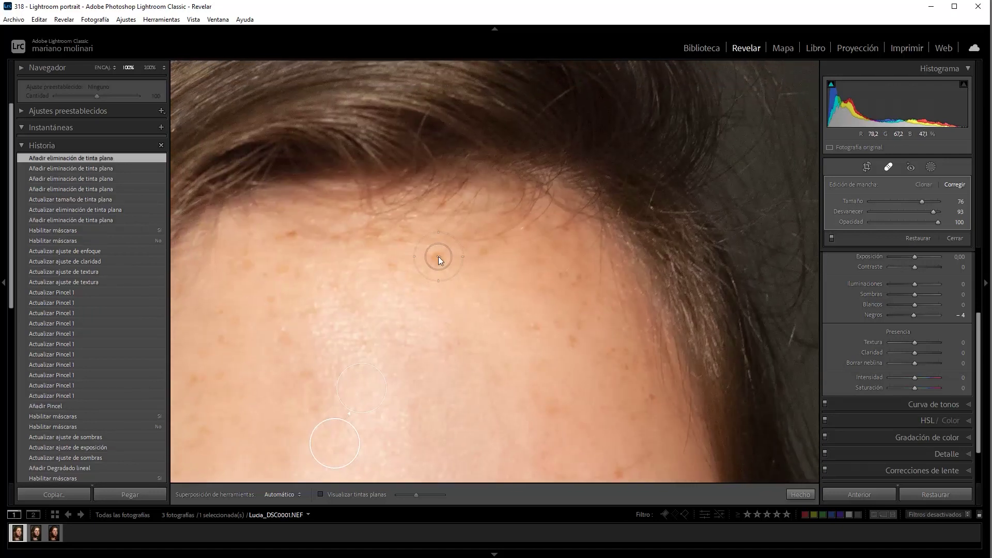
left_click(439, 256)
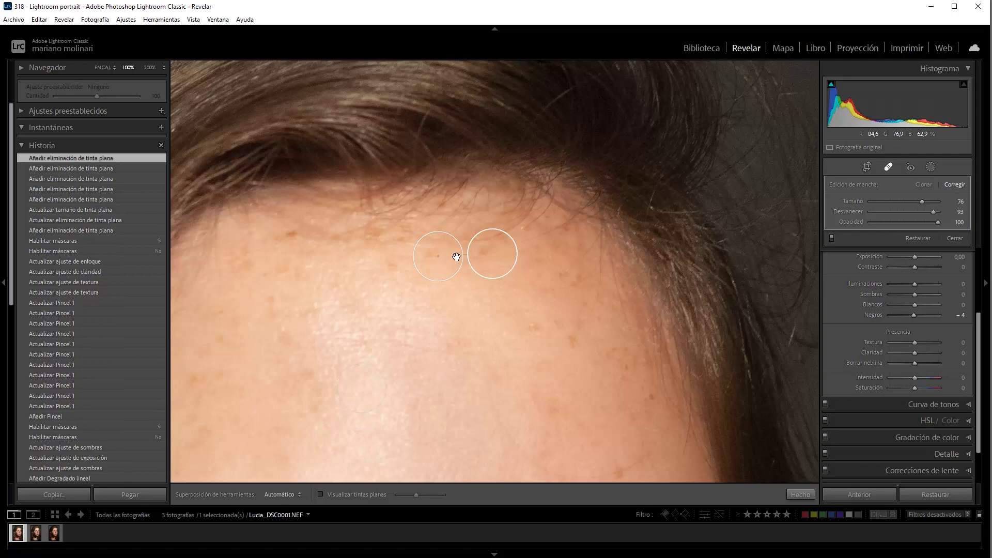
left_click(391, 265)
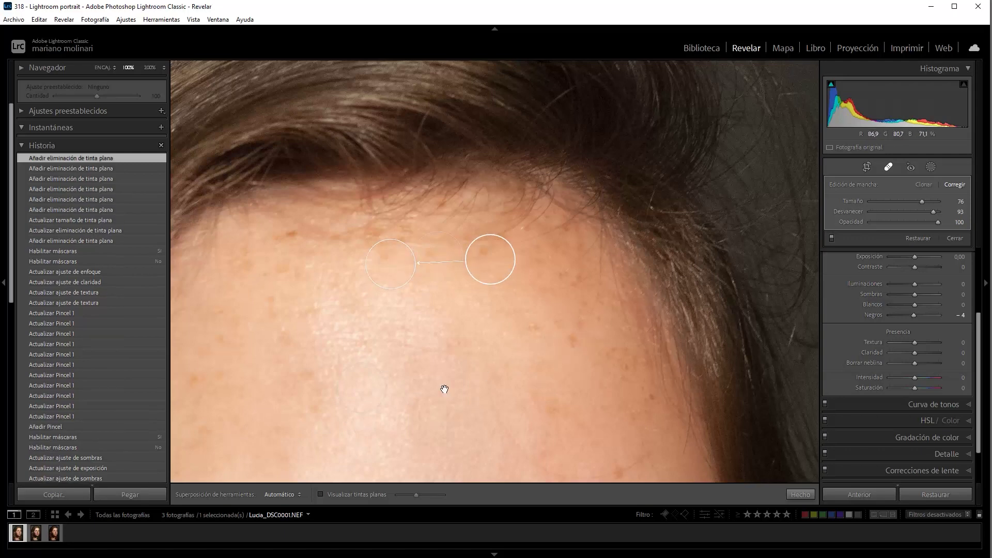
mouse_move(444, 390)
left_mouse_down()
mouse_move(527, 189)
mouse_move(476, 215)
mouse_move(625, 274)
mouse_move(362, 260)
mouse_move(239, 206)
left_mouse_up()
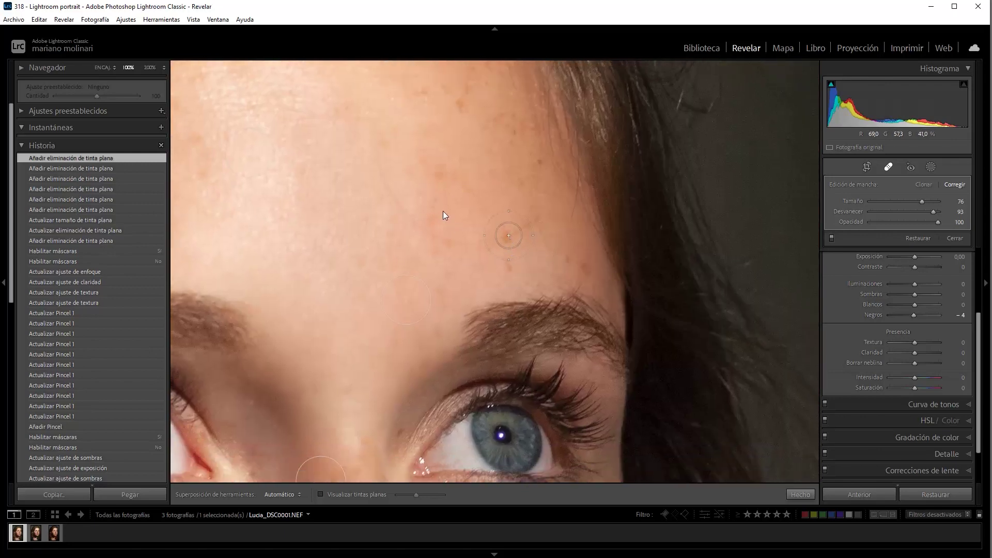
left_click(508, 236)
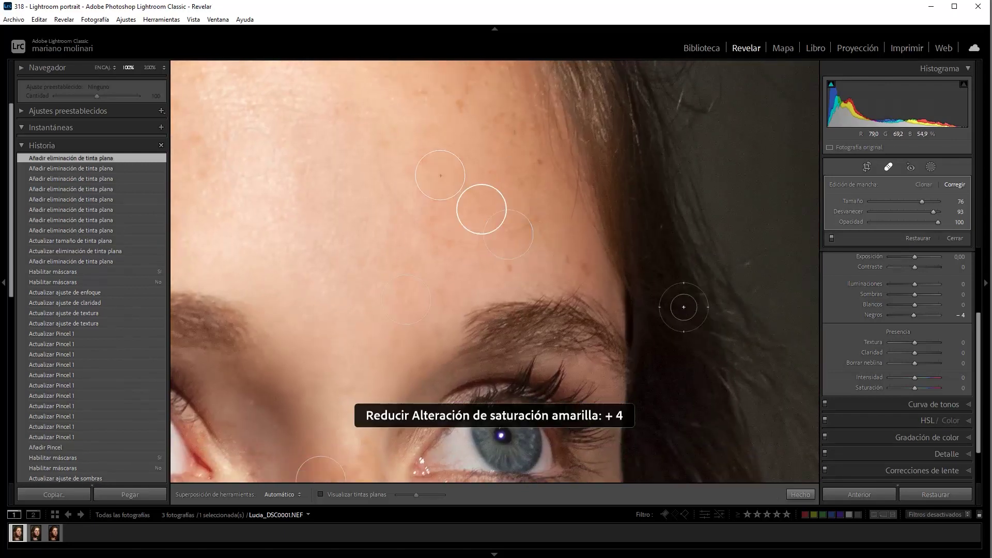
left_click(566, 258)
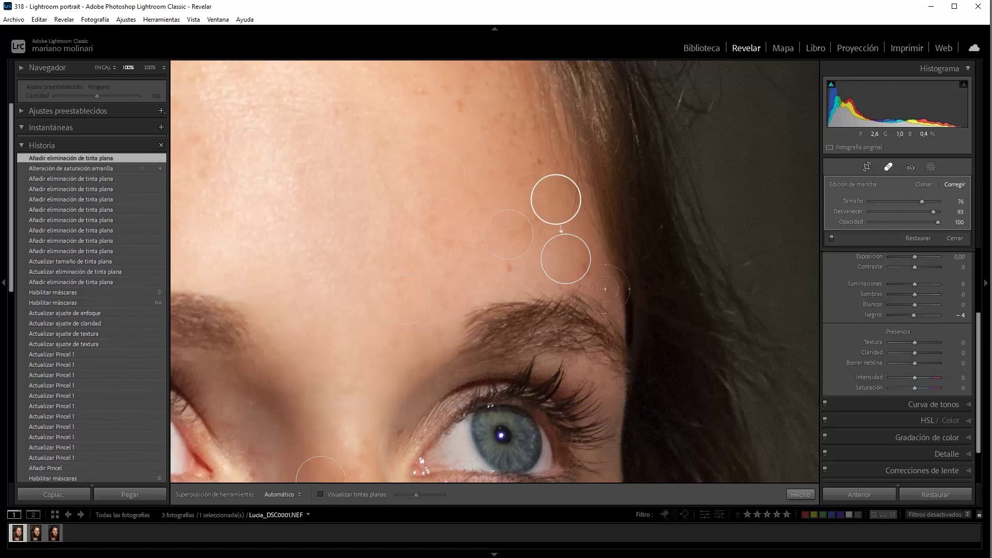
key("z")
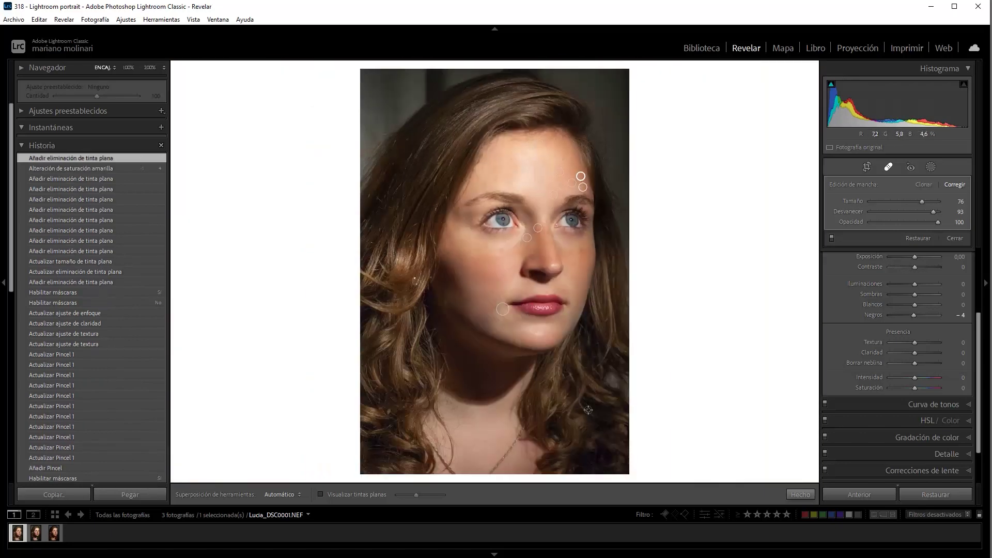
Resume Spot Removal at 100% and heal a freckle on the cheek beside the nose
left_click(800, 495)
key("z")
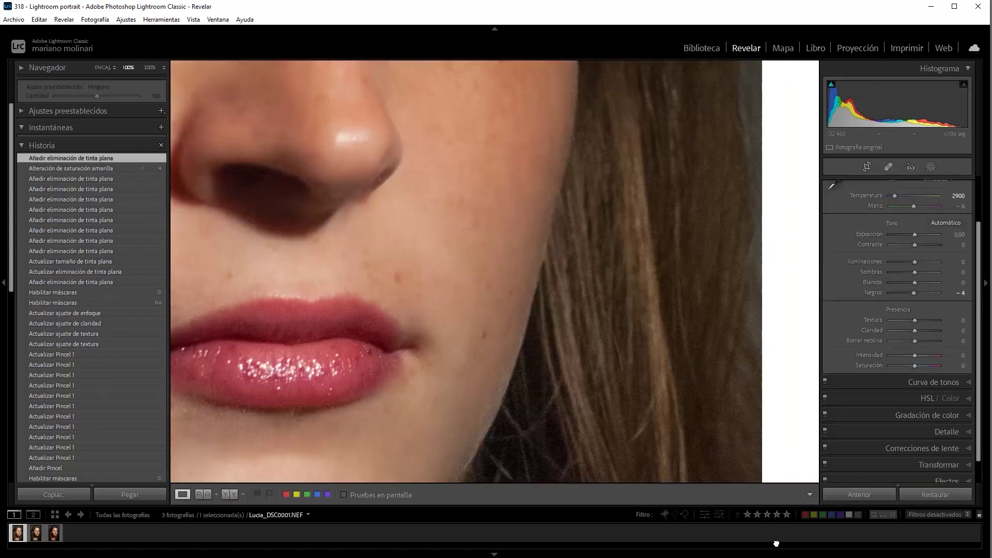
left_click_drag(611, 255, 641, 420)
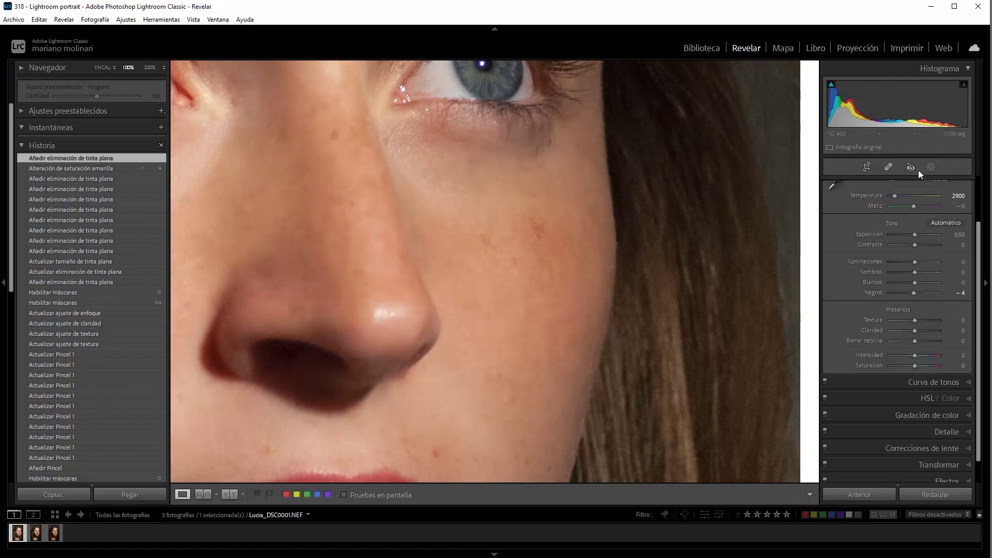
left_click(889, 166)
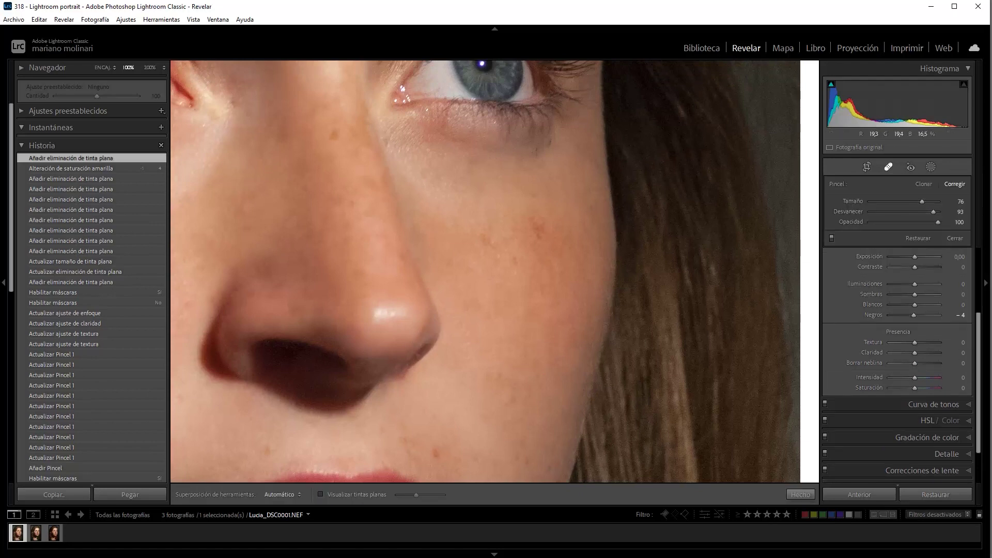
left_click(538, 227)
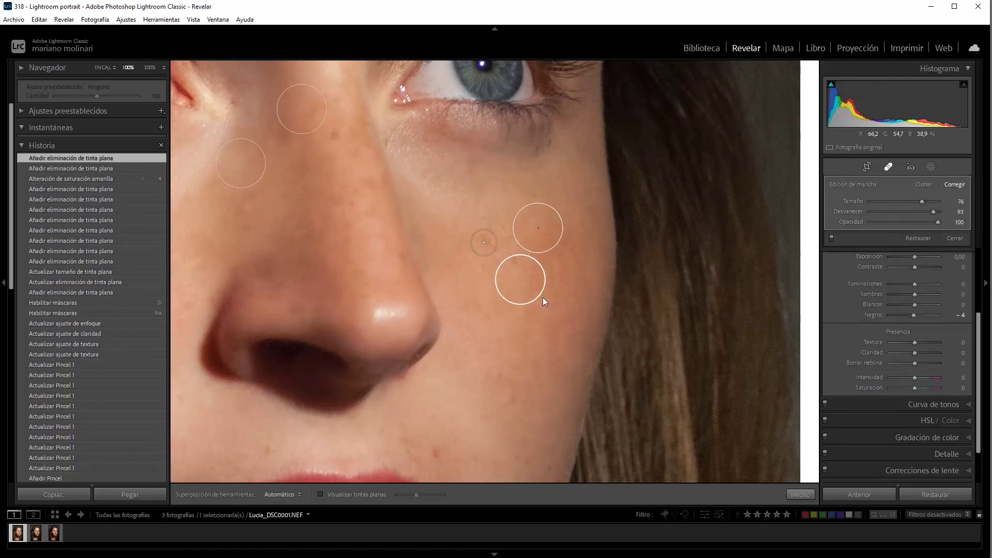
Heal blemishes above the upper lip, beside the mouth corner and below the eye
left_click_drag(532, 434, 514, 246)
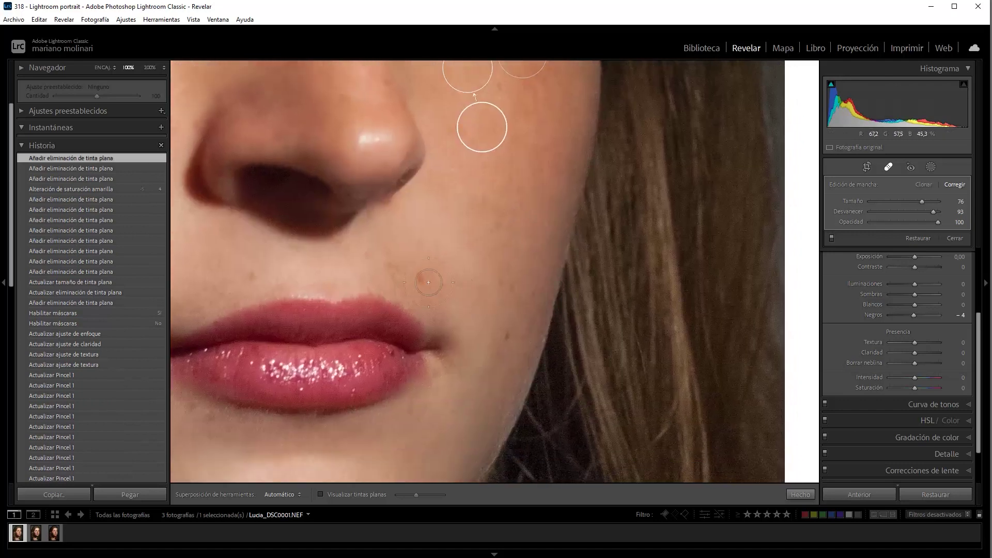
left_click(423, 281)
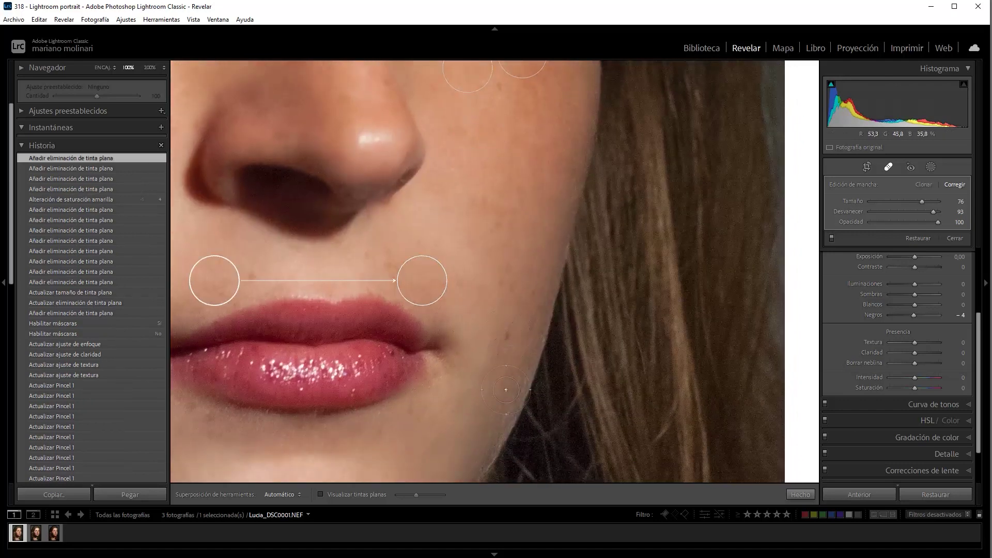
left_click(507, 334)
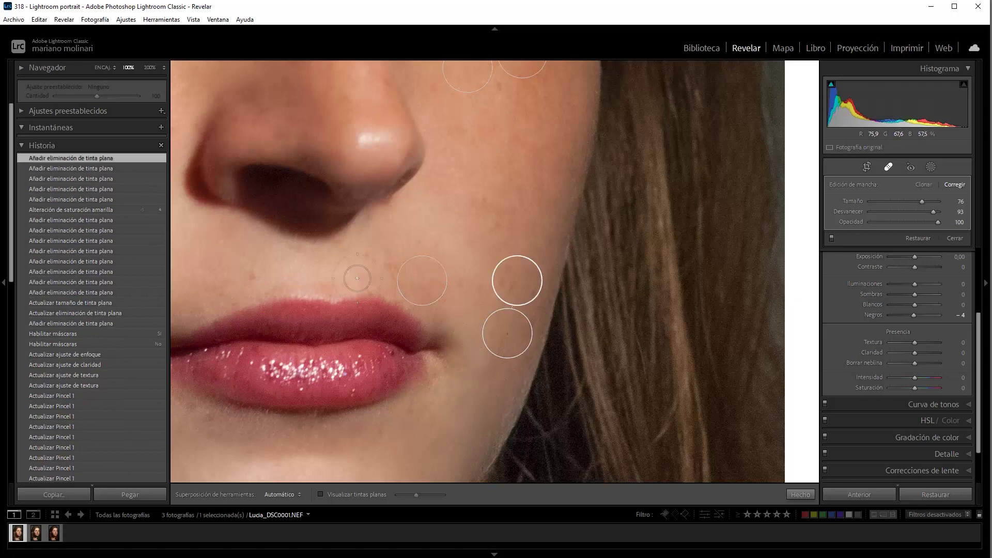
key("z")
key("z")
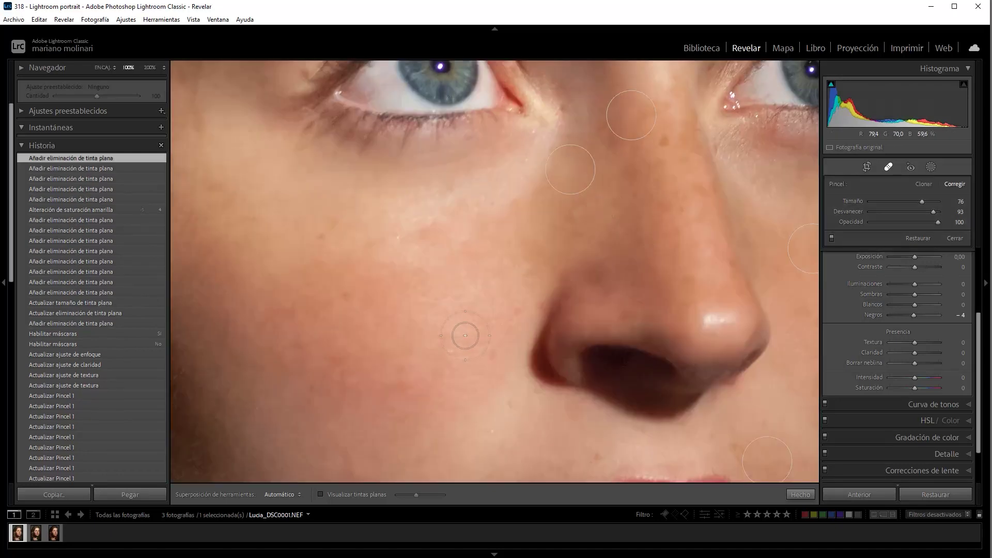
left_click(431, 233)
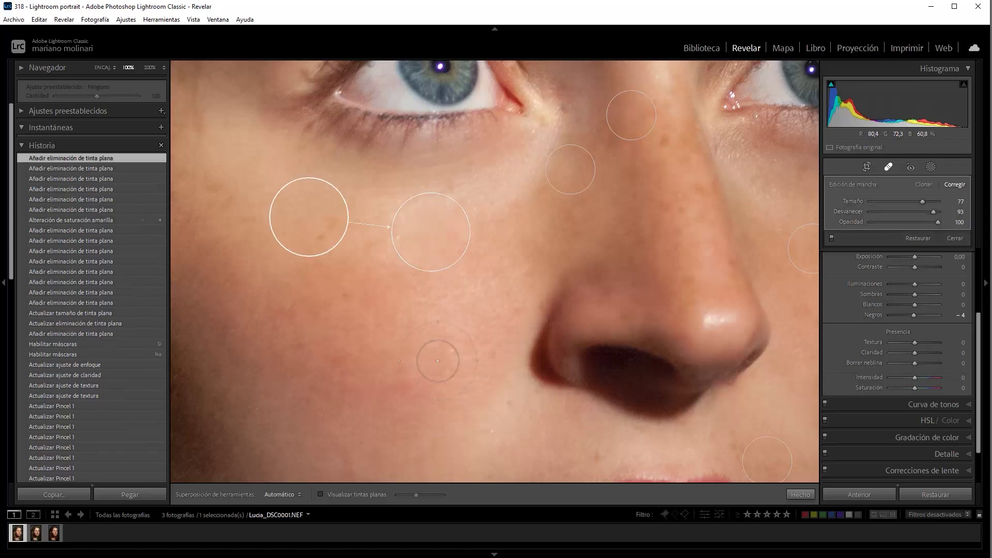
Finish spot healing and create Máscara 4 with Select Subject covering the woman
key("z")
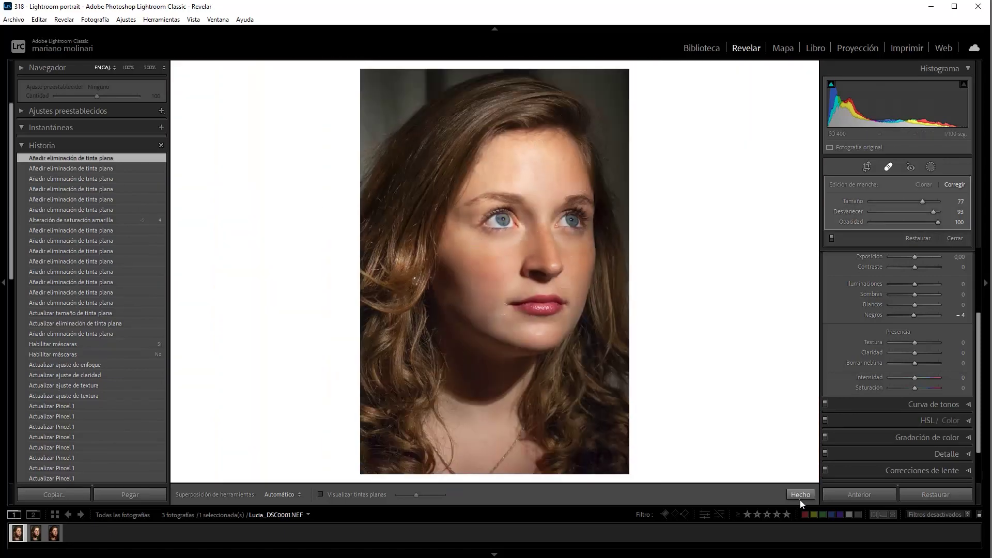
left_click(801, 494)
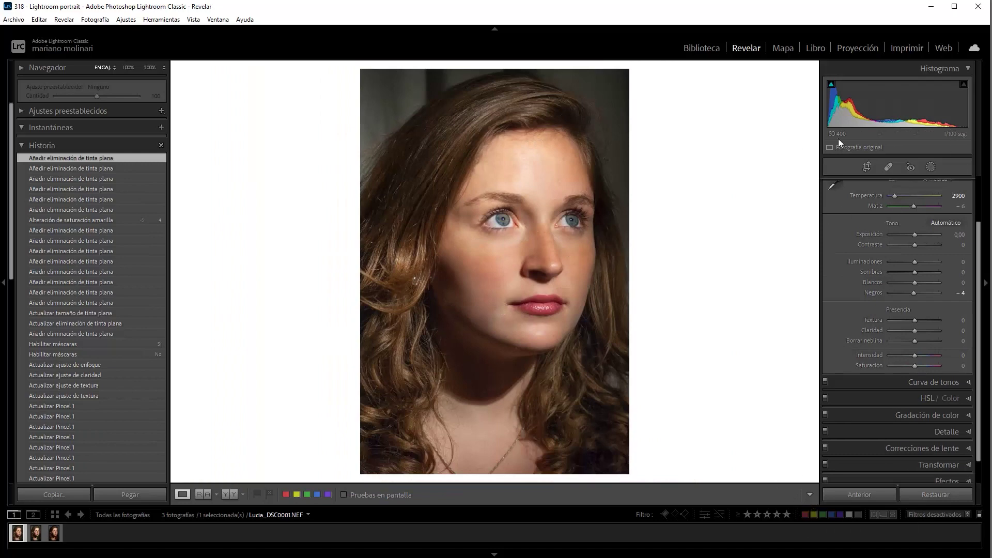
left_click(934, 164)
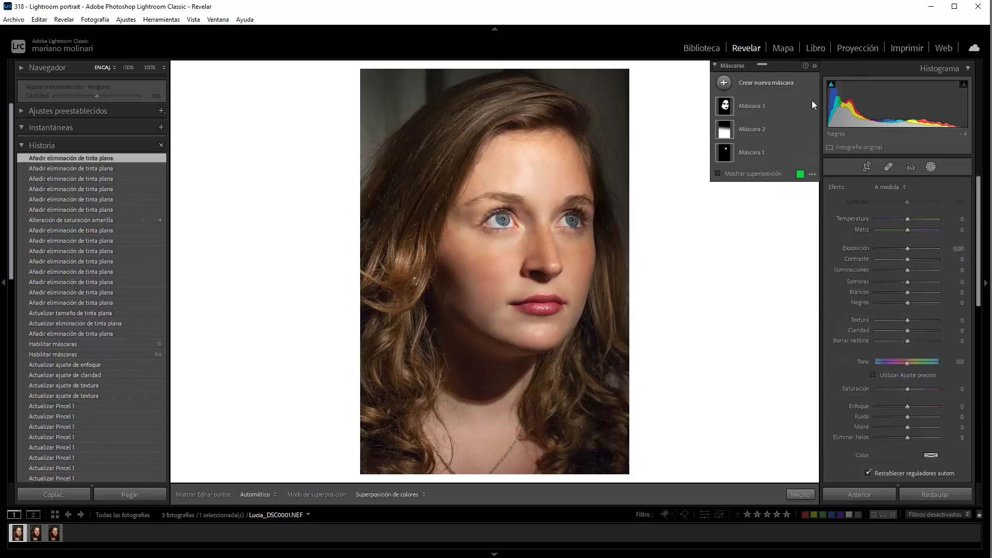
left_click(782, 88)
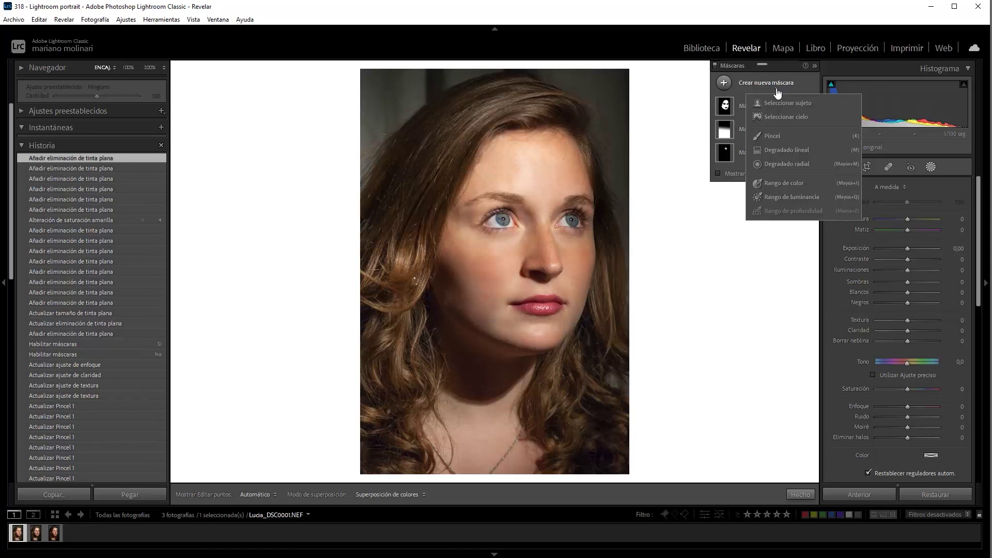
left_click(781, 104)
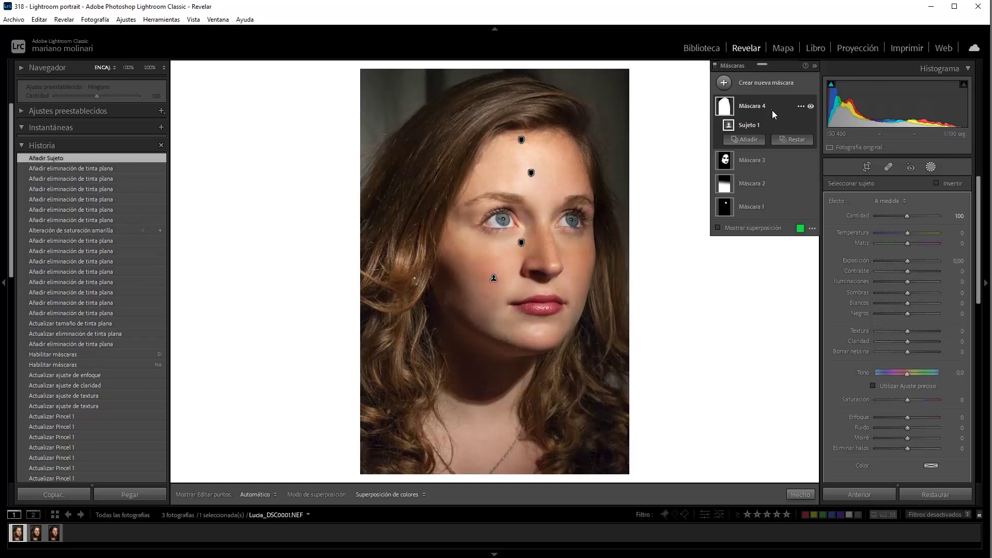
left_click(772, 110)
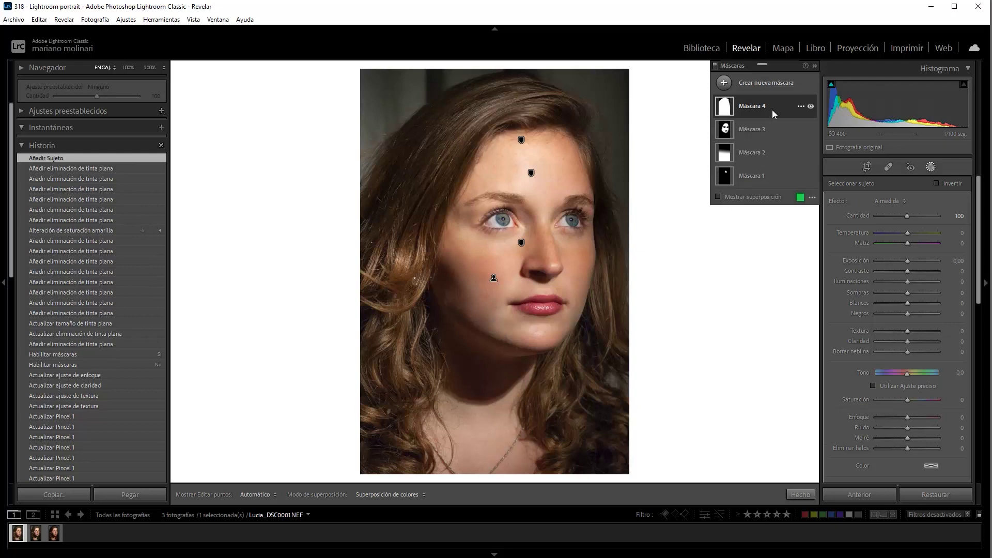
Show Máscara 4's overlay and inspect its edges around the hair at 100%
left_click(718, 197)
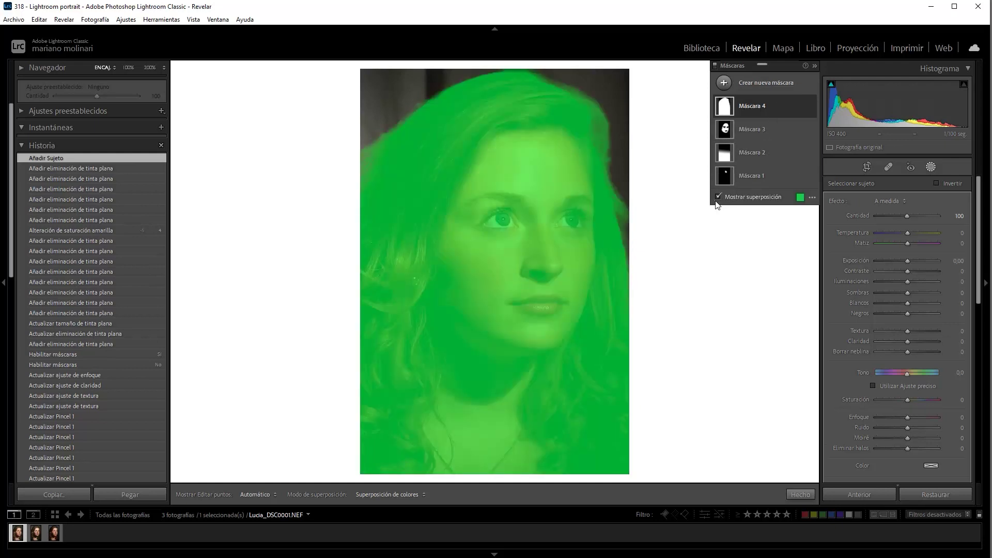
left_click(419, 133)
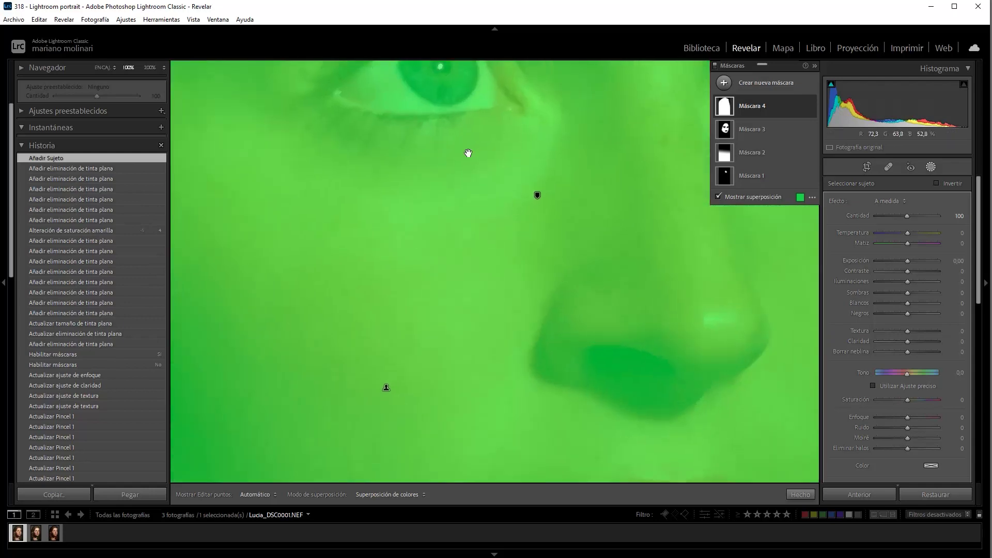
left_click_drag(469, 155, 755, 450)
left_click_drag(516, 168, 726, 549)
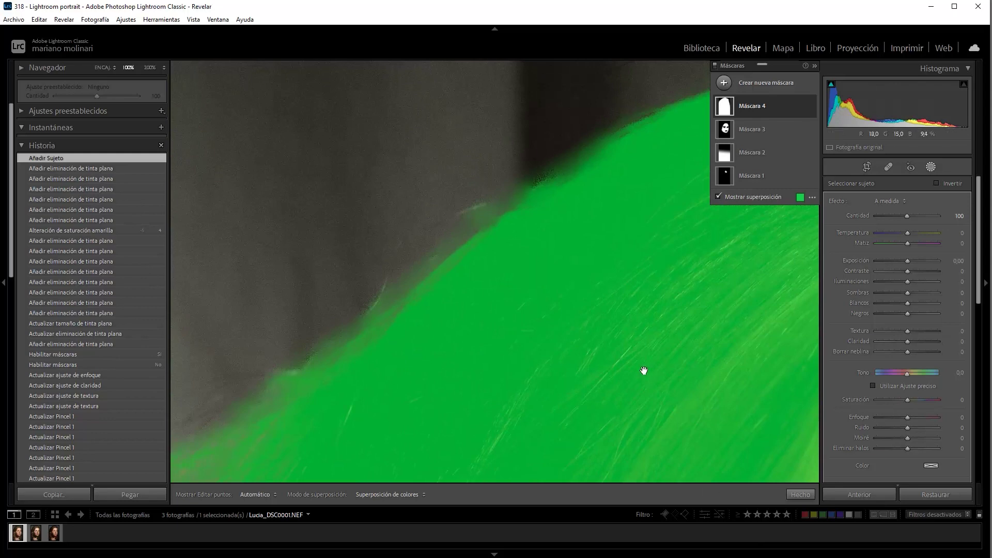
mouse_move(645, 370)
left_mouse_down()
mouse_move(450, 284)
mouse_move(133, 395)
left_mouse_up()
mouse_move(649, 417)
left_mouse_down()
mouse_move(277, 326)
mouse_move(391, 159)
mouse_move(470, 270)
left_mouse_up()
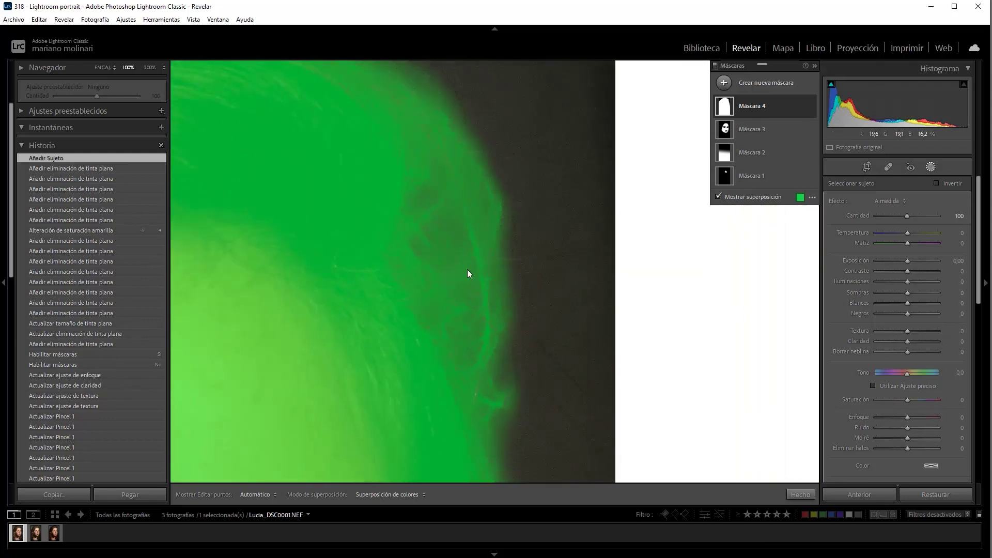
left_click(467, 268)
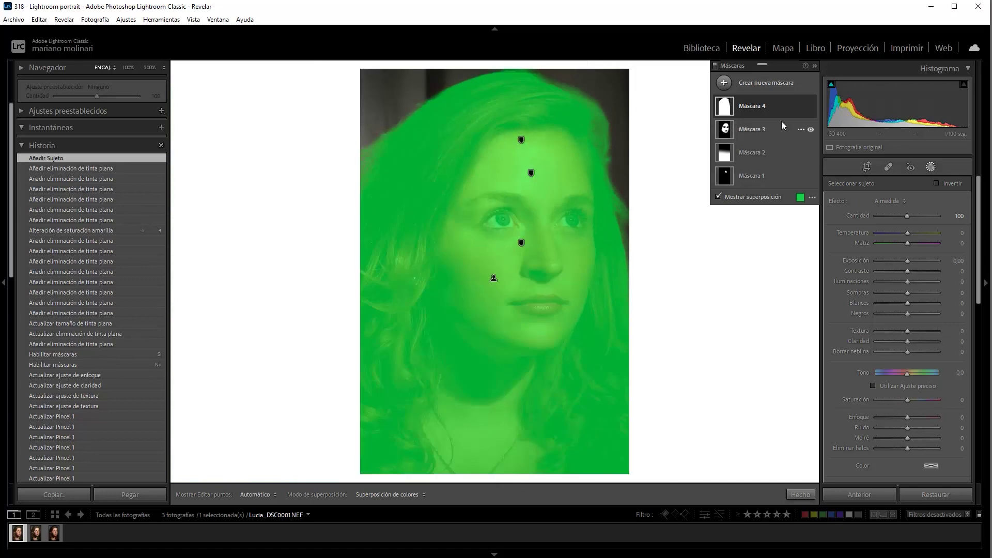
left_click(789, 110)
left_click(800, 108)
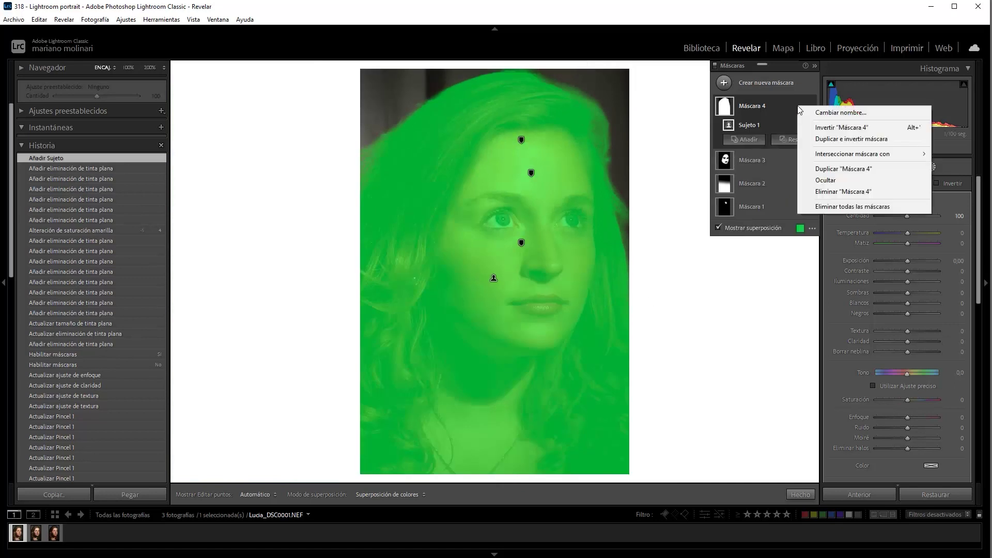
Invert Máscara 4 onto the background, try Exposure and Hue changes, then revert them in History
left_click(834, 128)
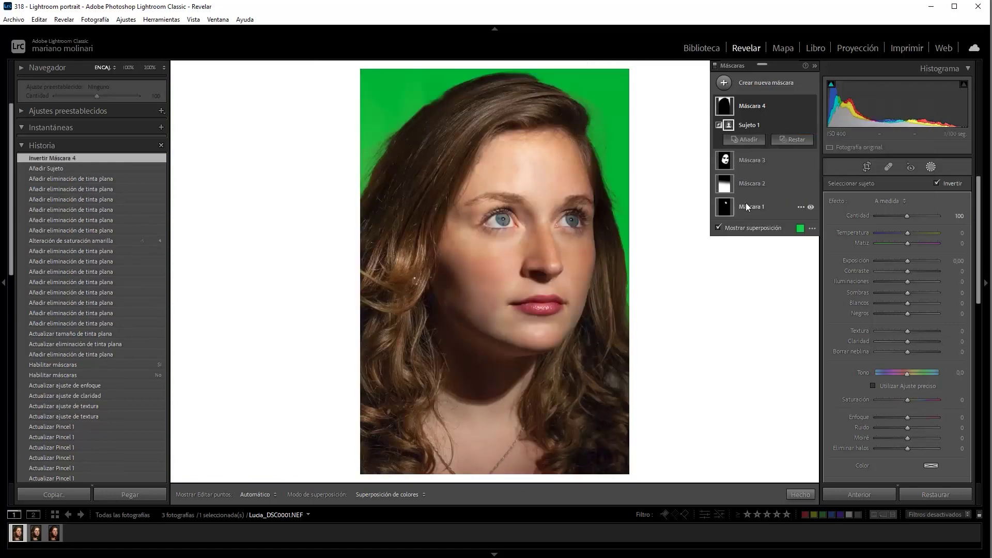
left_click(719, 228)
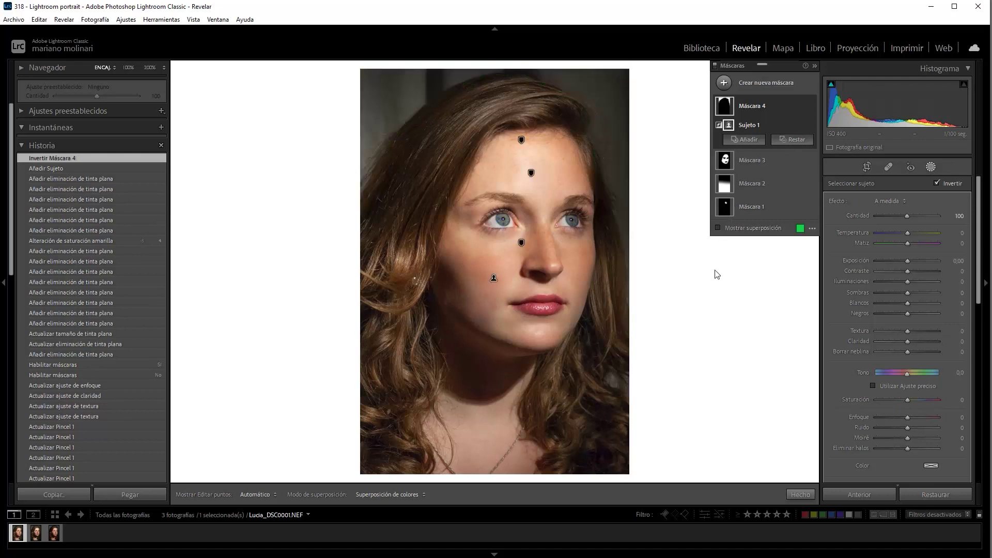
left_click(912, 262)
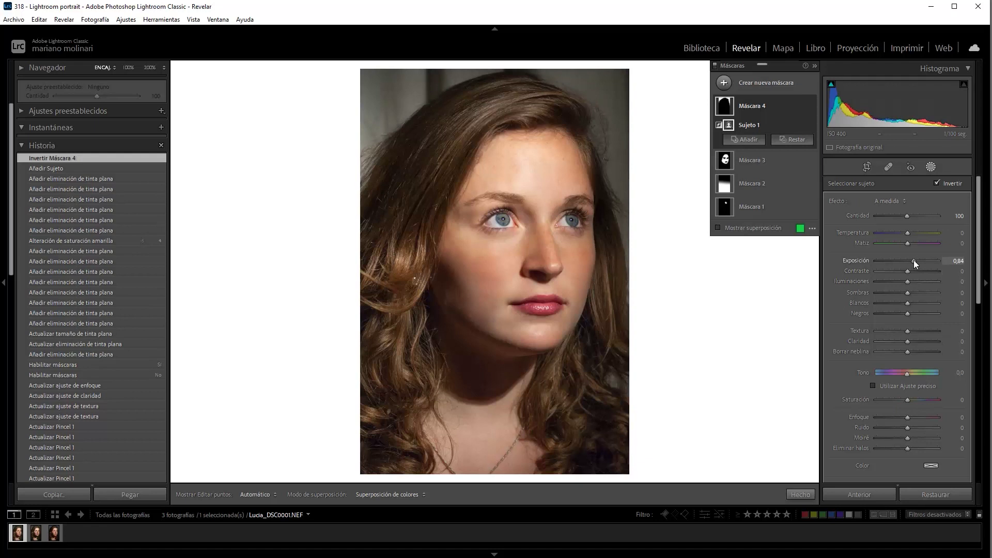
mouse_move(915, 260)
left_mouse_down()
mouse_move(877, 269)
mouse_move(917, 265)
left_mouse_up()
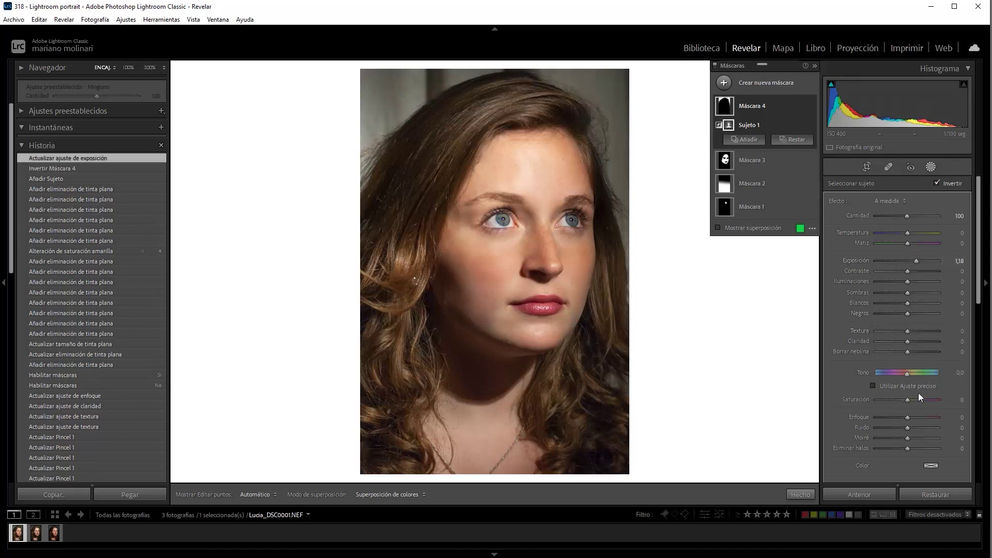
left_click_drag(907, 372, 868, 383)
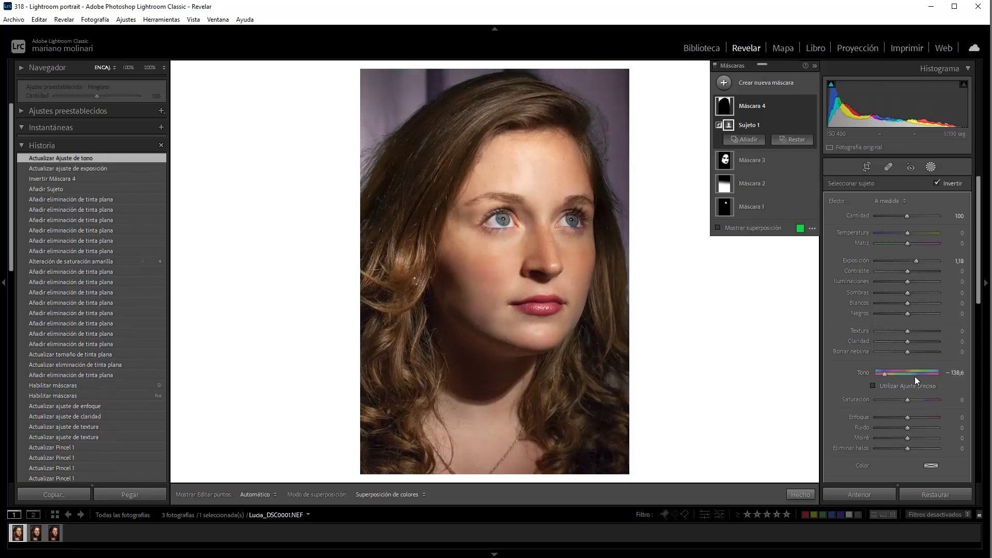
left_click(86, 177)
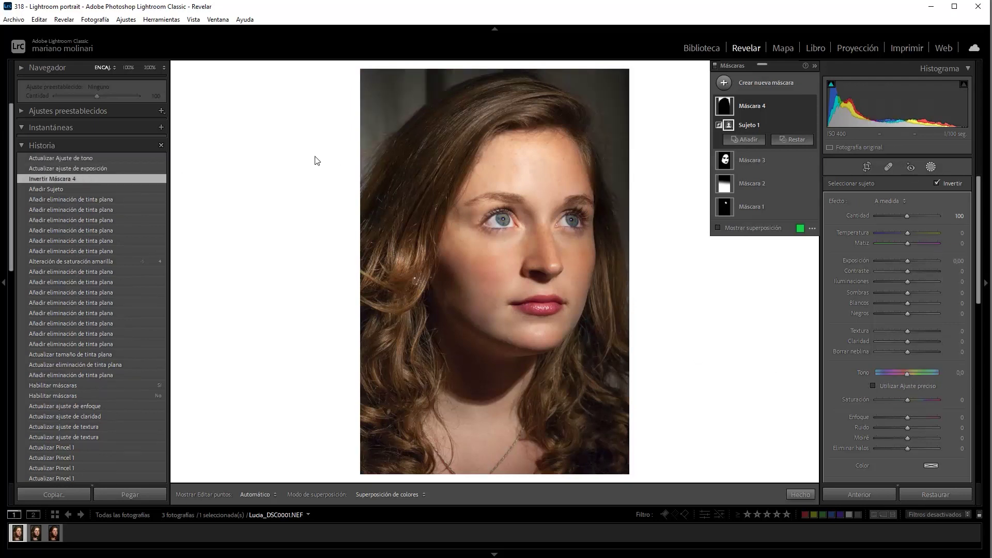
Give the background mask Temperature −58, Exposure 0,50 and Saturation −43
left_click(117, 166)
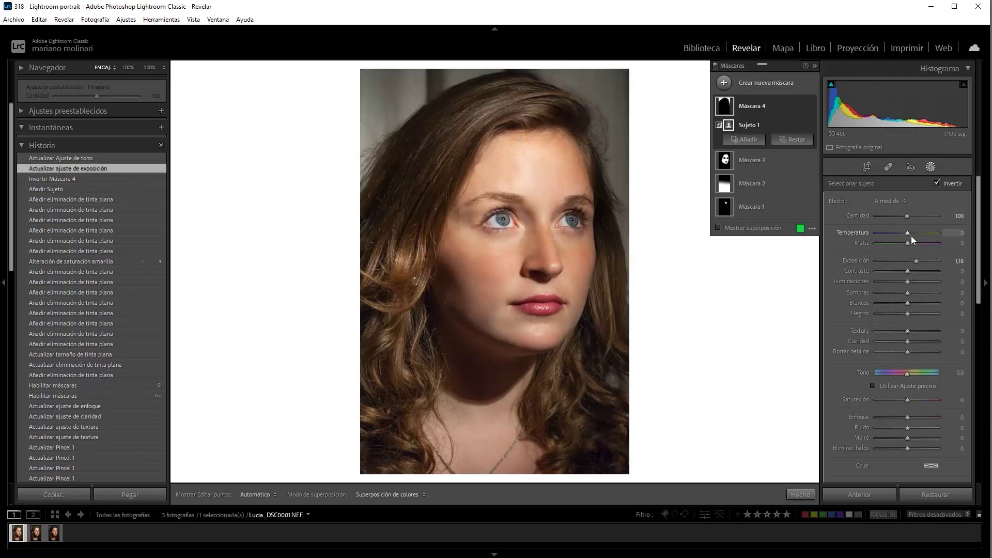
left_click_drag(908, 231, 891, 237)
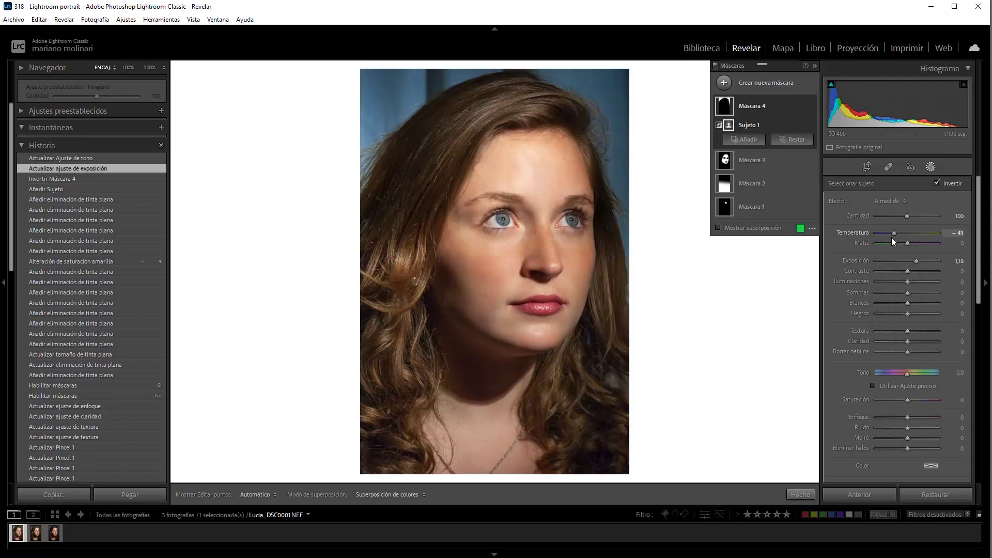
left_click_drag(891, 239, 925, 238)
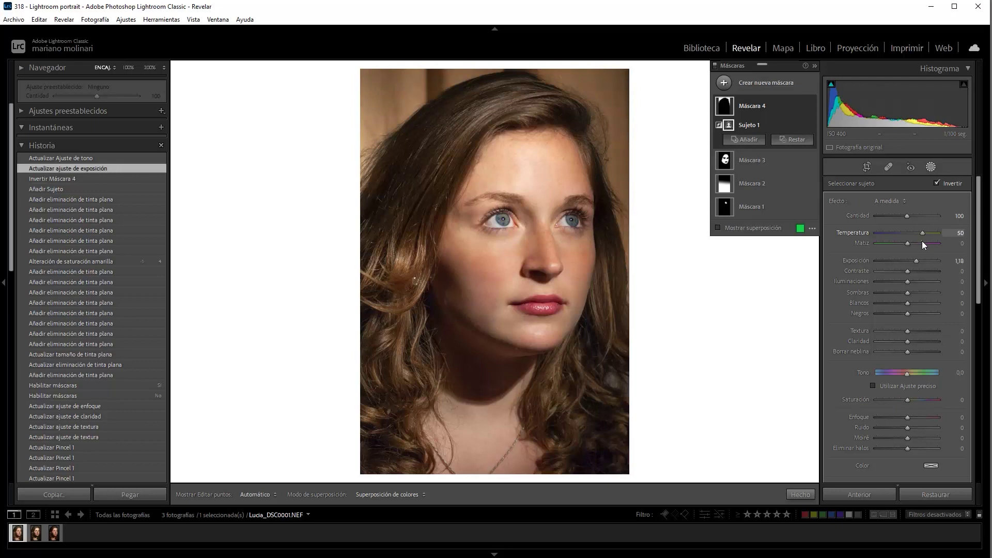
left_click_drag(922, 241, 932, 247)
left_click_drag(929, 242, 937, 244)
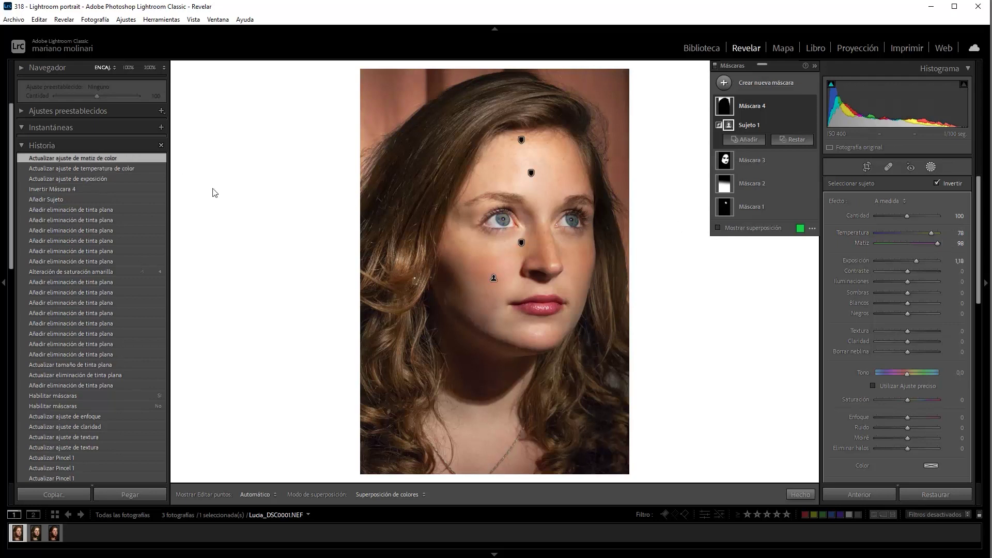
left_click(114, 169)
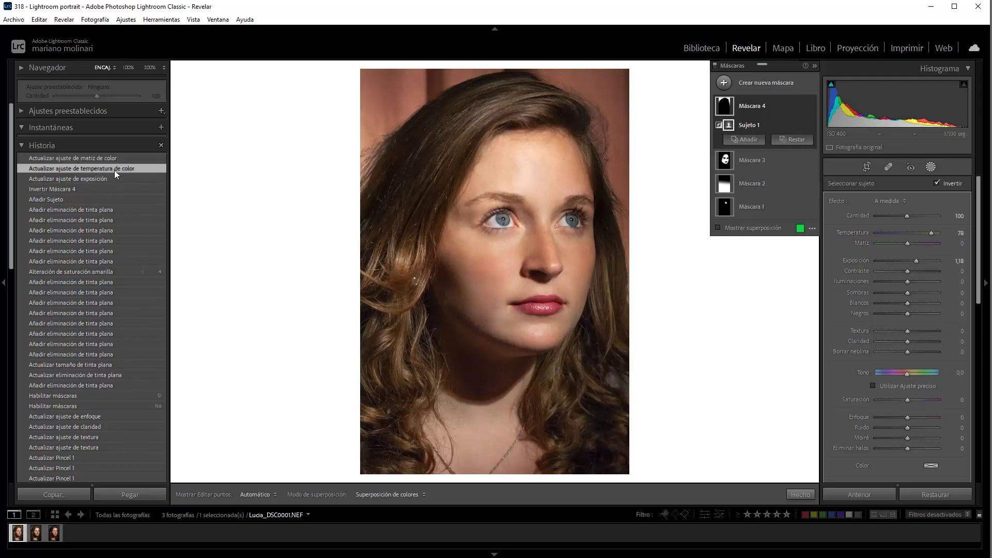
left_click_drag(907, 236, 889, 238)
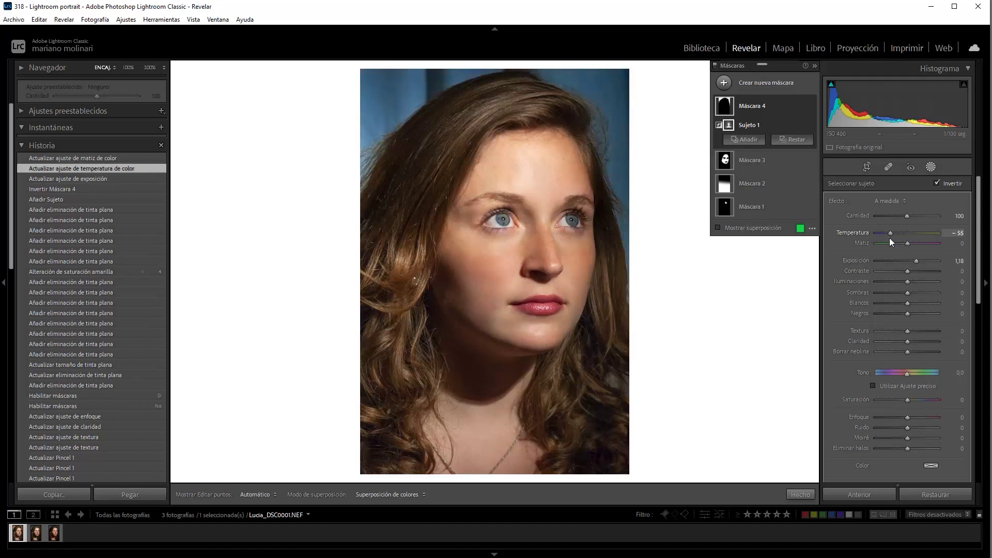
left_click(910, 260)
left_click_drag(910, 260, 911, 261)
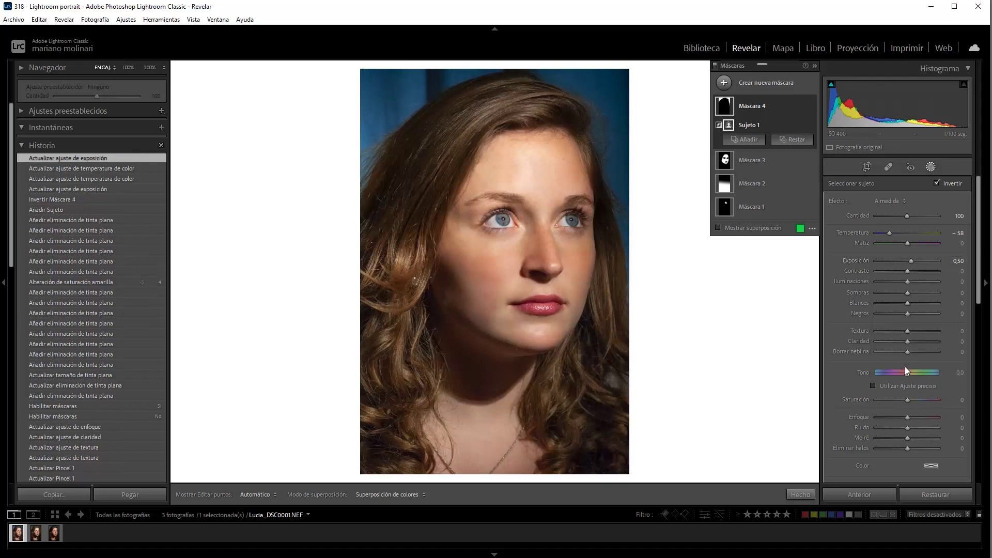
left_click_drag(907, 399, 895, 401)
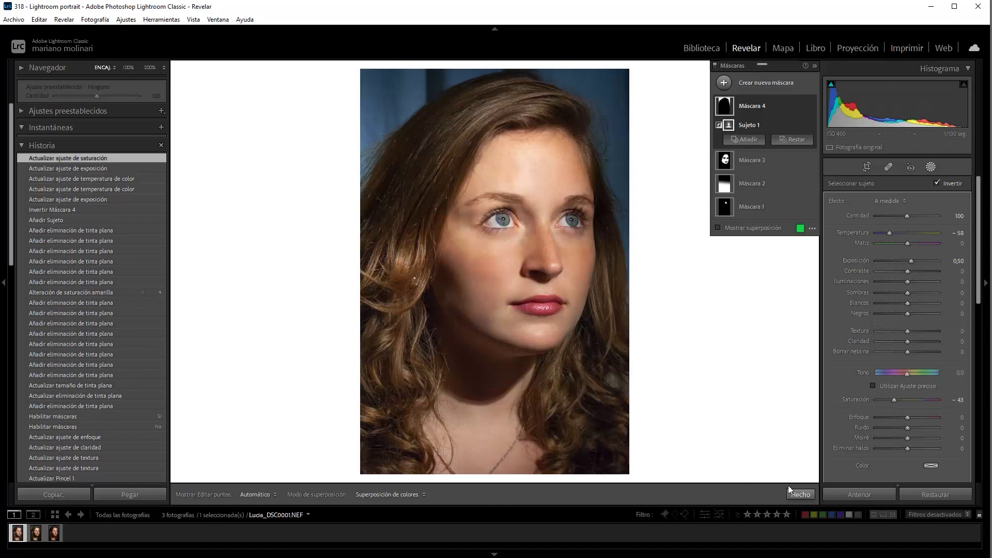
Exit masking, preview an earlier History state, then return to the latest state
left_click(800, 494)
scroll(120, 227, "down", 10)
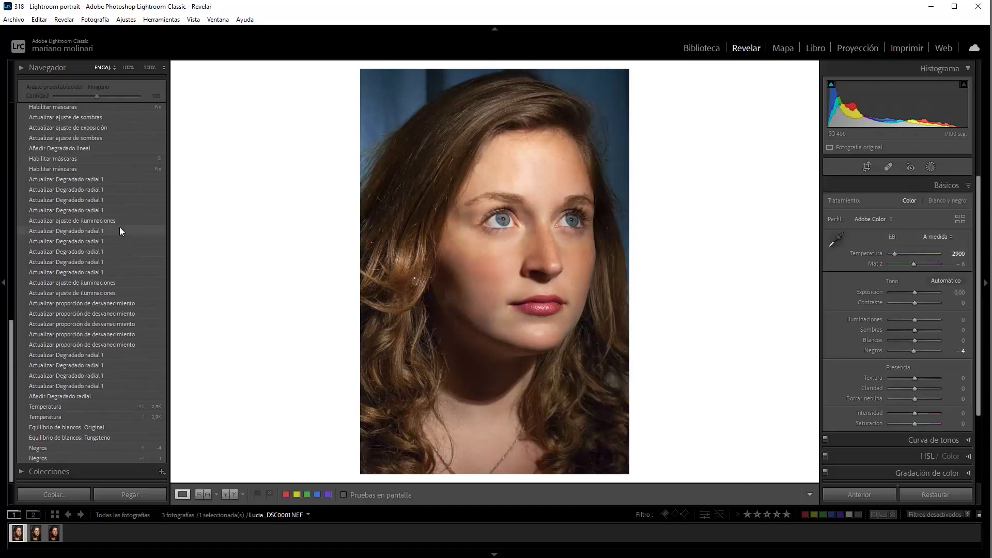
left_click(131, 458)
scroll(124, 421, "up", 5)
scroll(111, 377, "up", 5)
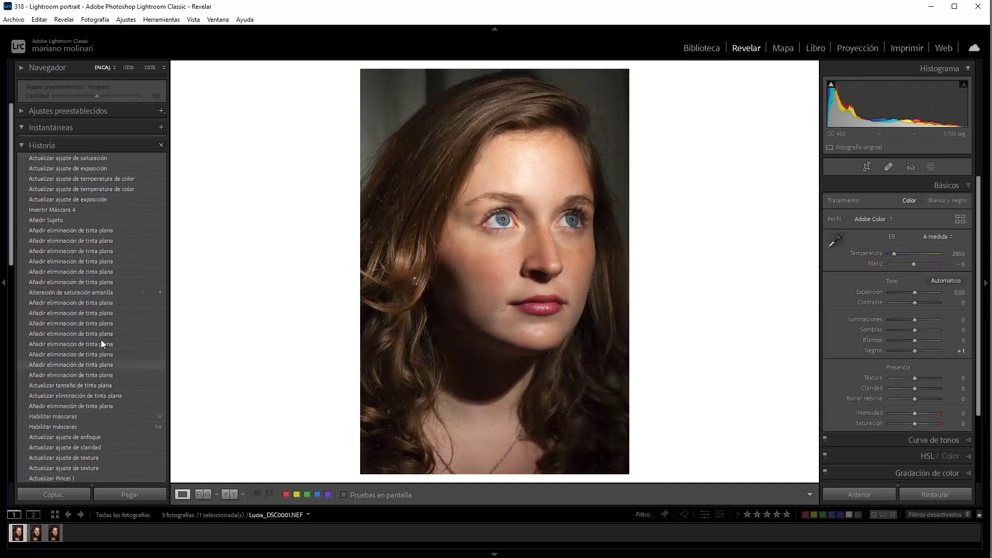
left_click(86, 158)
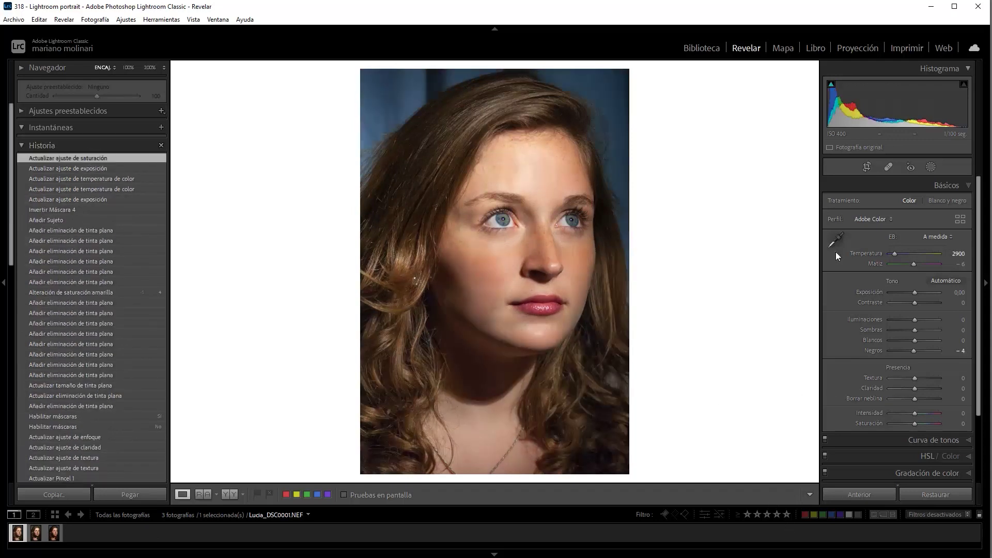
left_click(931, 167)
left_click(802, 495)
At 200% zoom, add a radial gradient mask on one pupil with Saturation −100
left_click(504, 221)
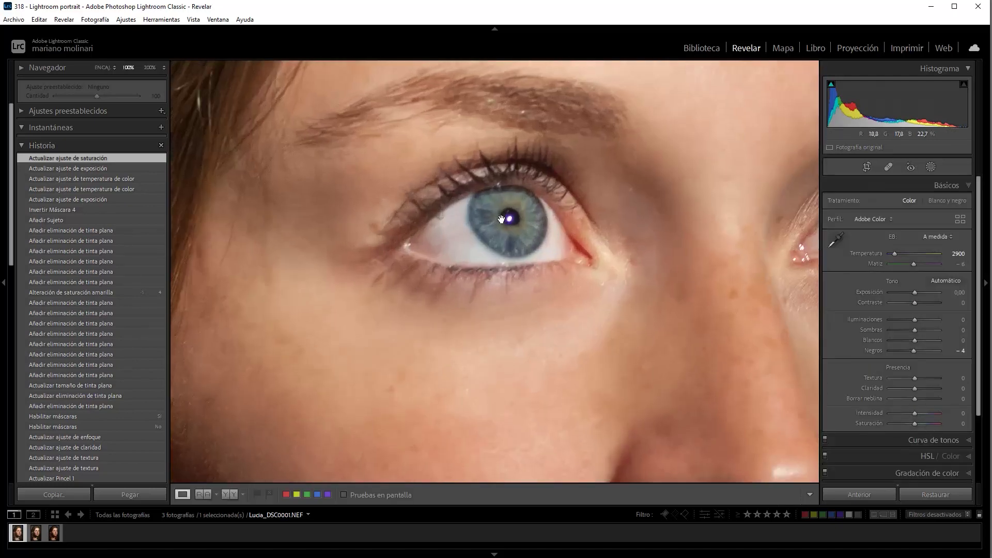
left_click(150, 67)
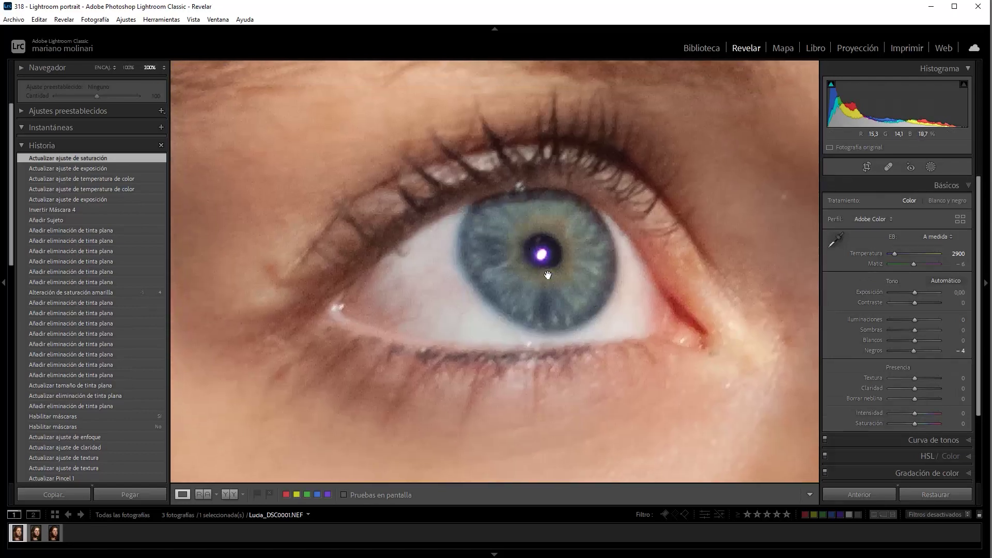
left_click(931, 167)
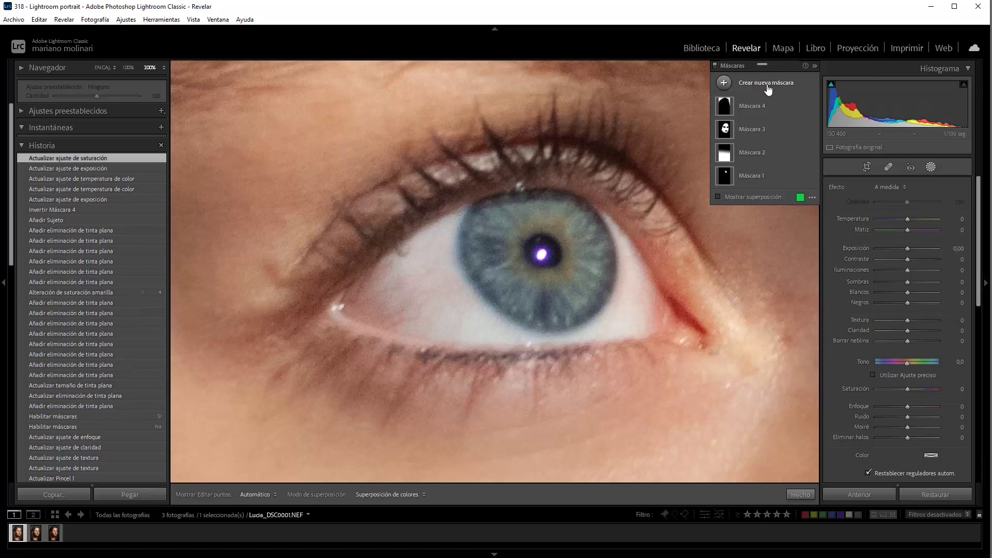
left_click(768, 87)
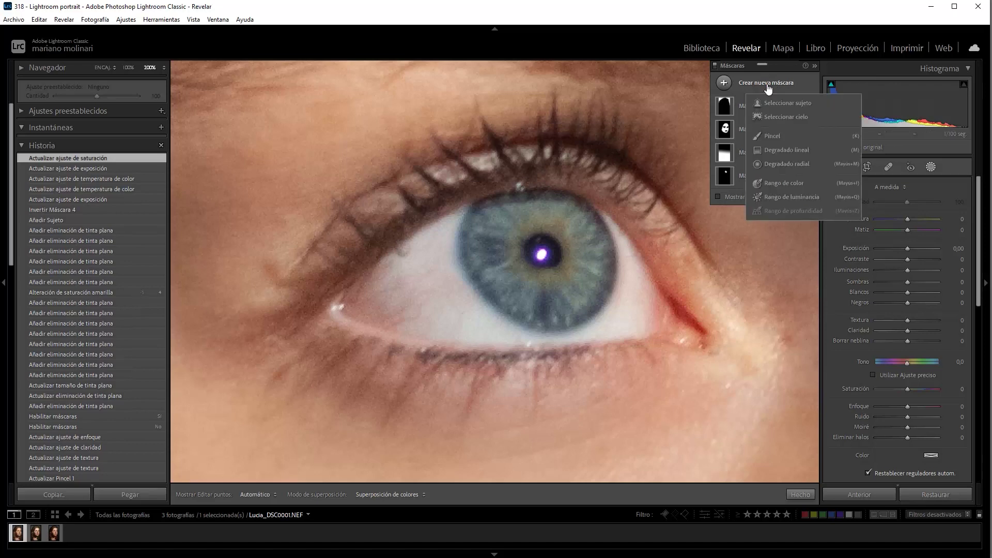
left_click(770, 163)
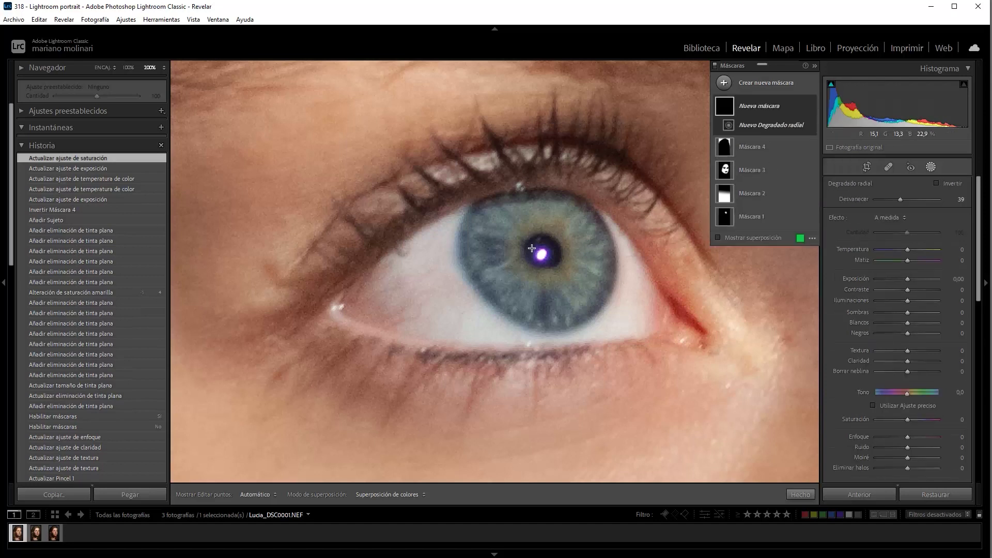
left_click_drag(531, 248, 543, 256)
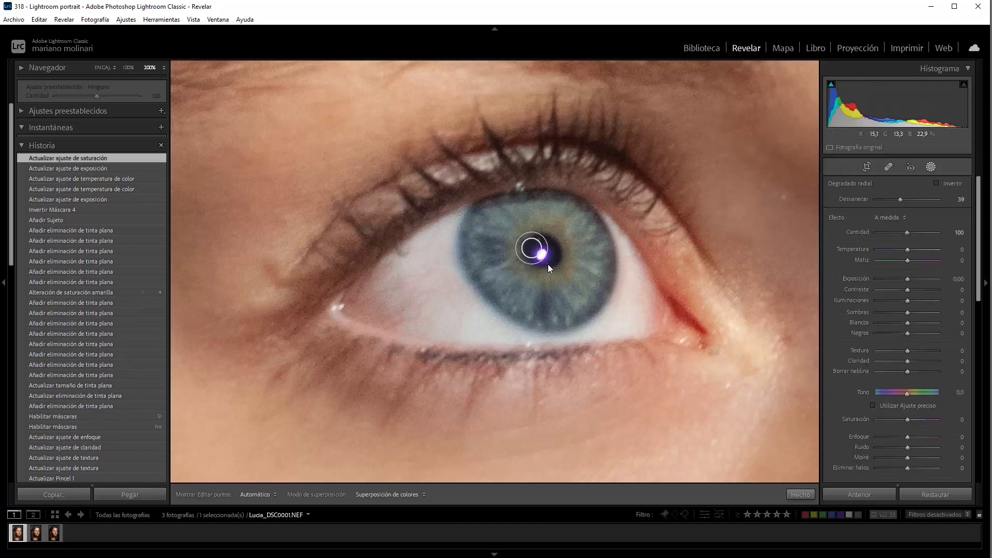
left_click_drag(532, 249, 545, 258)
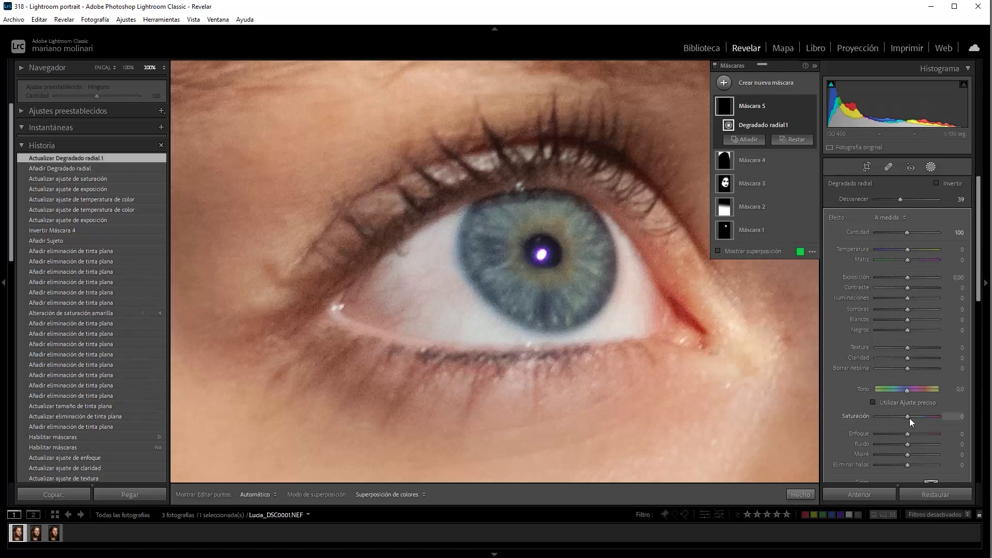
left_click_drag(910, 418, 829, 416)
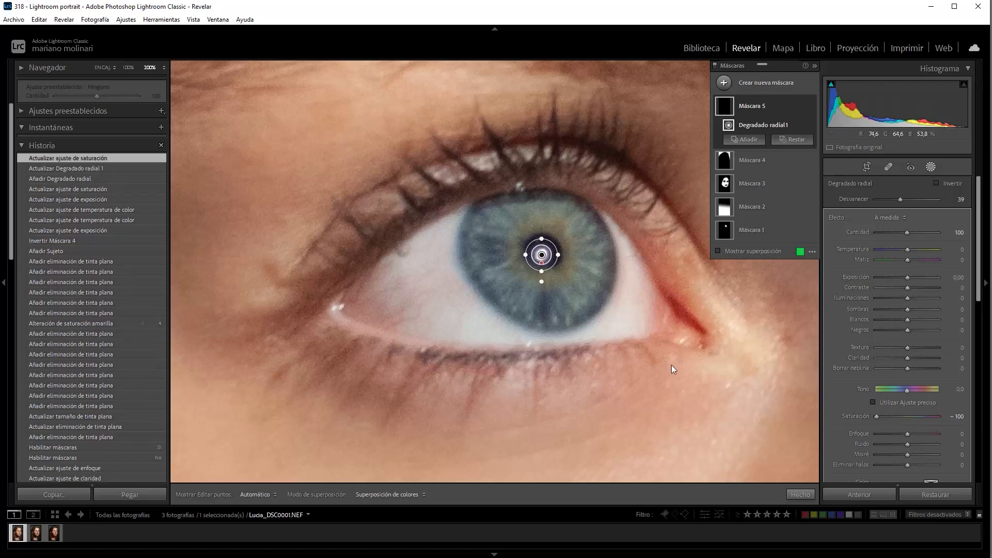
Duplicate the pupil's radial gradient onto the other pupil and close mask editing
right_click(542, 256)
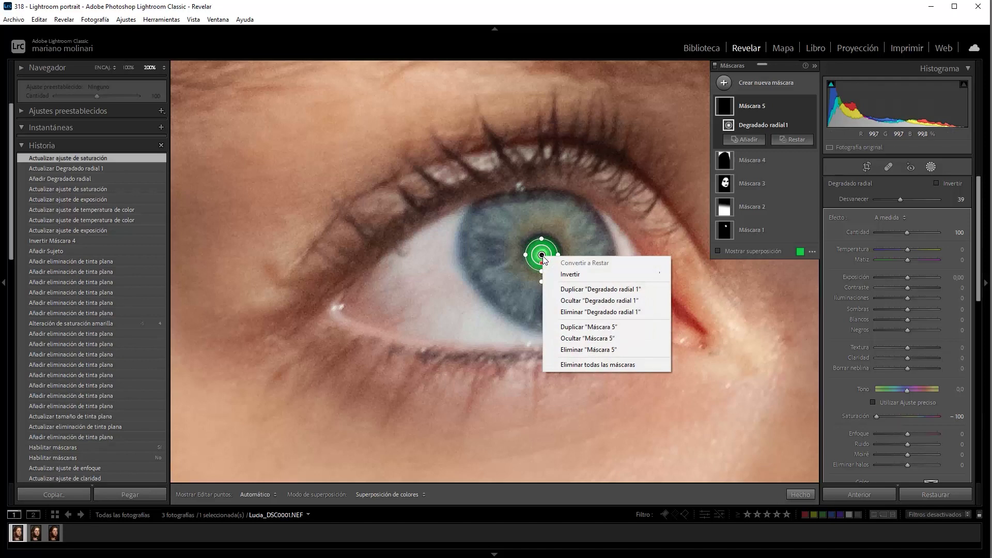
left_click(575, 289)
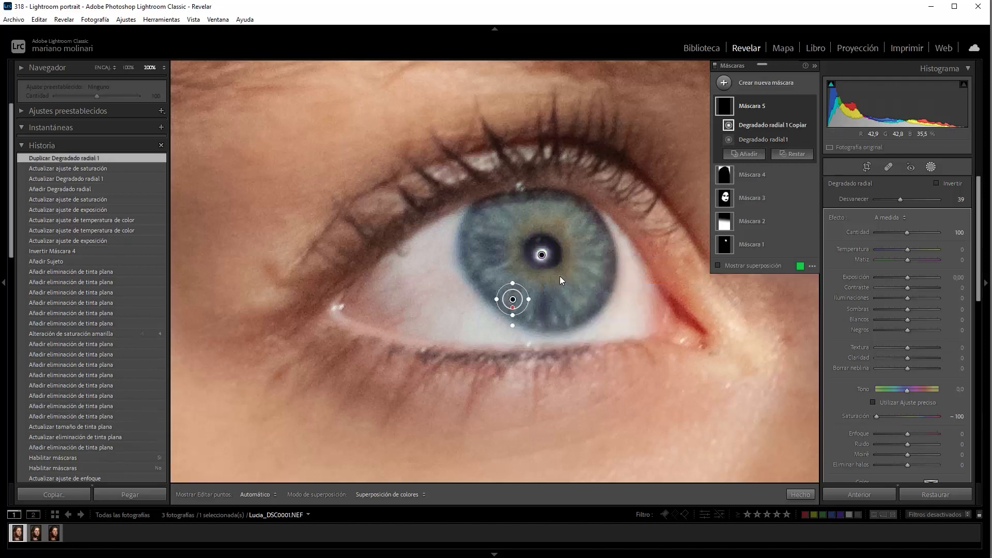
left_click_drag(513, 299, 602, 322)
key("z")
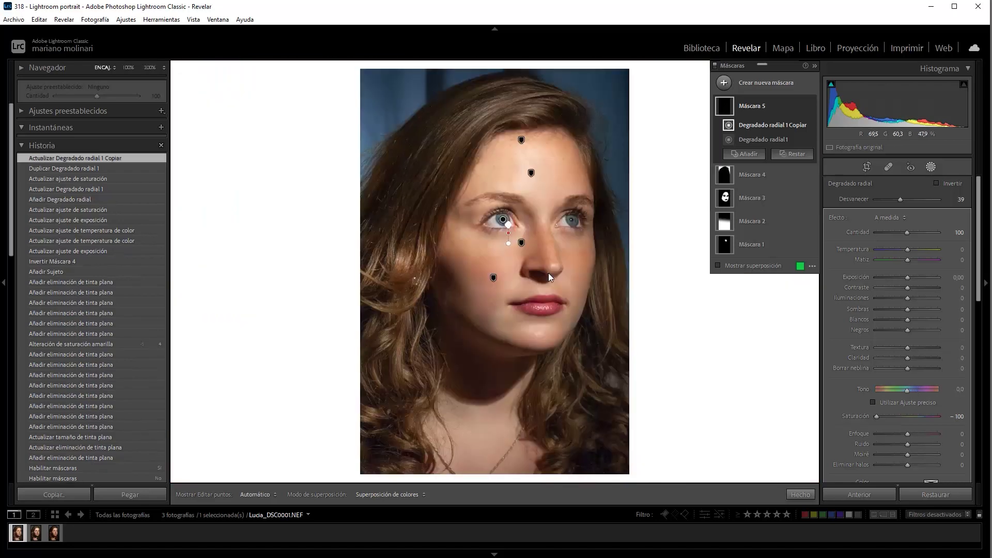
left_click(130, 67)
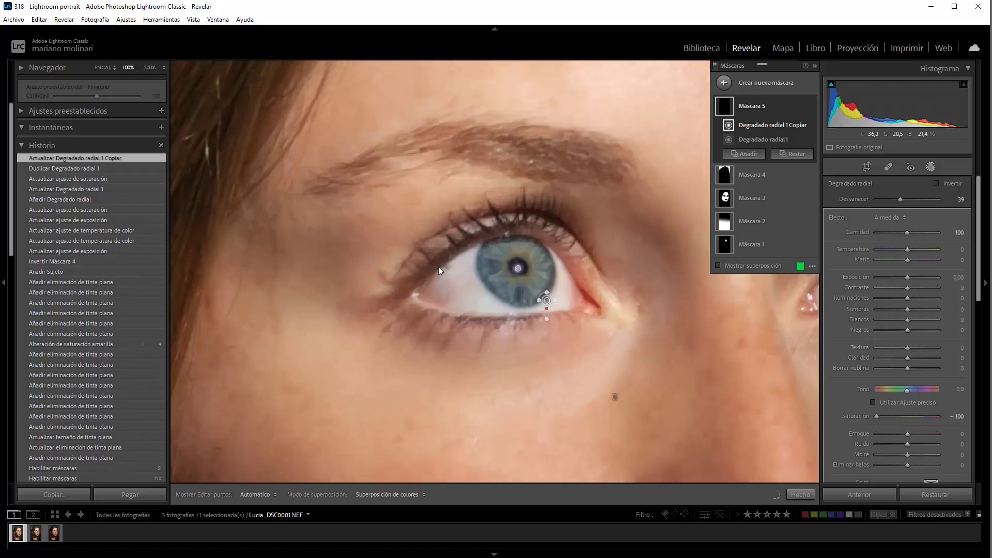
left_click_drag(665, 331, 376, 345)
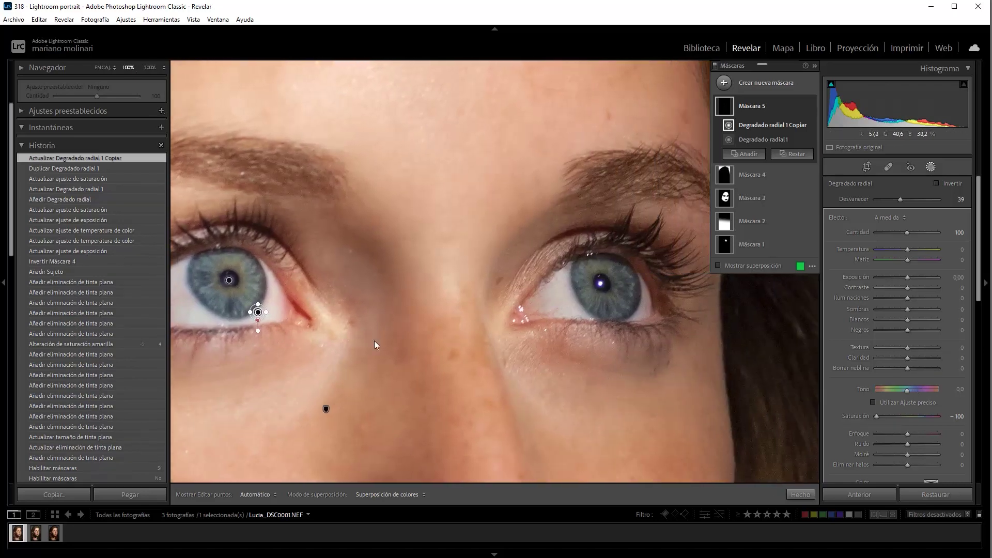
left_click_drag(258, 312, 600, 284)
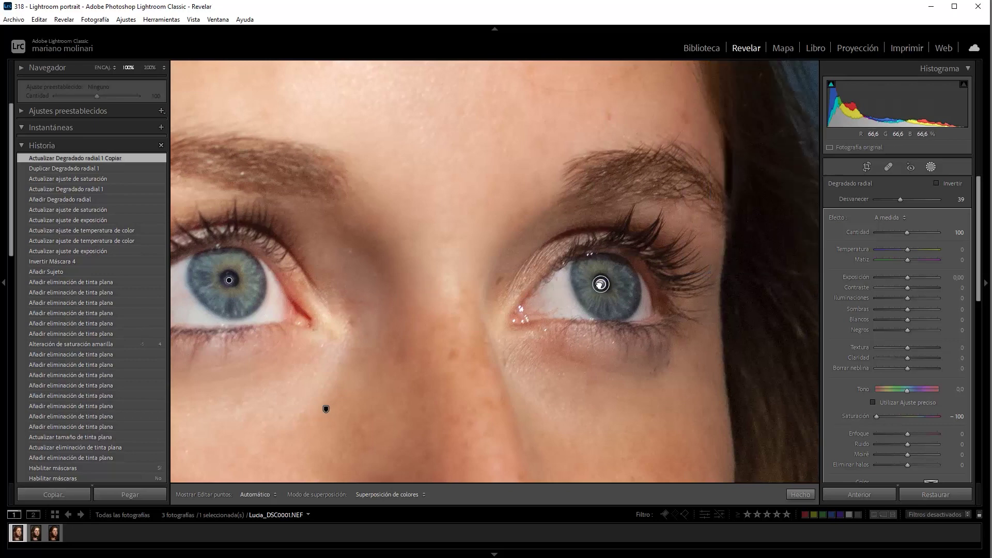
left_click(800, 495)
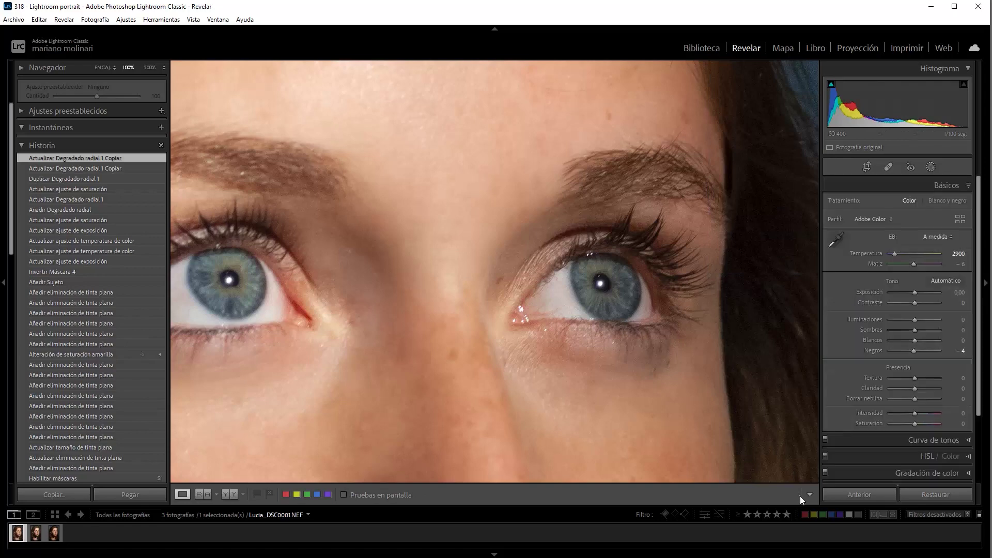
Draw a tilted radial gradient oval over the face as a new mask
left_click(487, 410)
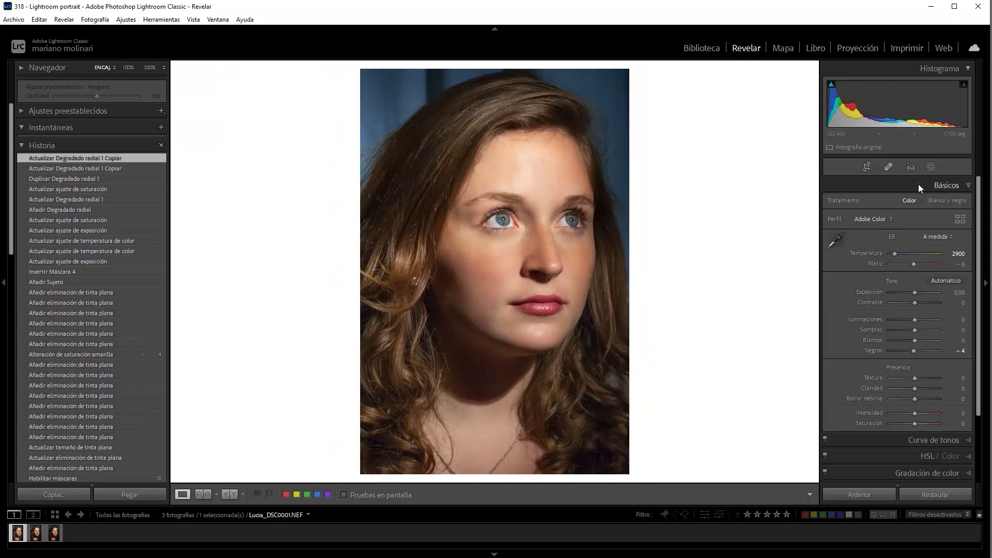
left_click(928, 167)
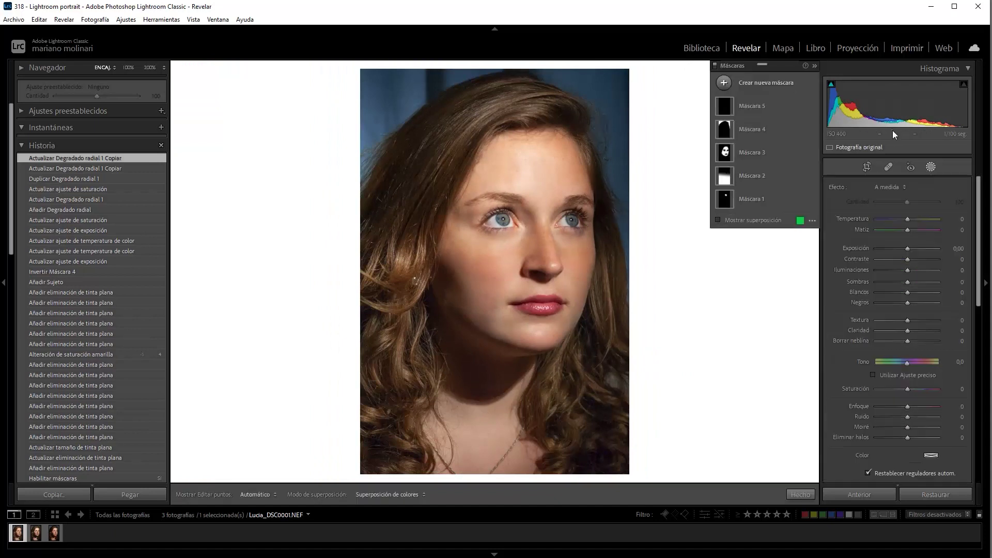
left_click(766, 86)
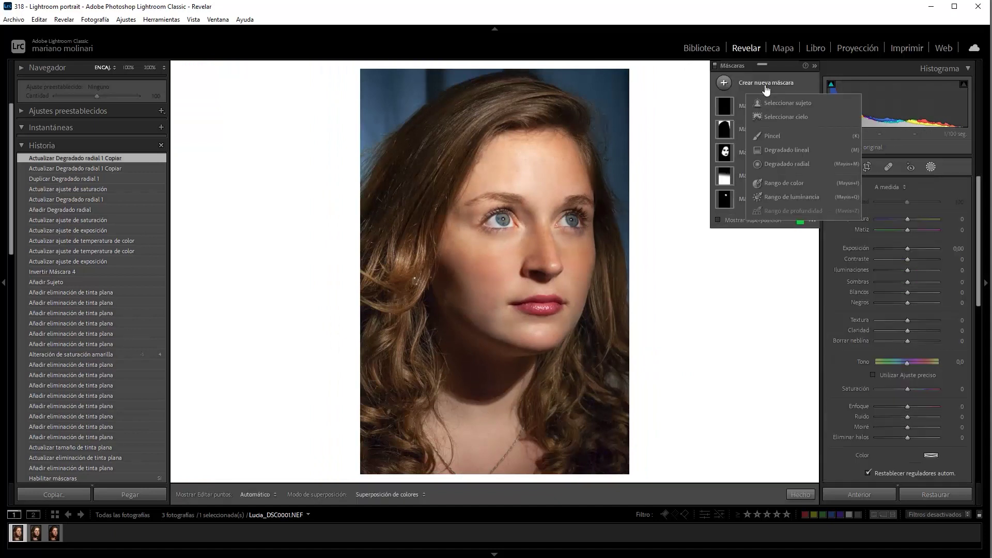
left_click(780, 162)
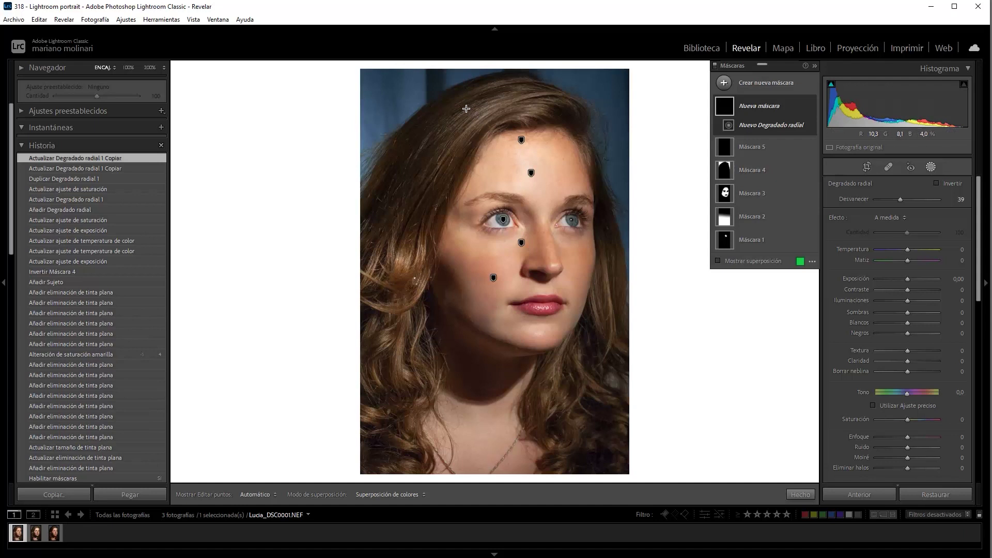
mouse_move(466, 110)
left_mouse_down()
mouse_move(531, 319)
mouse_move(515, 378)
mouse_move(537, 372)
left_mouse_up()
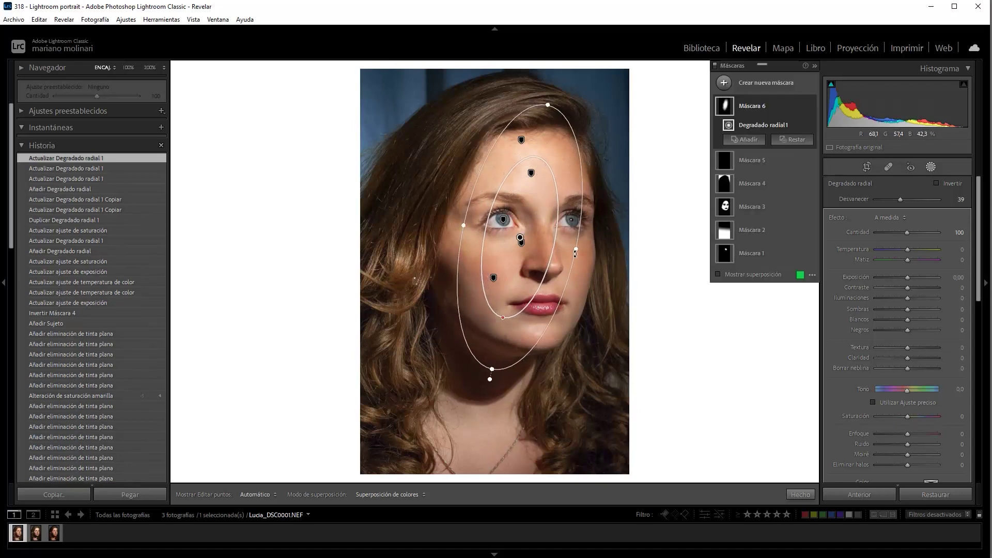
left_click_drag(577, 254, 581, 248)
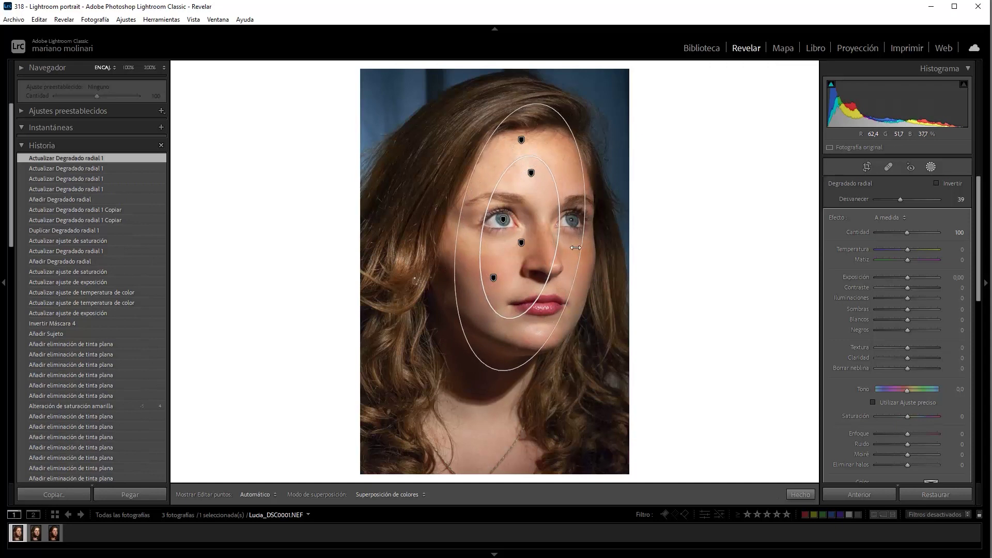
left_click_drag(516, 241, 521, 246)
Invert the face oval mask so it affects everything outside the face
left_click(522, 245)
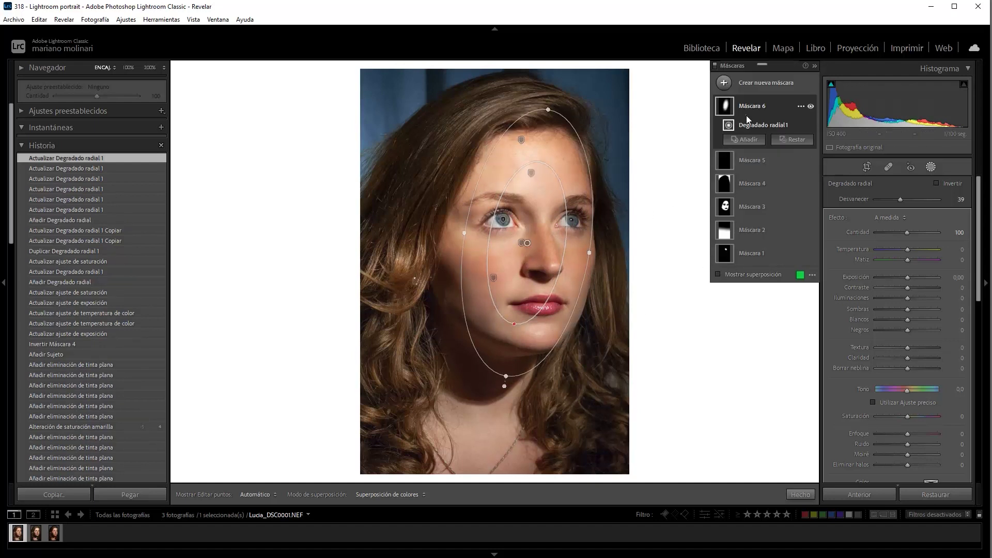
right_click(800, 107)
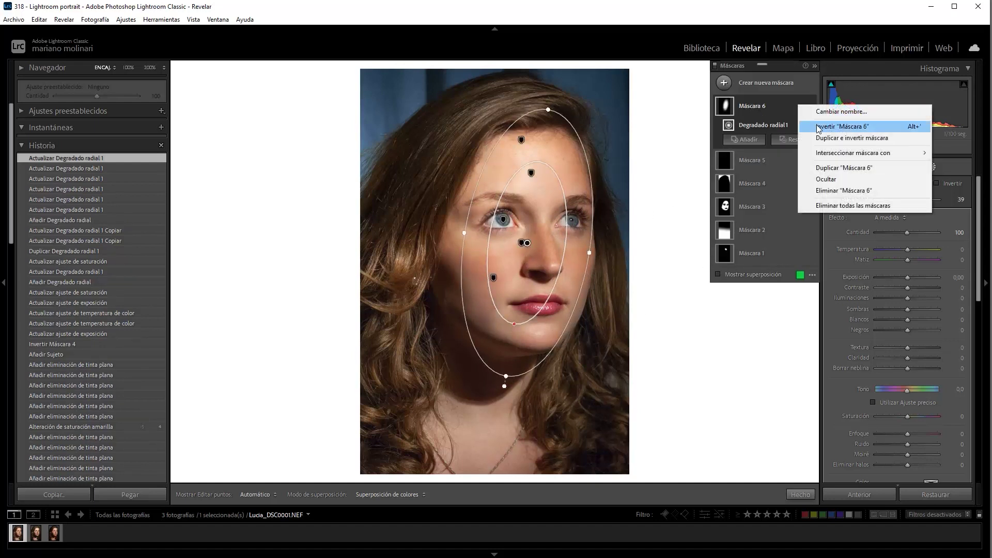
left_click(827, 126)
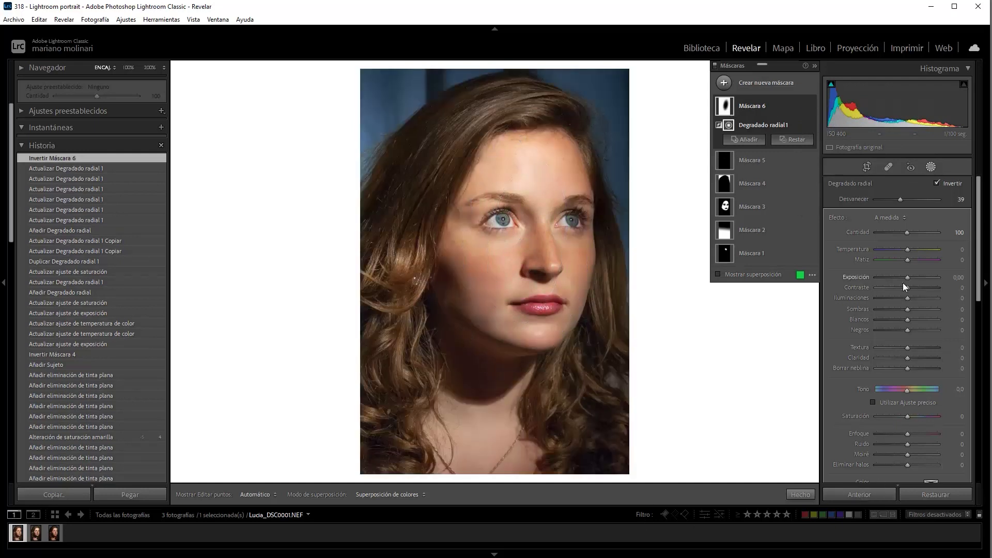
Set the outside-face mask to exposure −0,40 and highlights −45, keeping blacks at zero
left_click(900, 277)
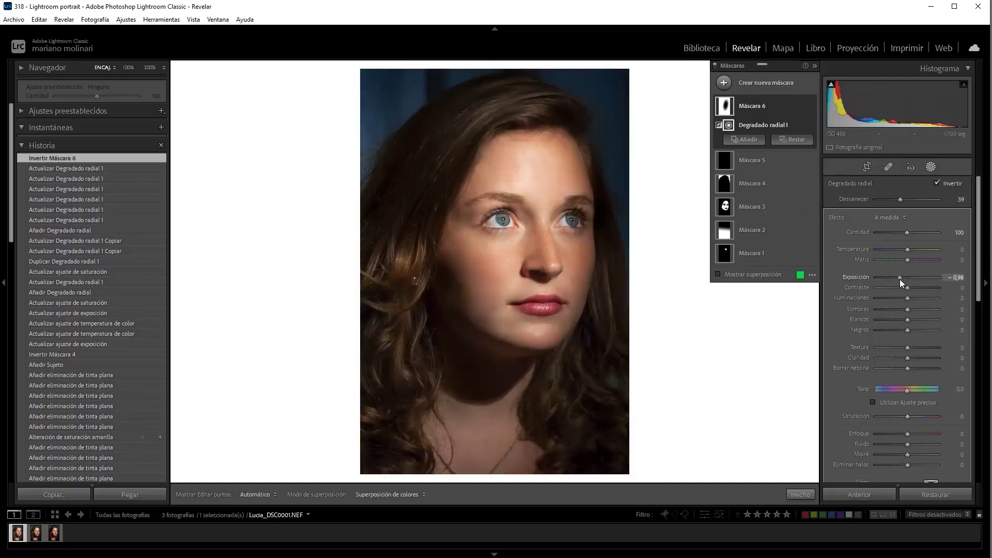
left_click_drag(900, 279, 896, 279)
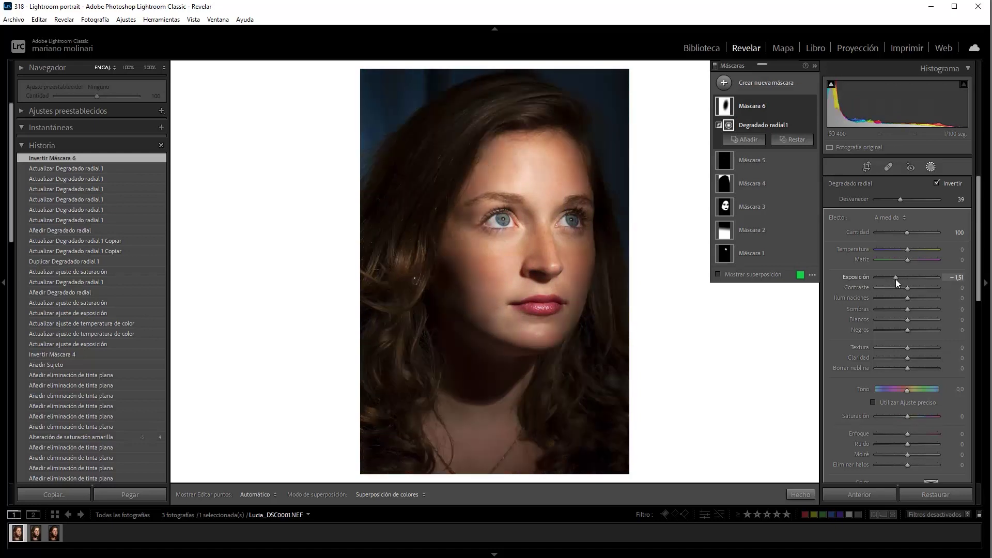
left_click_drag(895, 279, 905, 280)
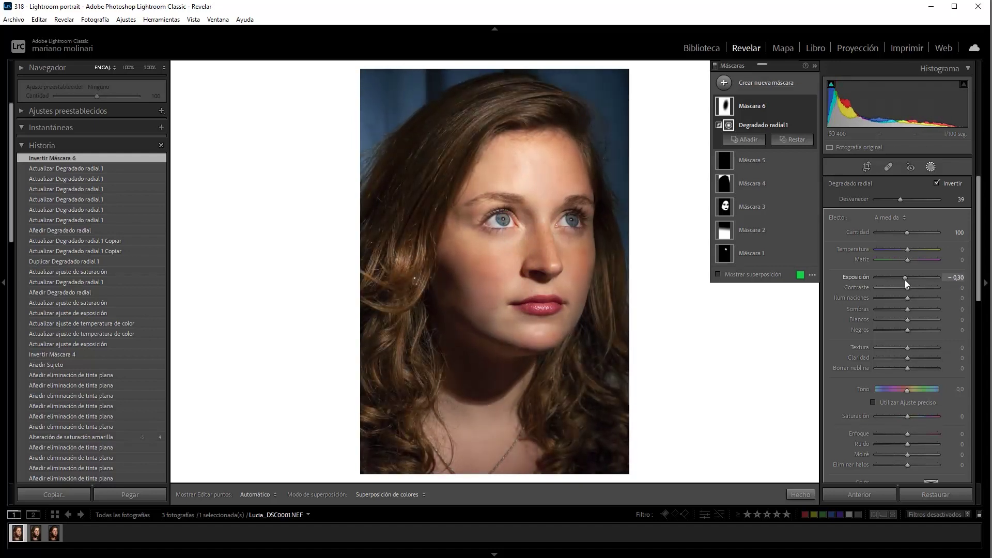
left_click_drag(908, 329, 898, 331)
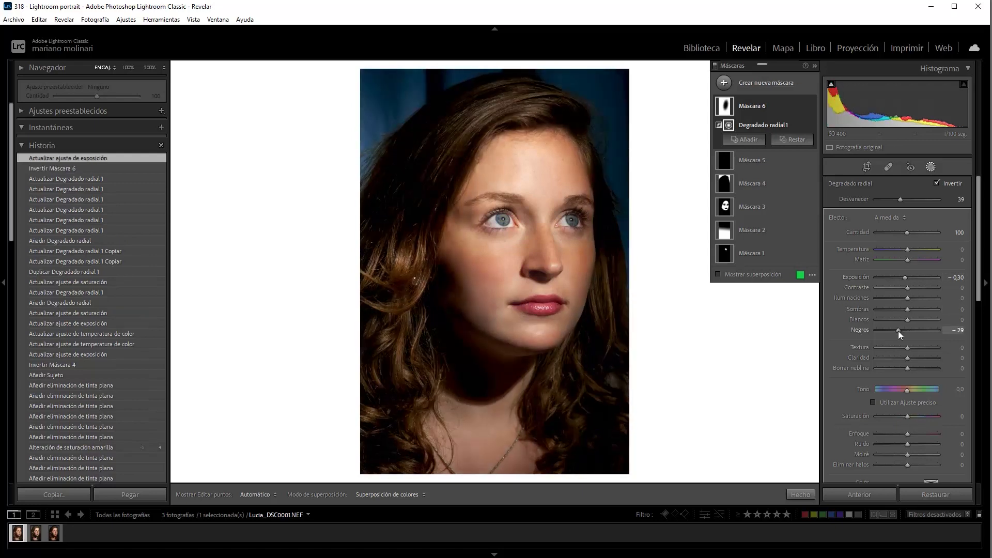
double_click(863, 332)
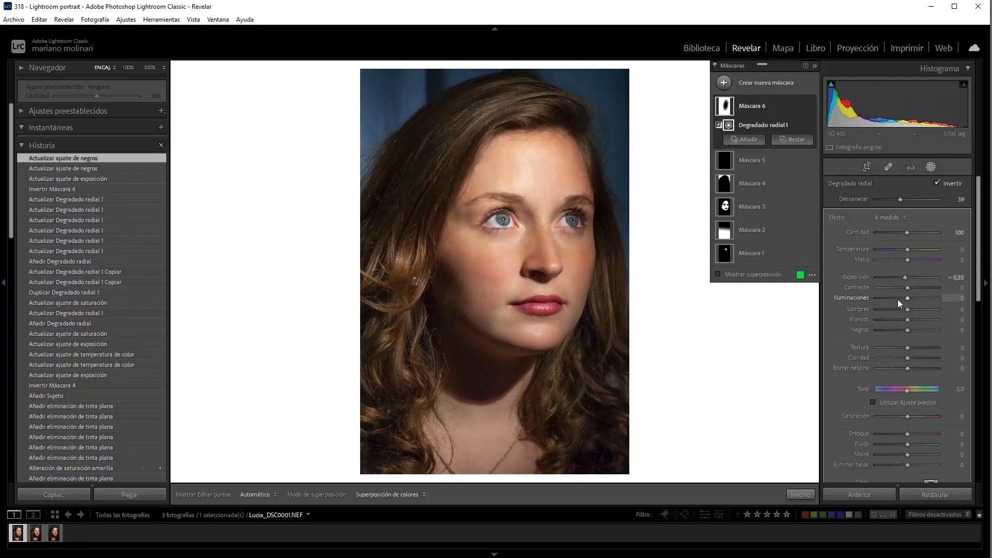
mouse_move(898, 299)
left_mouse_down()
mouse_move(889, 306)
mouse_move(894, 300)
left_mouse_up()
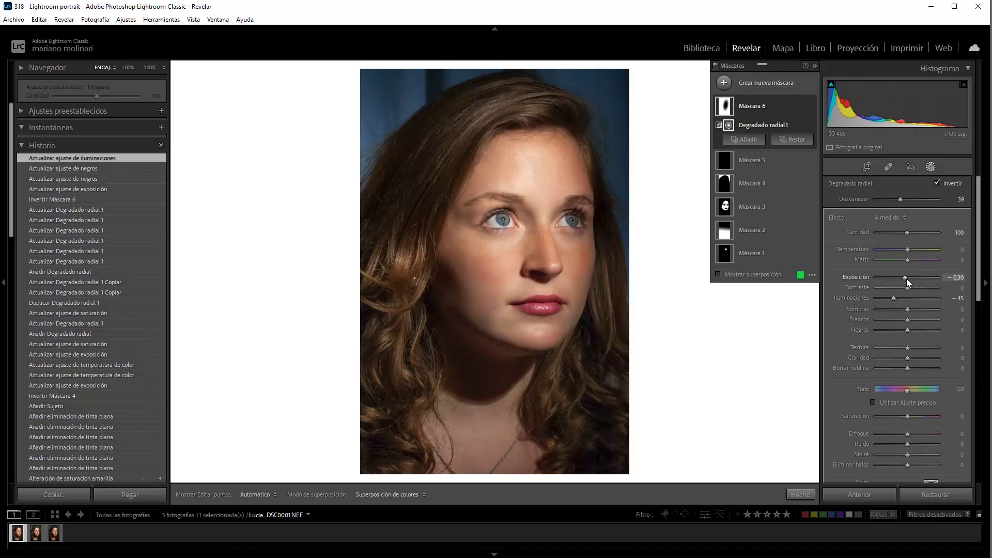
scroll(906, 278, "down", 1)
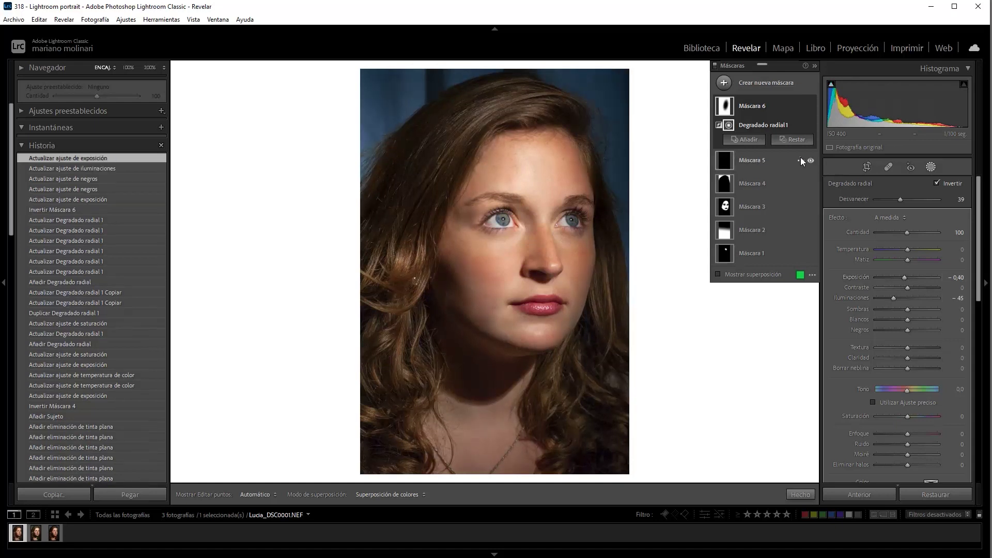
Toggle Máscara 6 off and on twice to compare the vignette with the unmasked photo
left_click(812, 106)
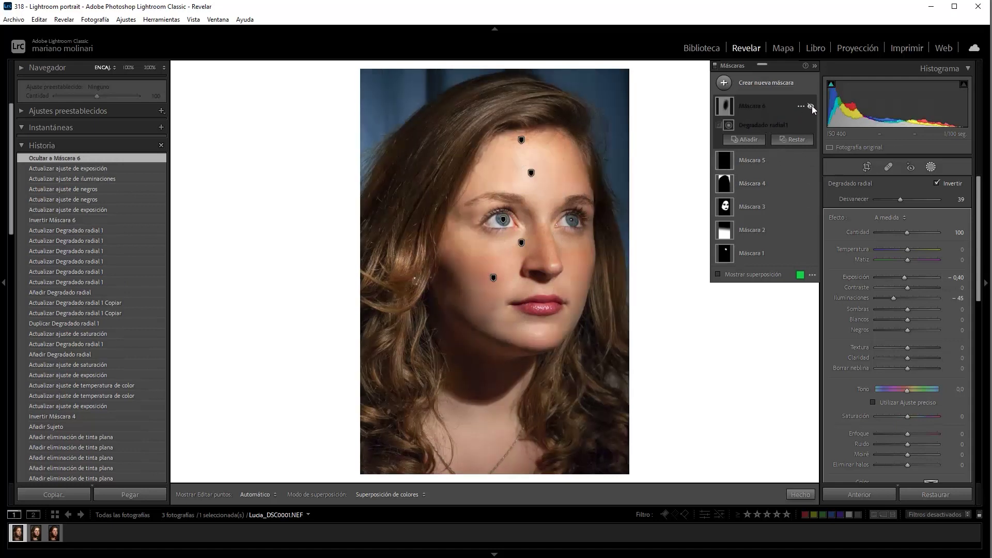
left_click(811, 106)
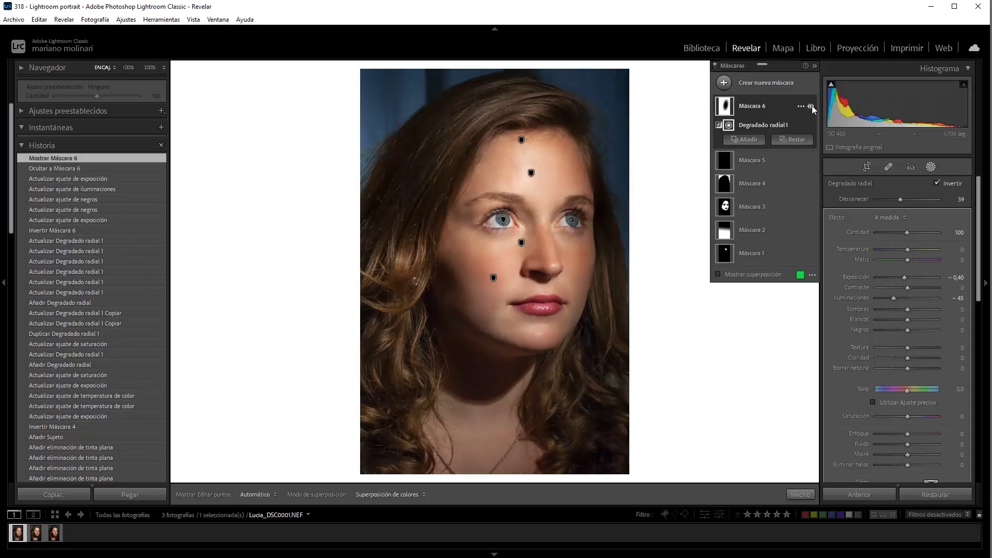
left_click(811, 106)
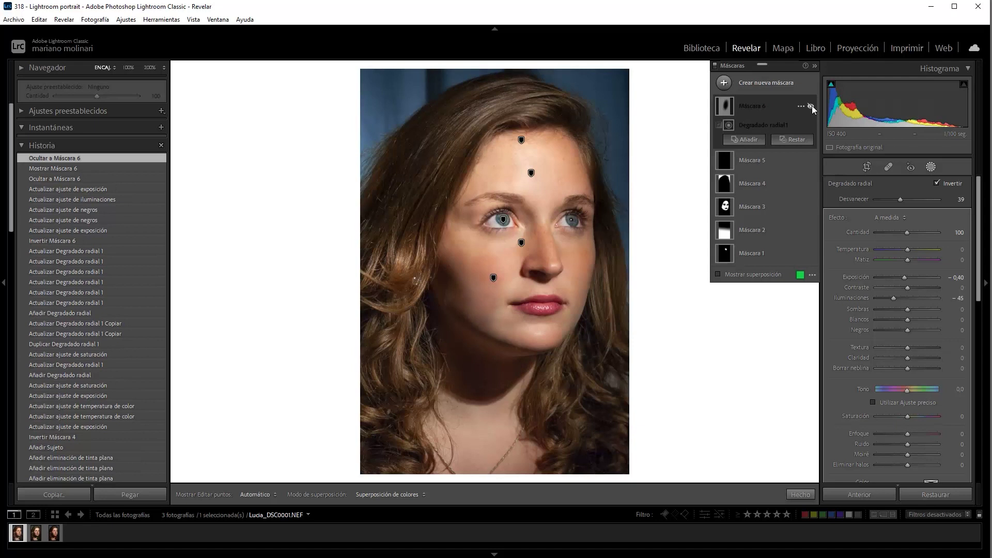
left_click(812, 105)
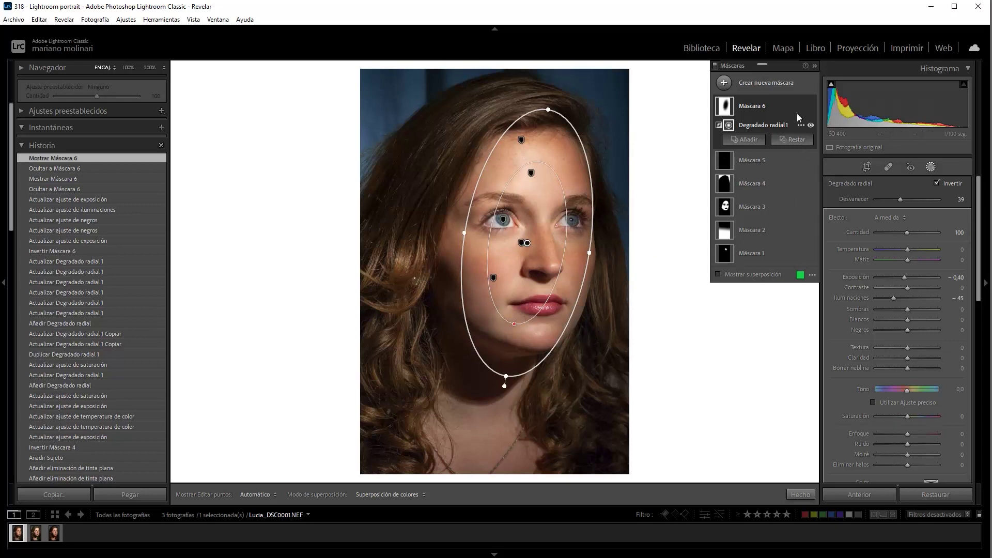
Add a small radial gradient over the right eye, brightened to exposure 0,44
left_click(786, 91)
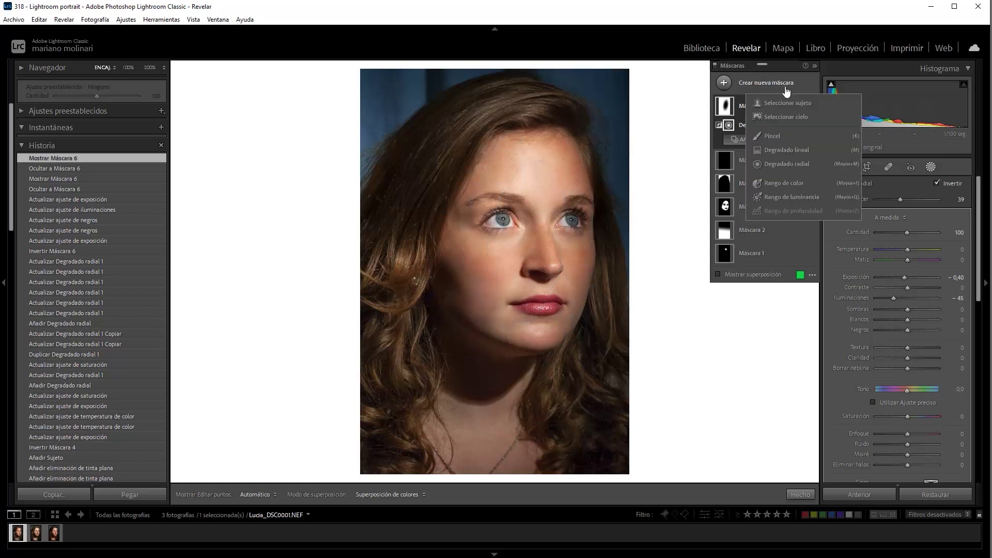
left_click(782, 164)
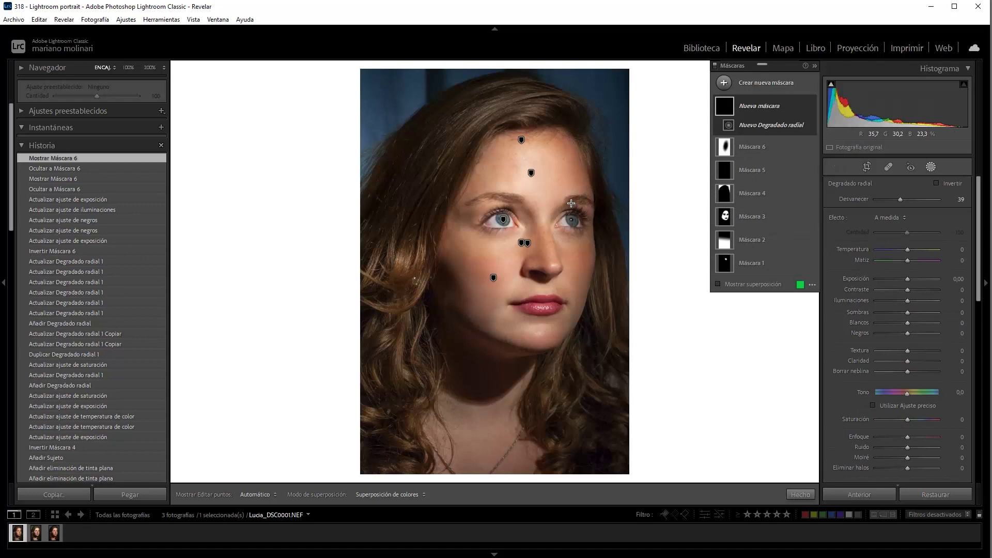
left_click_drag(573, 208, 590, 237)
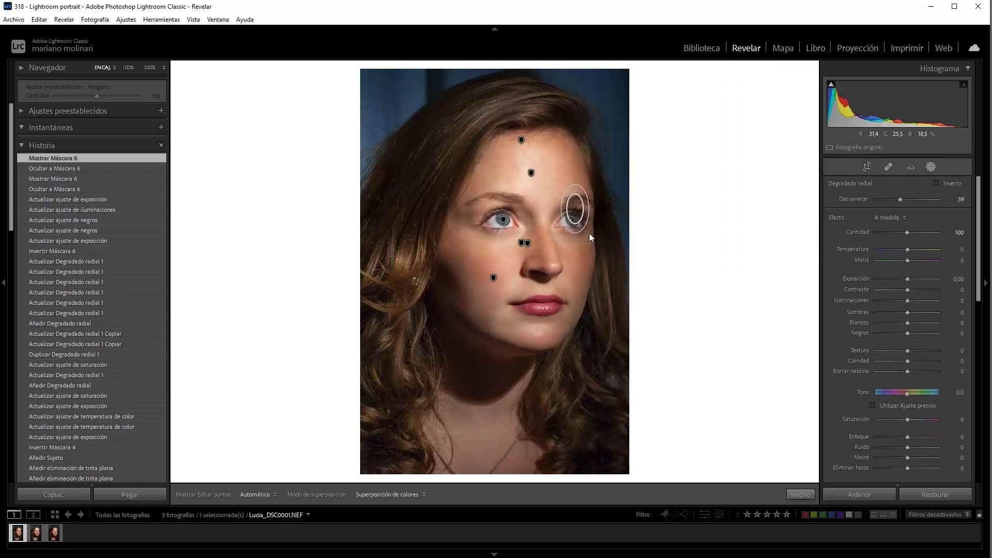
left_click_drag(578, 210, 593, 245)
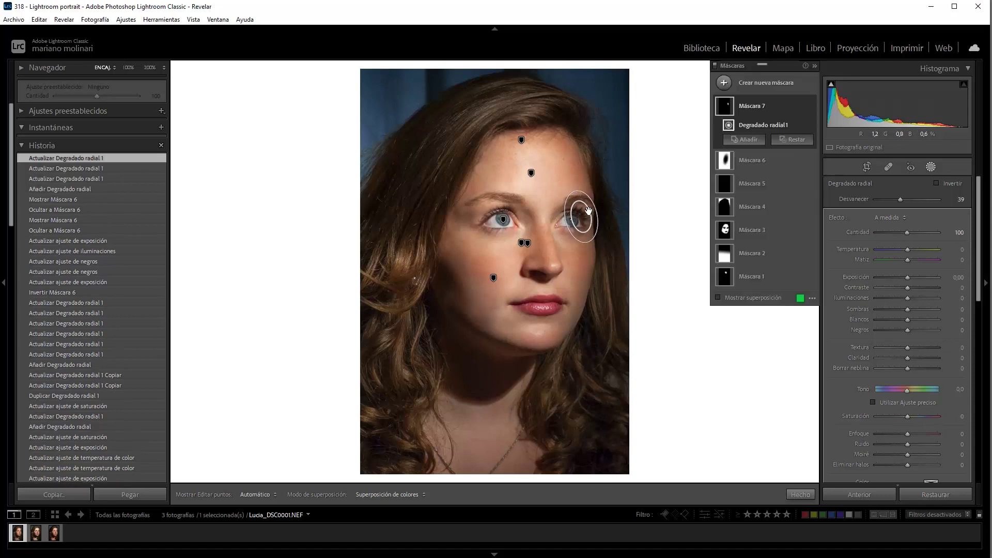
left_click_drag(588, 210, 581, 218)
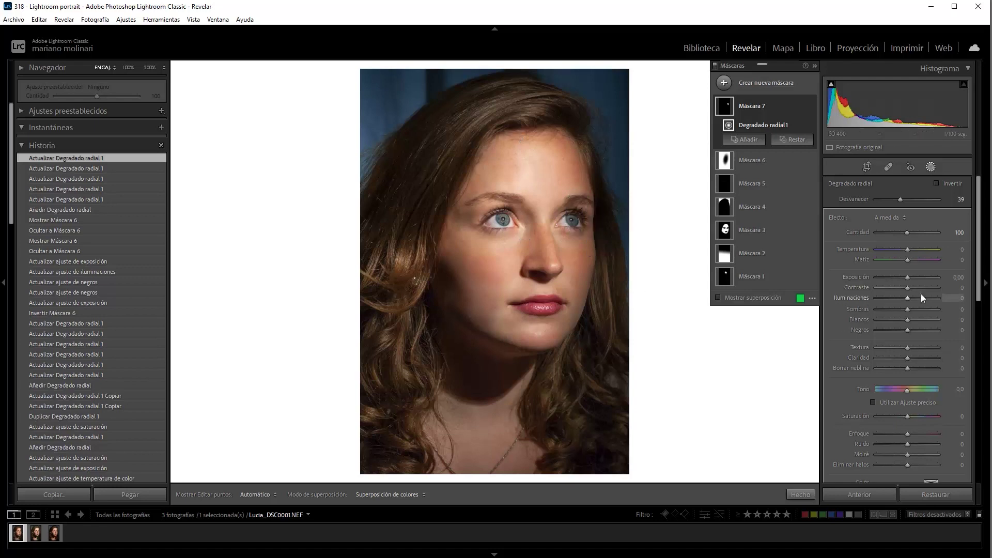
left_click(913, 278)
left_click_drag(913, 279, 910, 281)
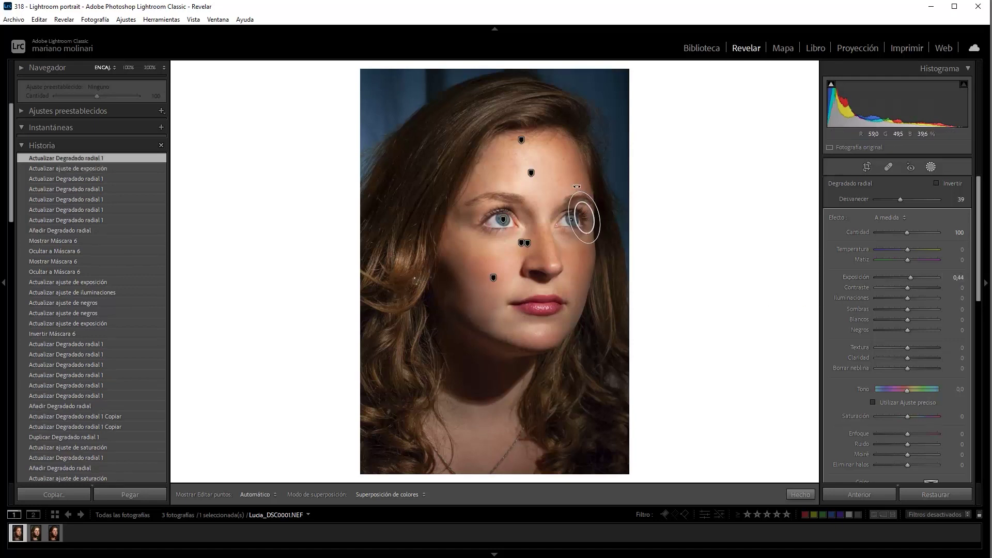
left_click_drag(584, 193, 560, 197)
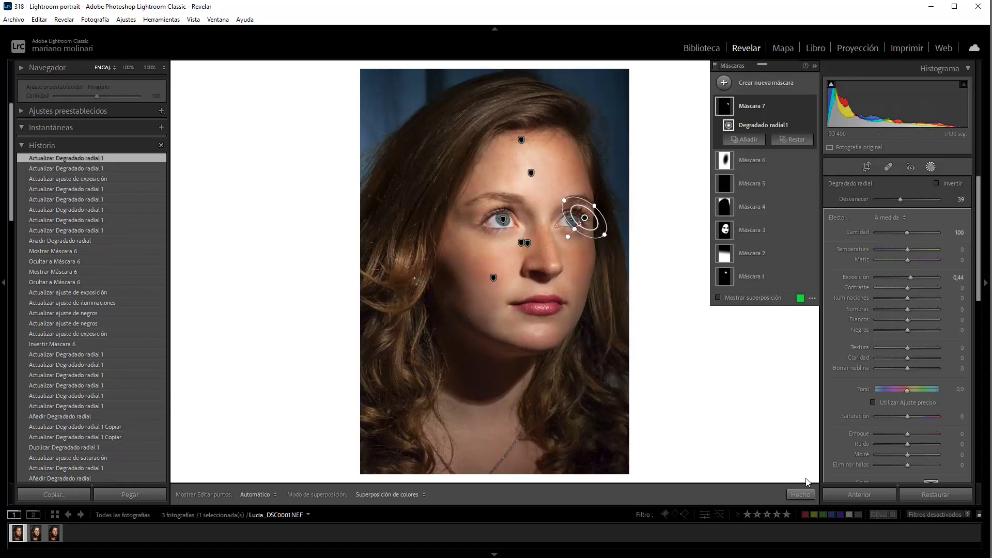
Shift the Máscara 6 face vignette slightly to the right and close mask editing
left_click(801, 493)
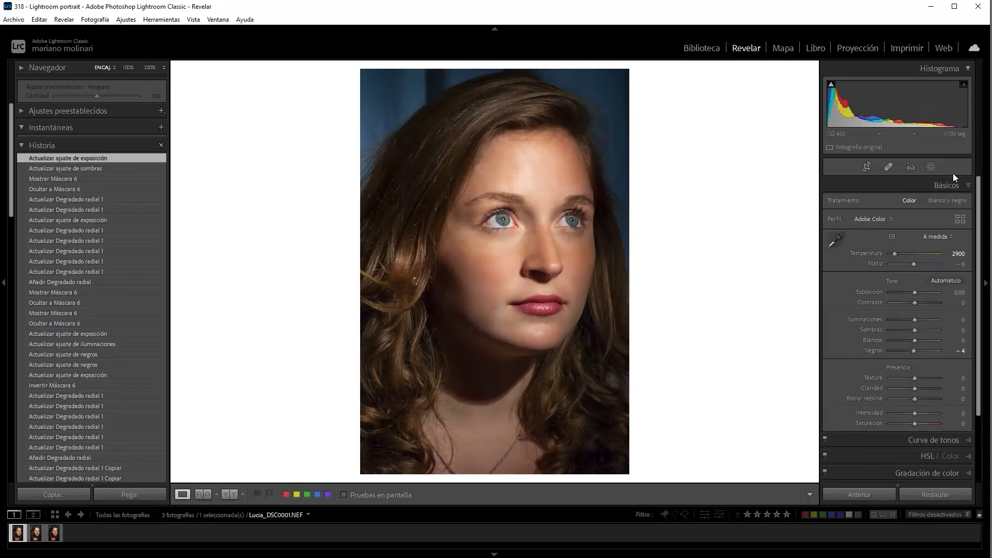
left_click(931, 167)
left_click(756, 124)
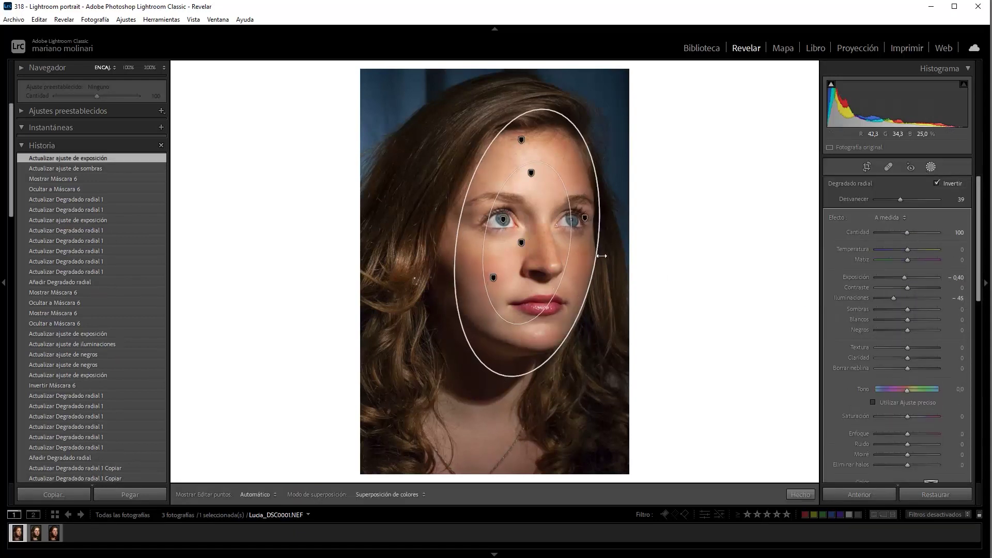
left_click_drag(526, 247, 533, 247)
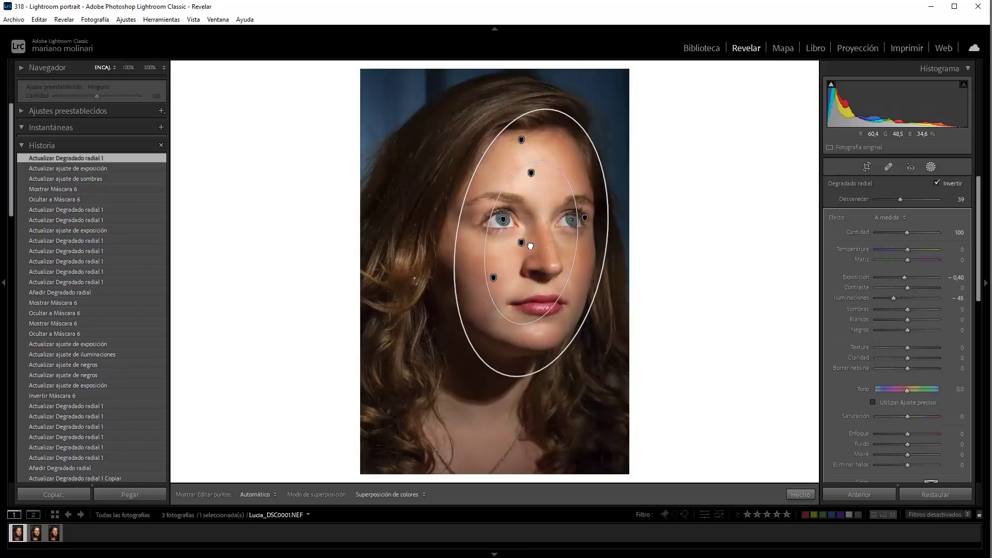
key("Return")
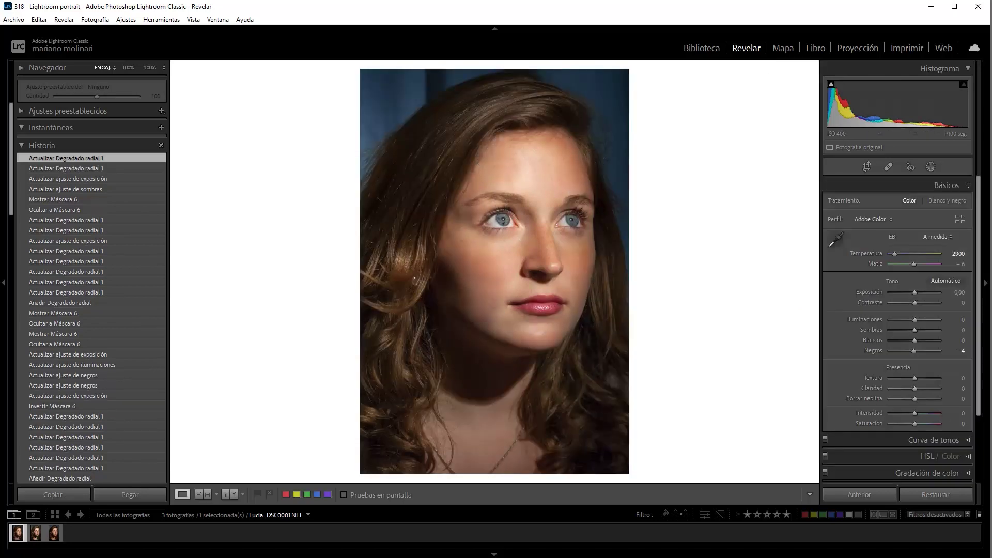
Show the untouched copy Lucia_DSC0001.NEF / Copy 2 beside the edited portrait in Reference View
left_click(203, 495)
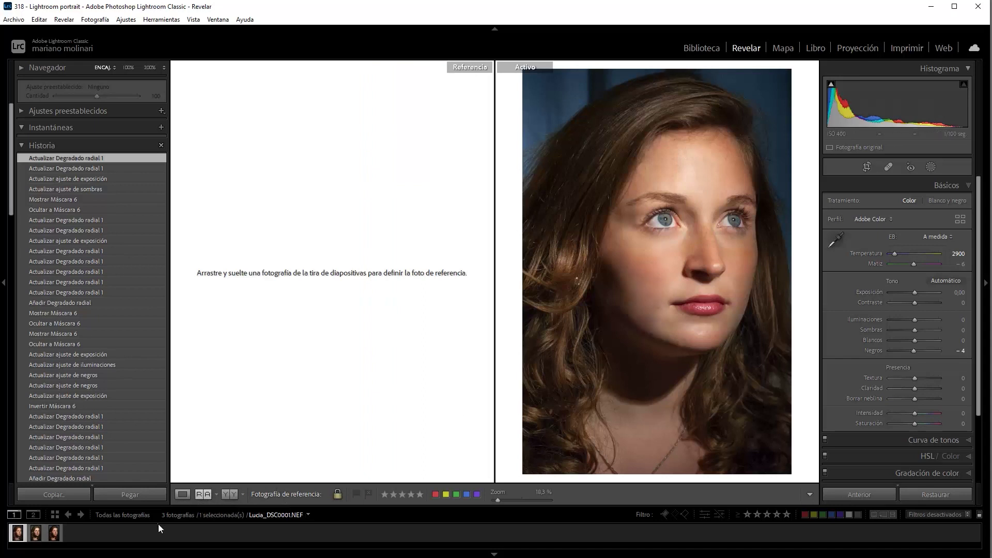
left_click(36, 534)
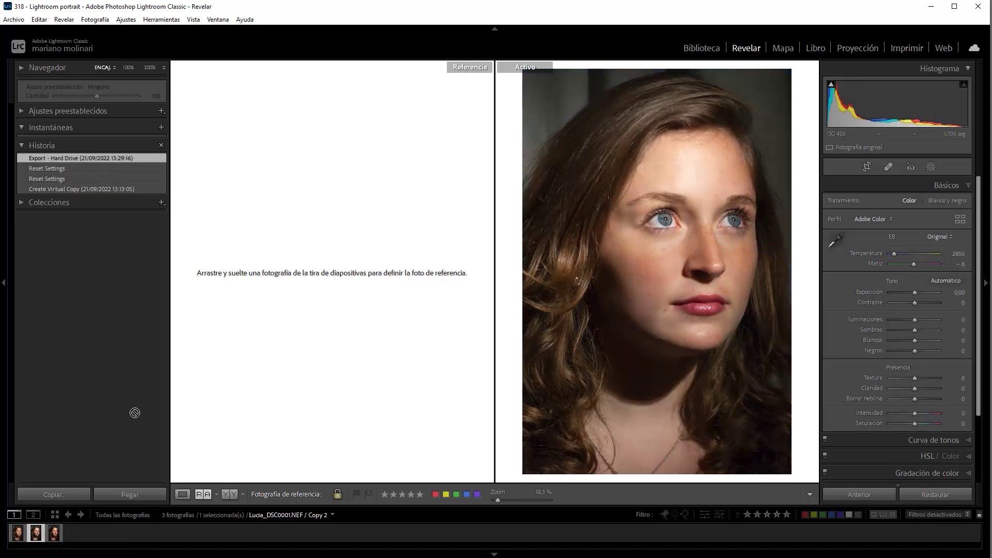
left_click_drag(35, 535, 259, 316)
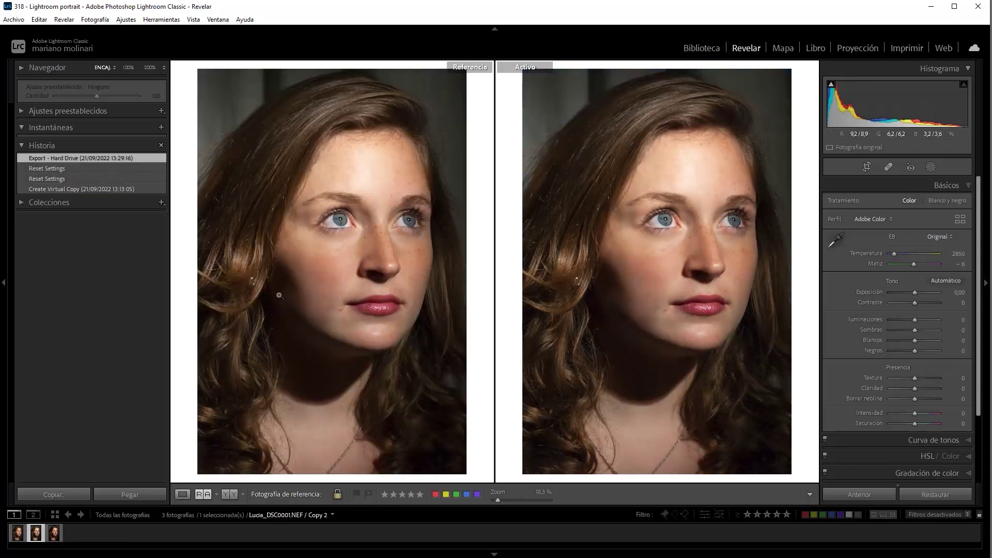
left_click(16, 535)
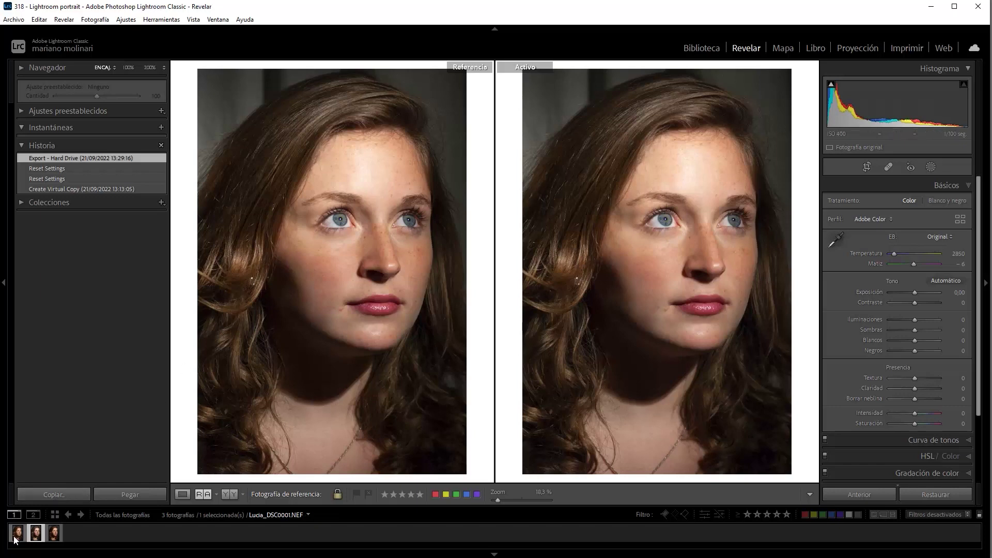